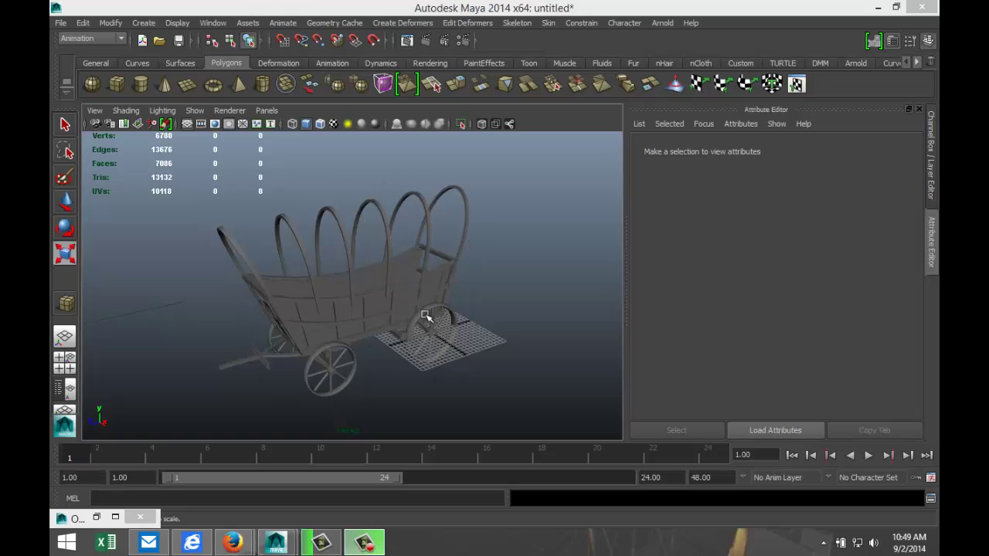
Create a polygon pipe beside the wagon with a radius of about 14.8 and a height of about 71.6.
left_click_drag(347, 316, 333, 294, "alt")
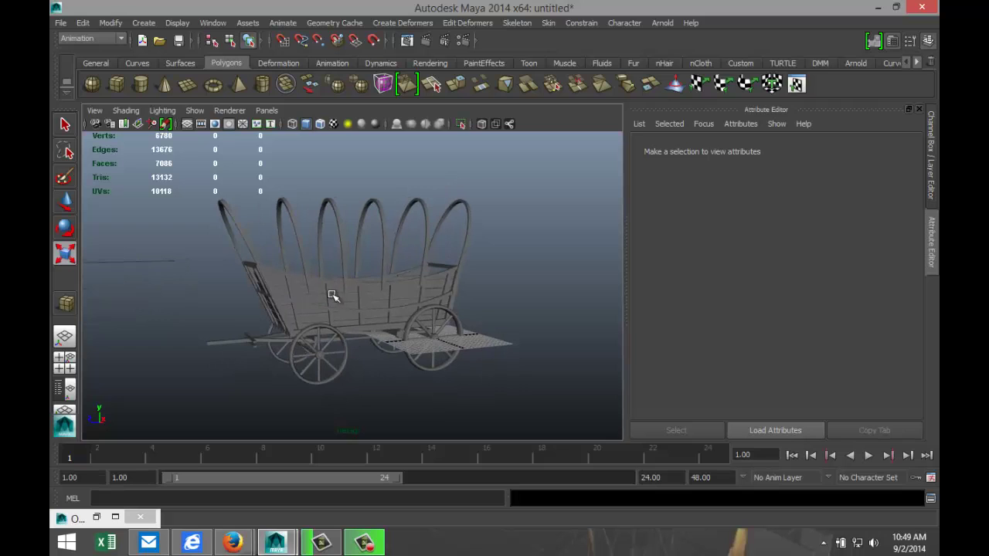
left_click_drag(425, 294, 433, 323, "alt")
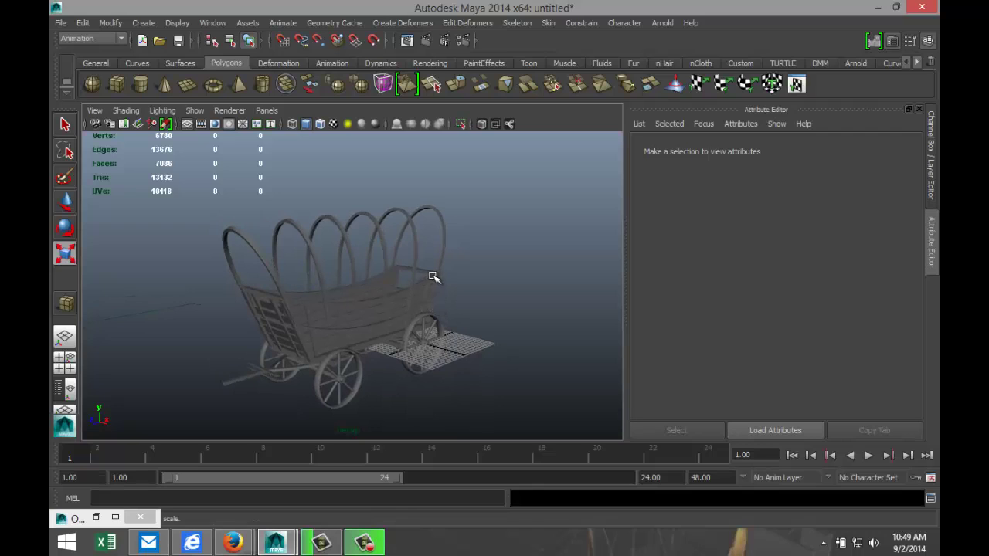
left_click(263, 90)
left_click_drag(507, 396, 602, 196)
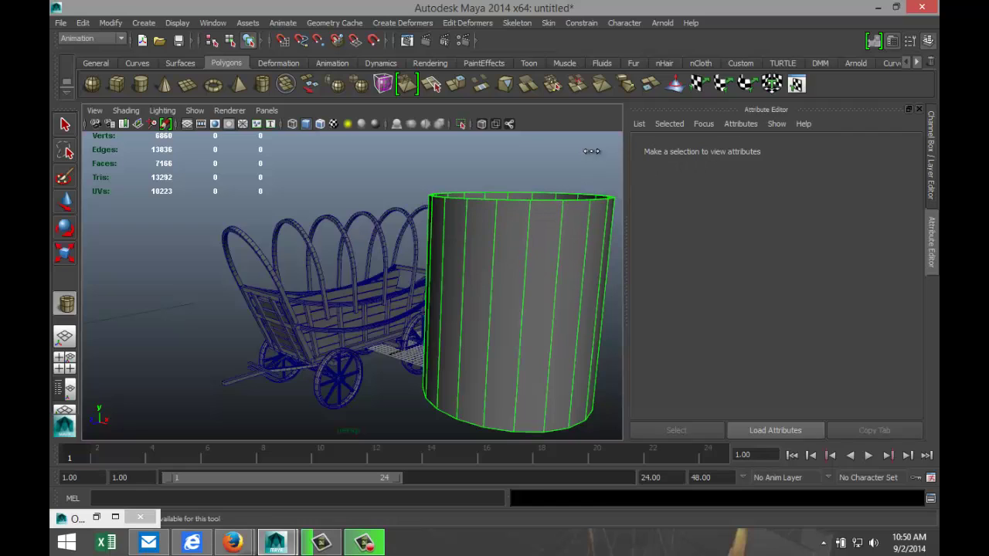
key("r")
Set the pipe's axis subdivisions to 30 and its height subdivisions to 12.
left_click(754, 150)
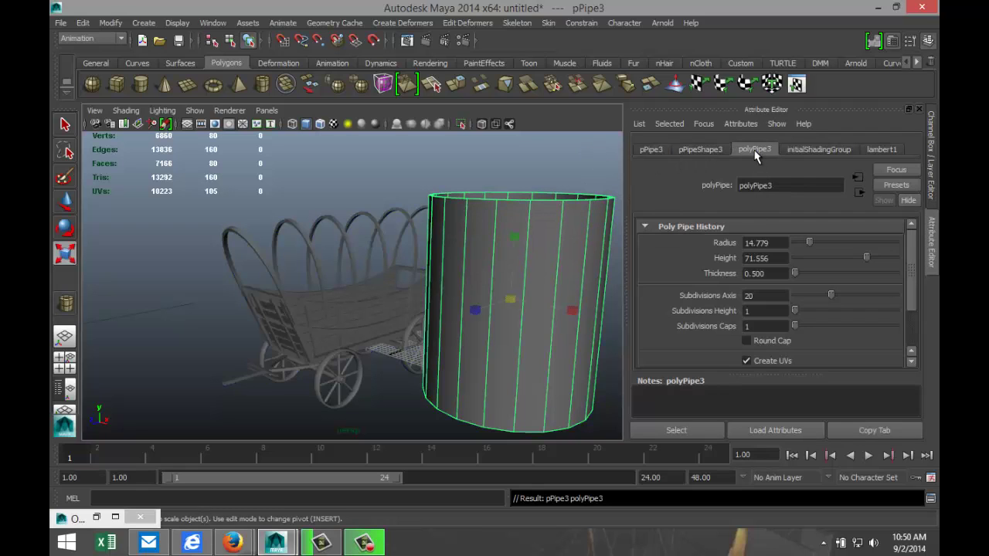
left_click(782, 295)
type("30")
key("Return")
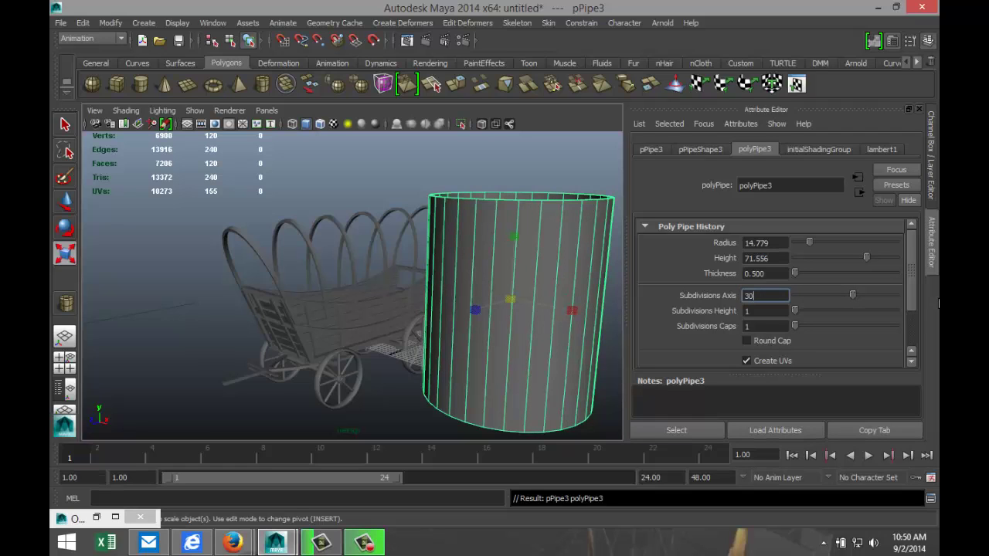
left_click_drag(799, 312, 814, 312)
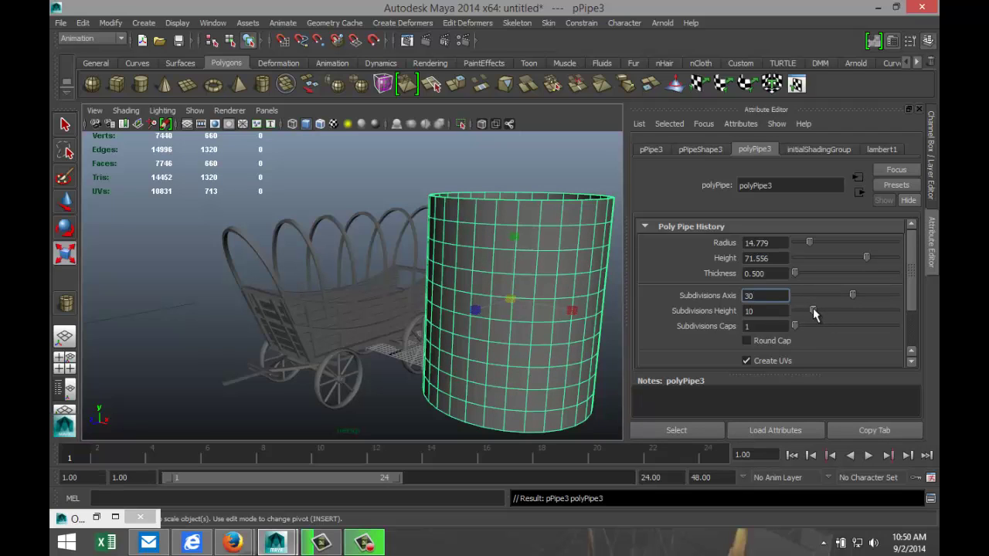
left_click_drag(813, 312, 817, 312)
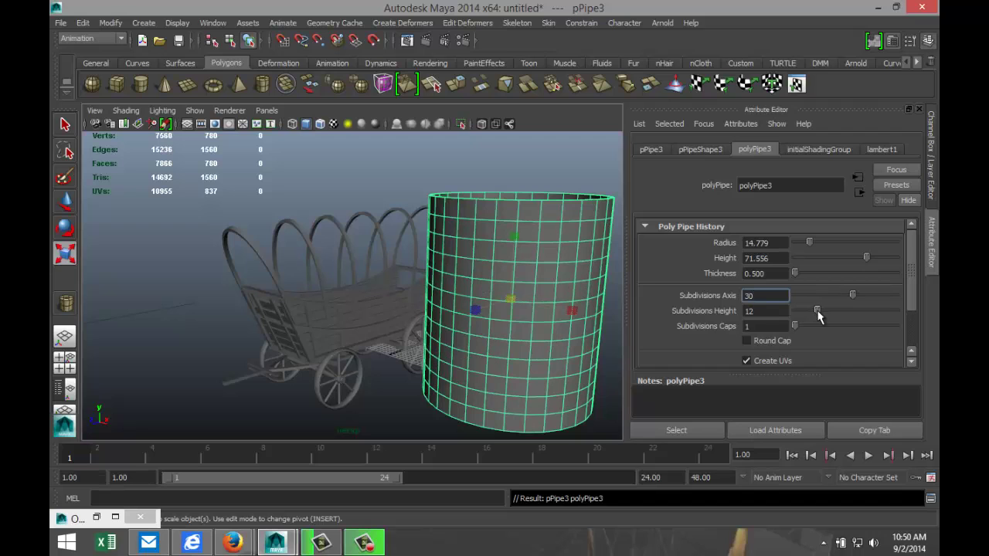
Tip the pipe onto its side by rotating it to exactly 90 degrees around X.
left_click(374, 410)
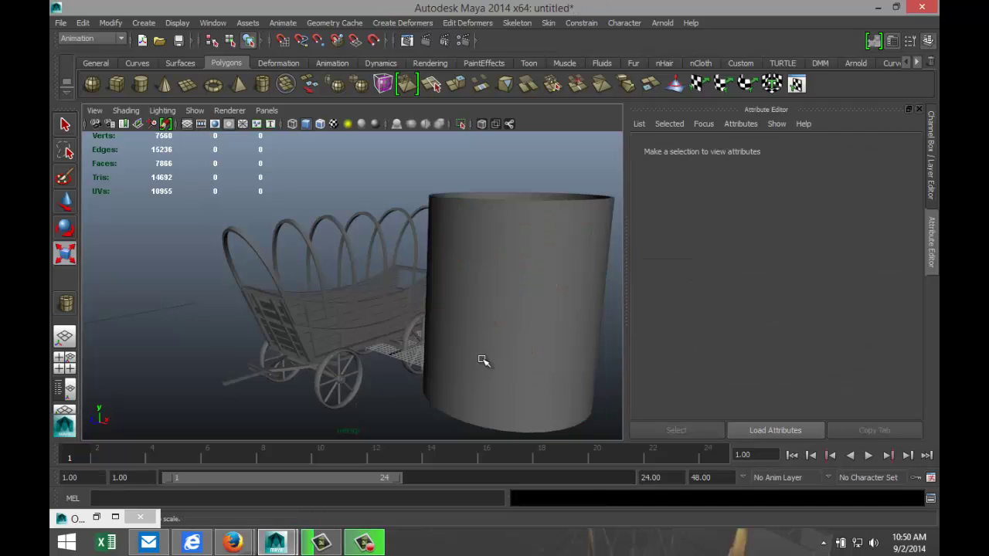
left_click(526, 275)
key("e")
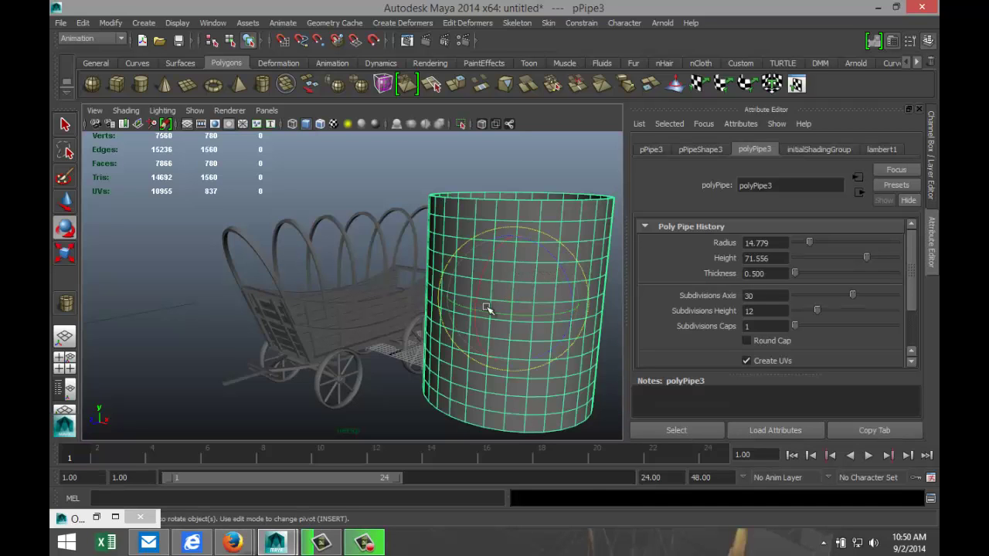
left_click_drag(485, 260, 489, 354)
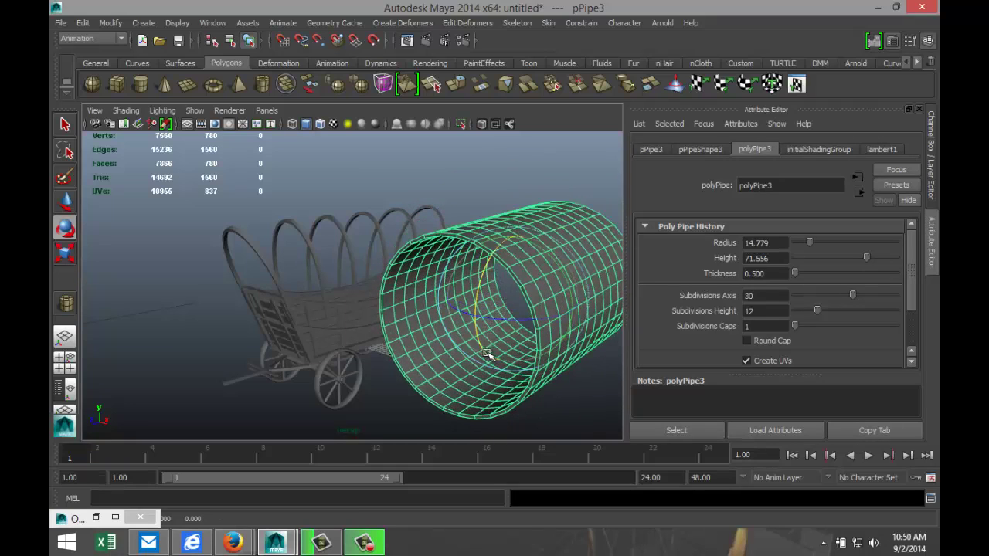
left_click(699, 150)
left_click(652, 150)
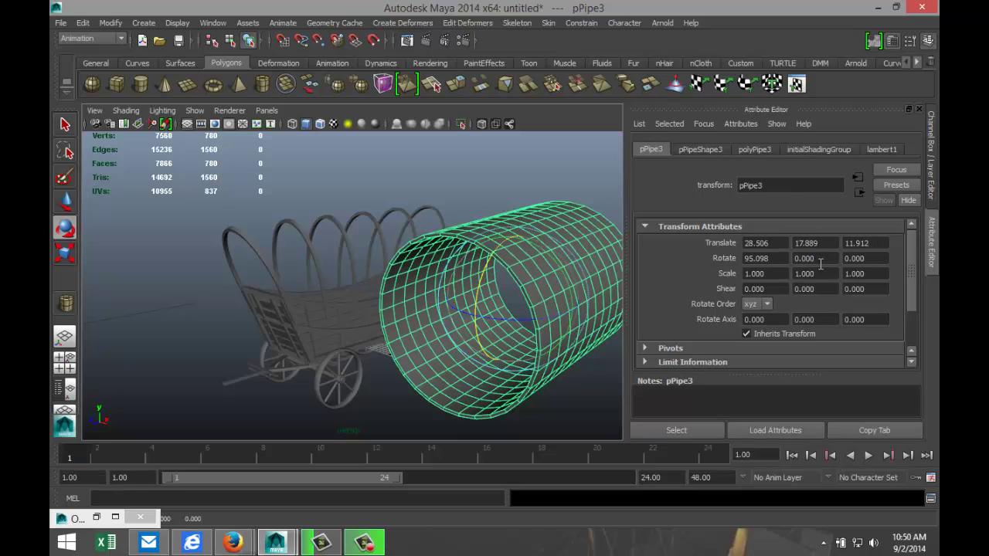
left_click(781, 261)
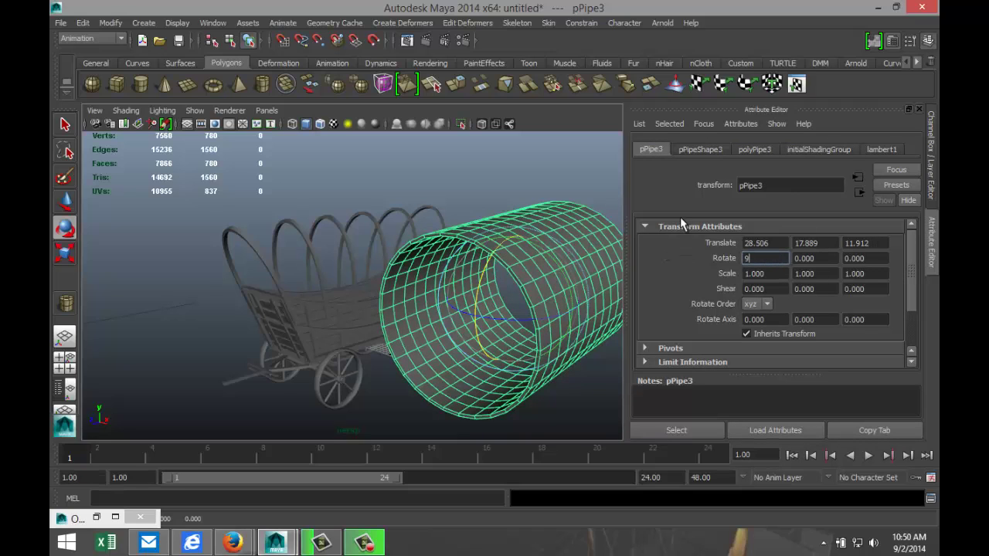
key("Return")
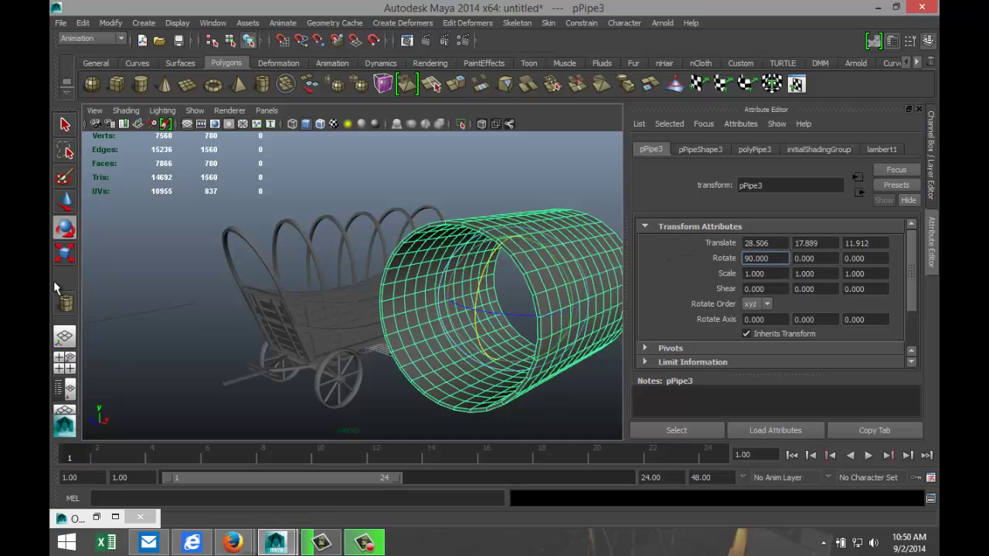
Show the pipe and the wagon together in a maximized side view.
left_click(65, 360)
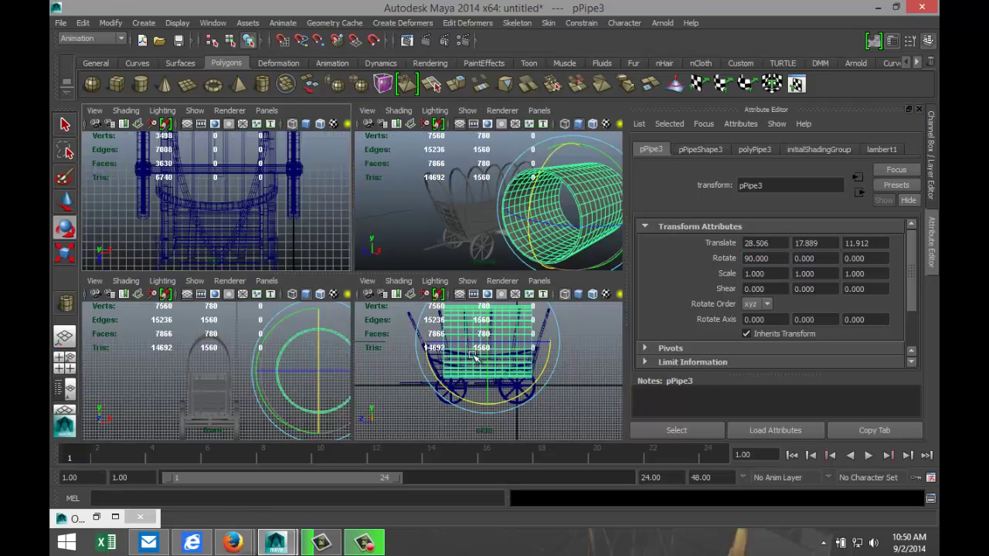
key("space")
scroll(442, 322, "up", 3)
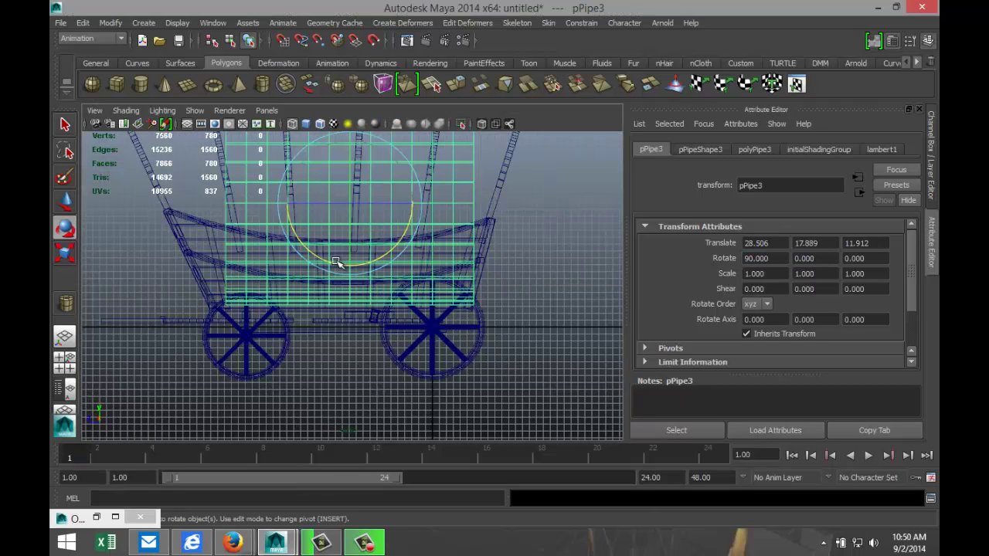
scroll(242, 247, "down", 3)
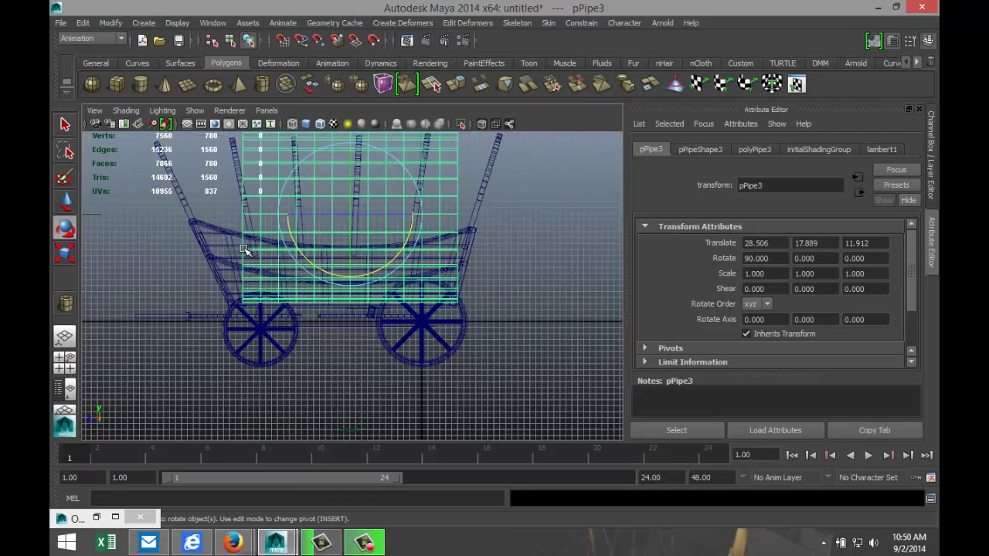
right_click_drag(278, 266, 281, 292)
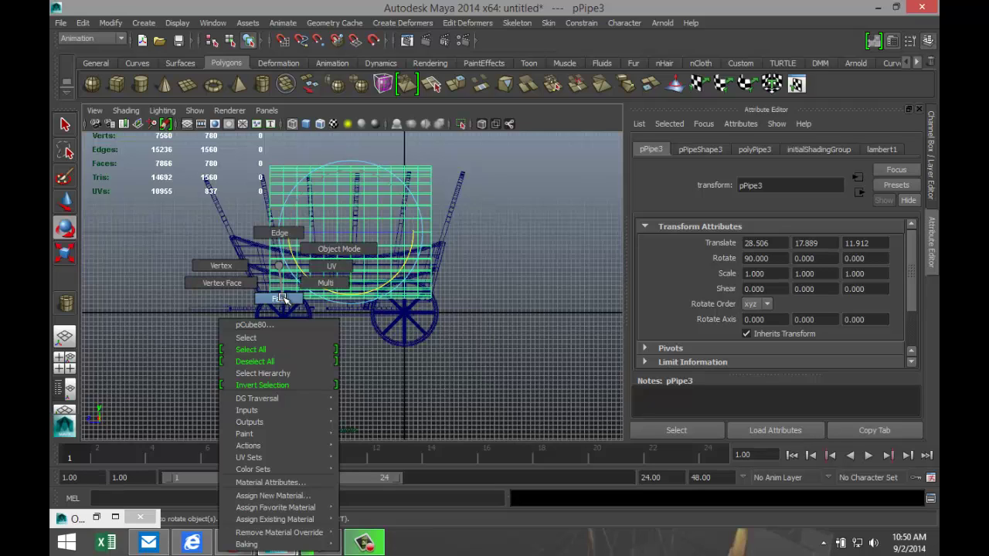
right_click_drag(281, 299, 282, 300)
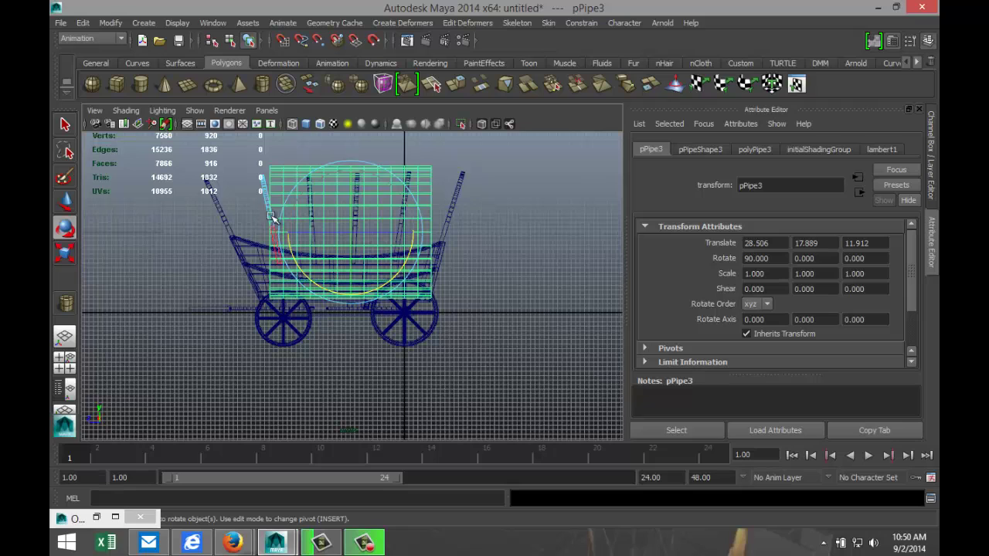
left_click(525, 292)
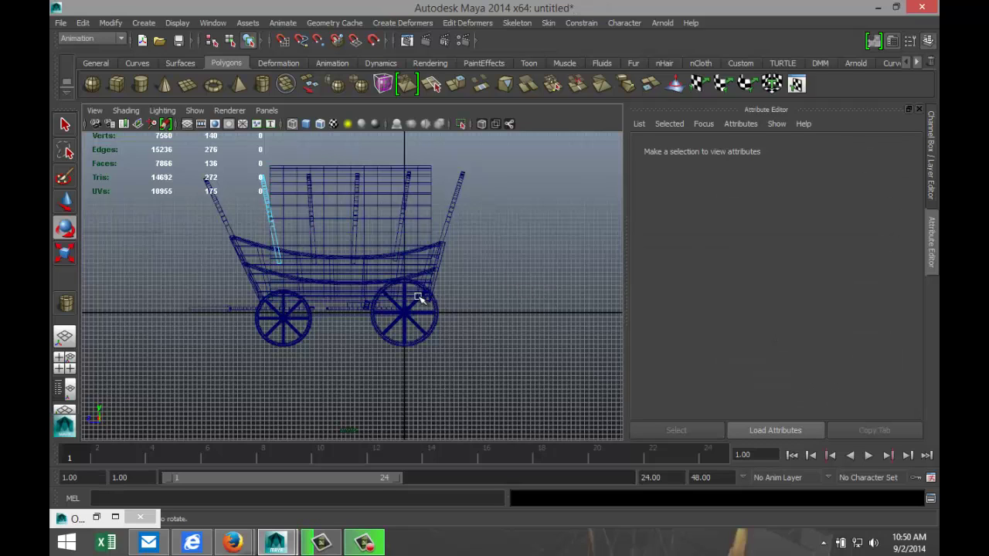
left_click(409, 193)
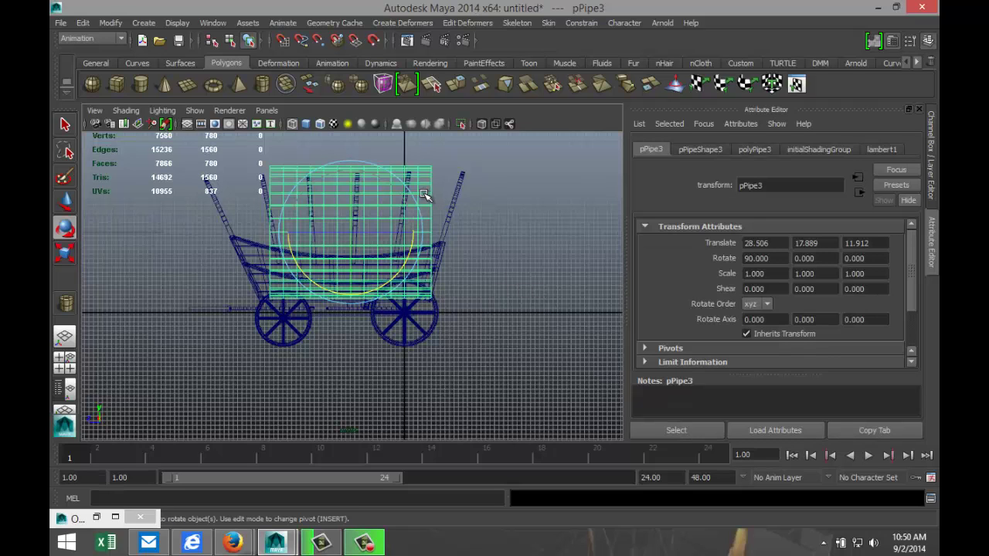
right_click_drag(283, 276, 272, 280)
key("ctrl+z")
right_click_drag(431, 227, 448, 216)
left_click(440, 232)
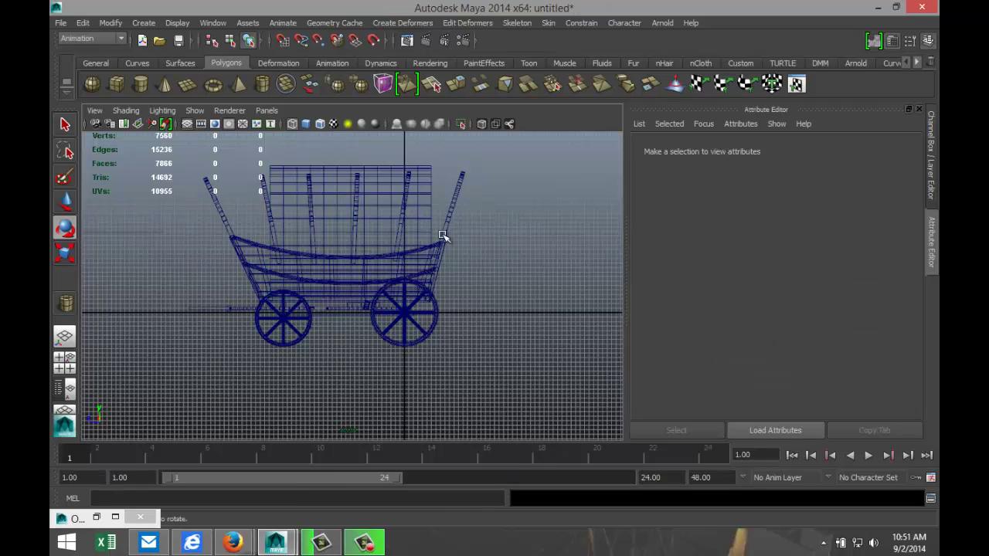
left_click(432, 206)
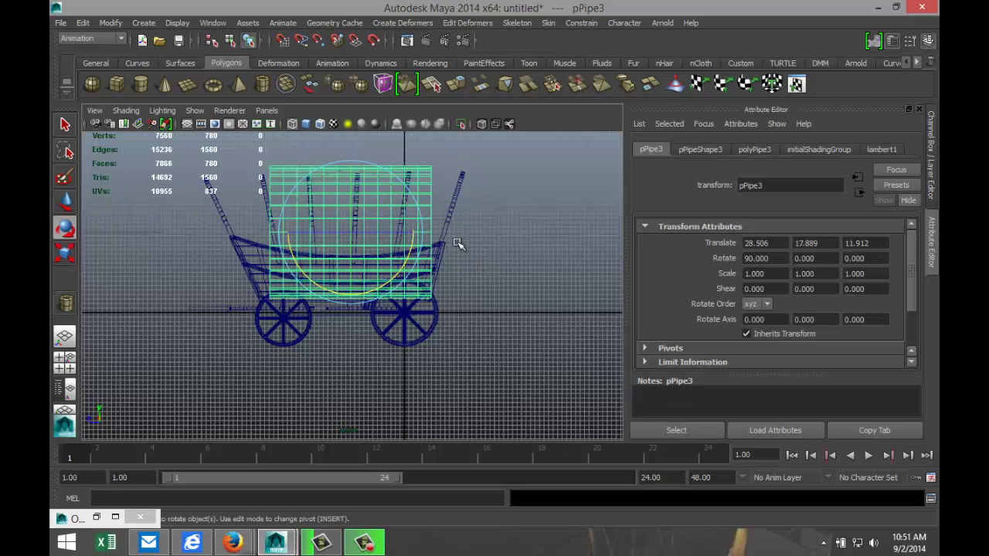
Move the pipe along Z to about -39.6 so it sits clear of the wagon in the side view.
key("w")
left_click_drag(307, 234, 502, 322)
key("f")
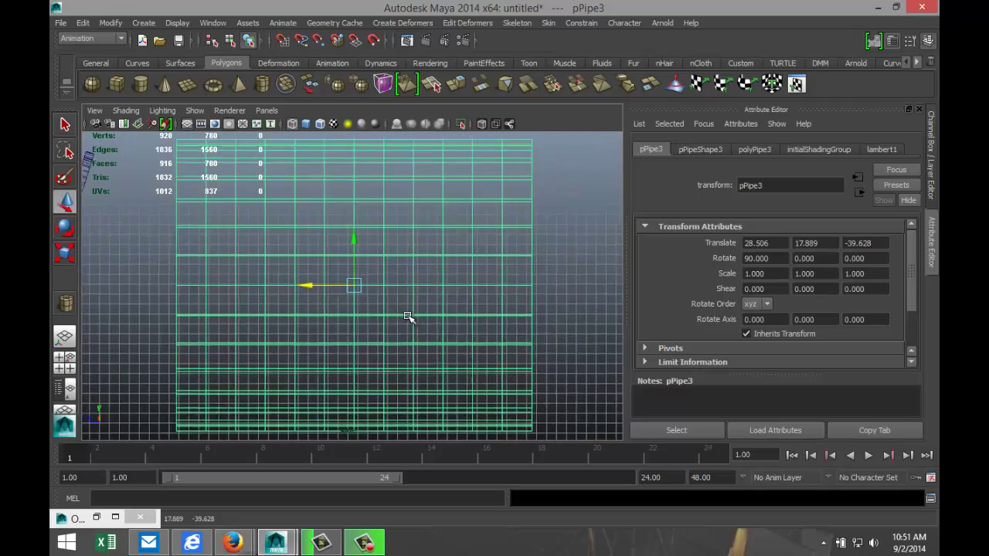
Delete the faces of the pipe's lower half to leave an arched cover, and return it to object mode.
right_click_drag(376, 319, 374, 298)
left_click_drag(195, 323, 541, 422)
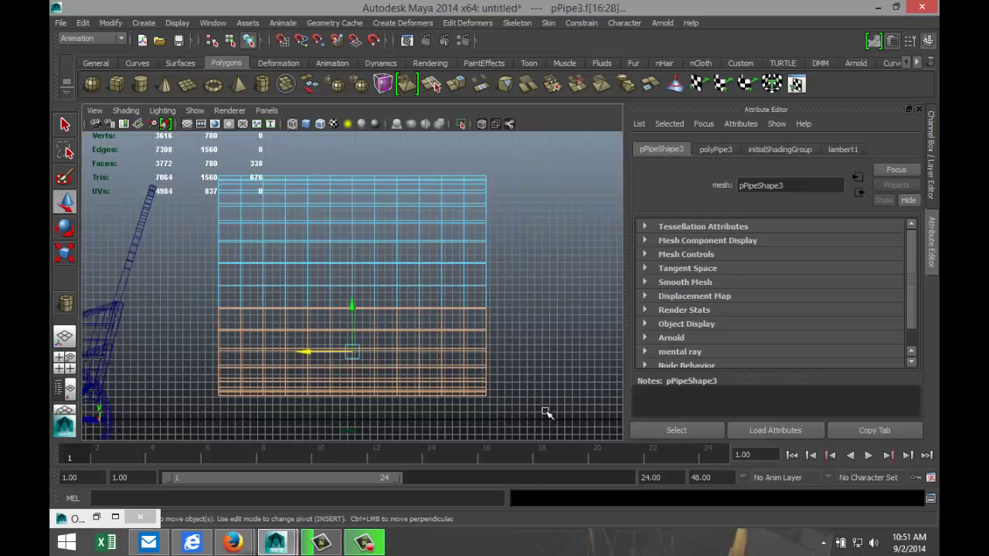
key("Delete")
left_click(65, 359)
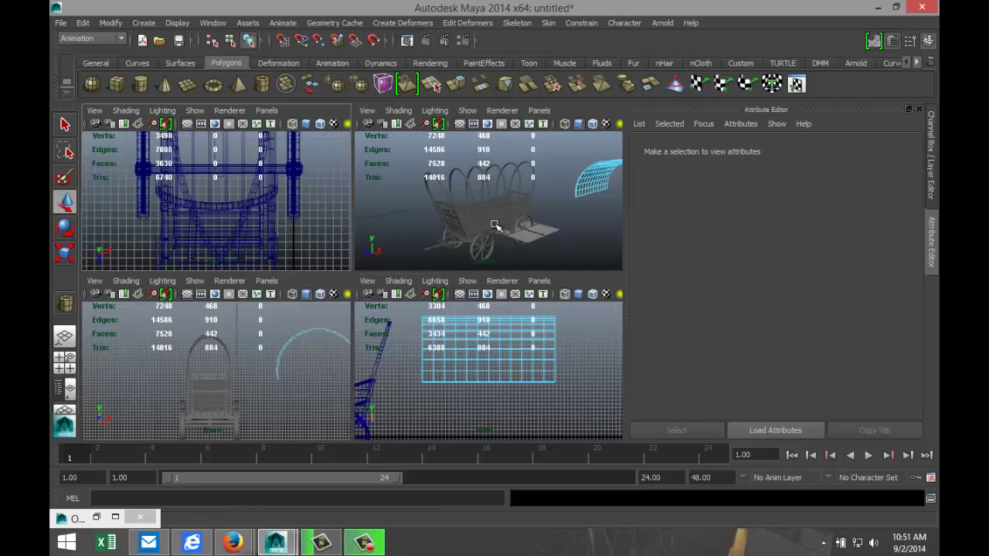
key("space")
left_click_drag(486, 248, 490, 276, "alt")
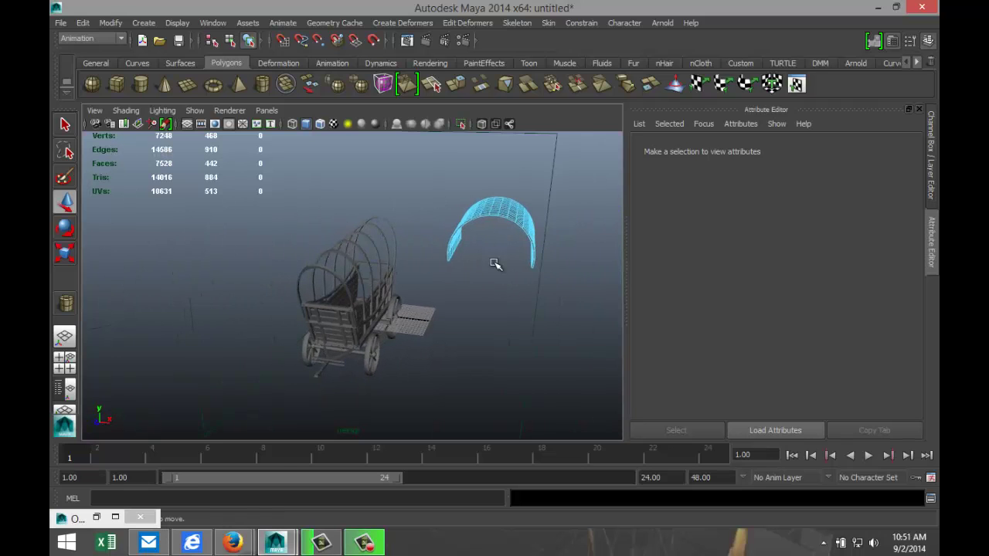
right_click_drag(503, 214, 541, 203)
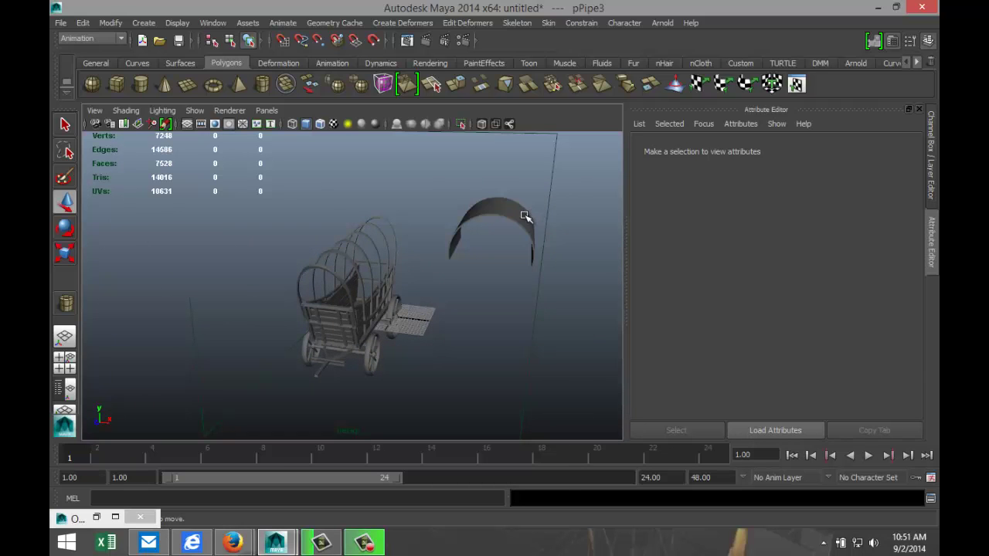
Move the arched cover over the wagon, centred across its width at about X -8.84 and Z 13.04.
left_click(534, 259)
left_click_drag(543, 245, 425, 247)
left_click(65, 363)
key("space")
scroll(337, 265, "down", 3)
scroll(395, 289, "down", 5)
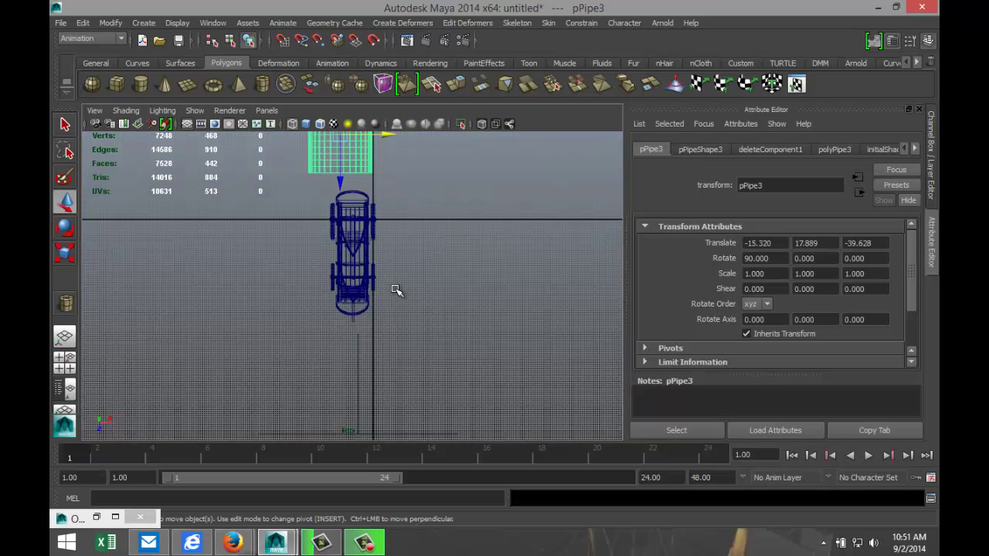
left_click_drag(386, 172, 398, 172)
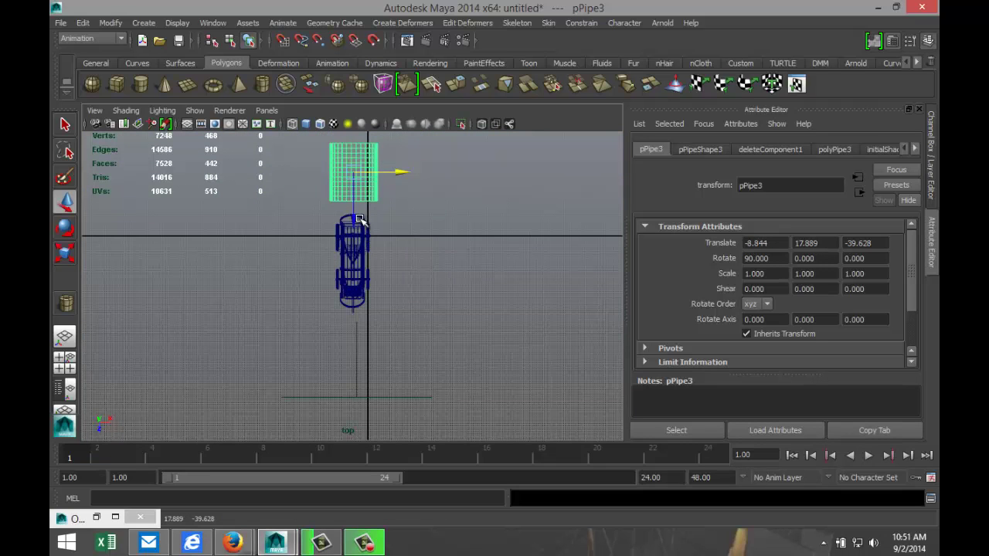
left_click_drag(354, 226, 354, 304)
Stretch the cover lengthwise to a Y scale of about 1.88 and shift it to about Z 15.22, spanning all the hoops.
left_click(65, 362)
key("f")
key("space")
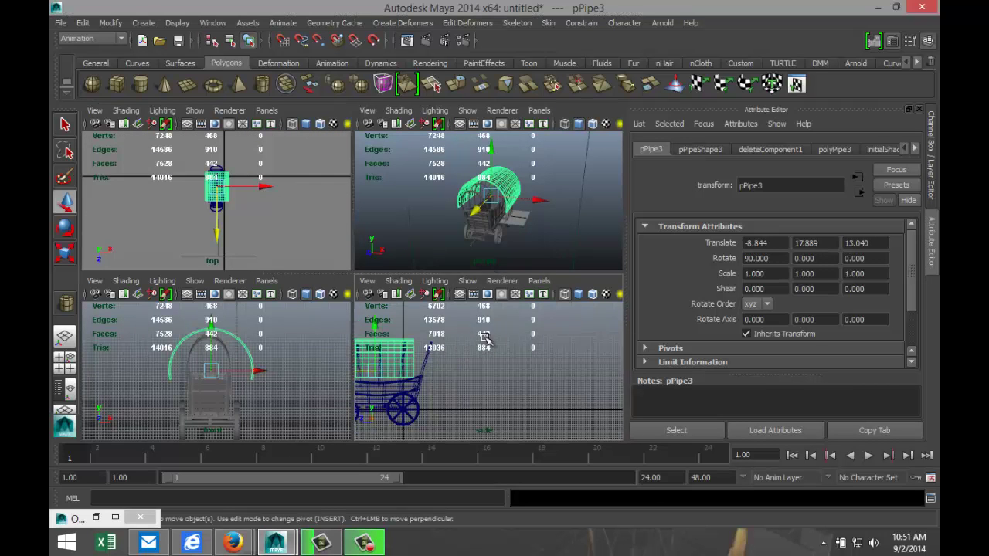
right_click_drag(453, 313, 386, 291, "alt")
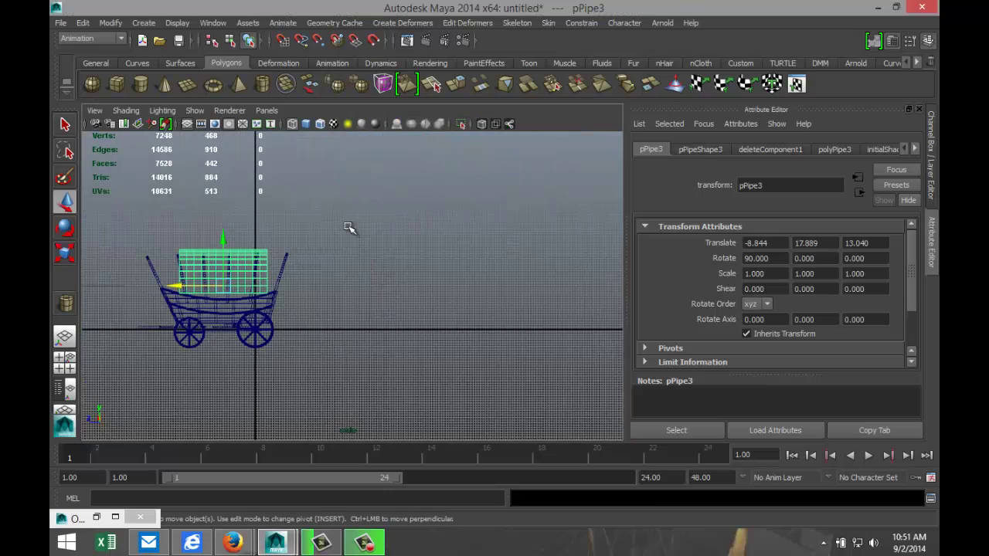
key("f")
scroll(455, 263, "down", 4)
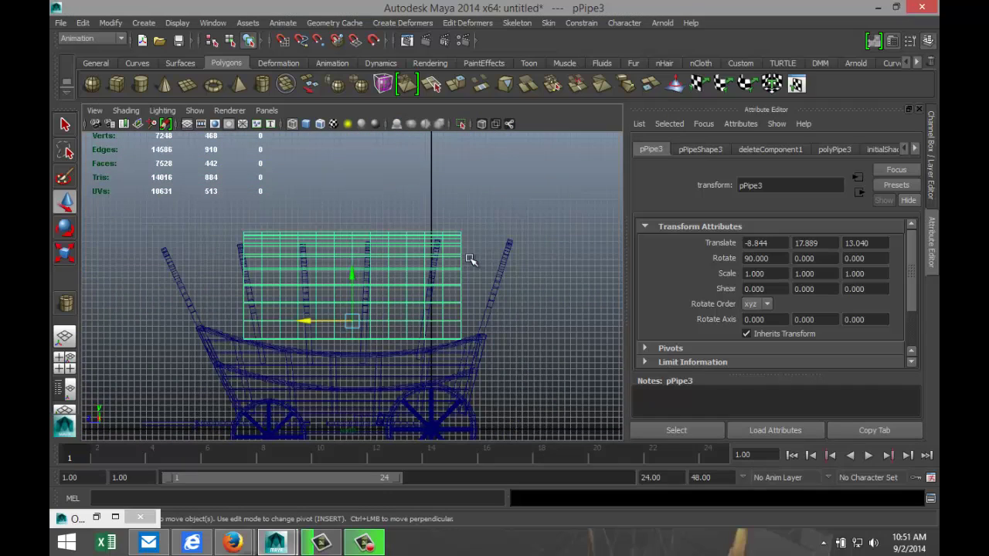
key("r")
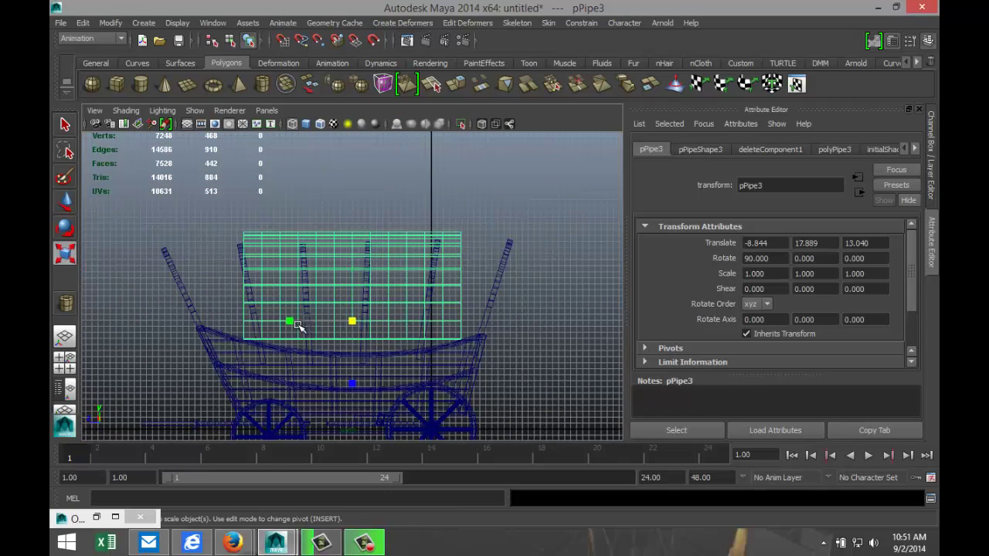
left_click_drag(292, 324, 236, 326)
key("w")
left_click_drag(304, 322, 291, 323)
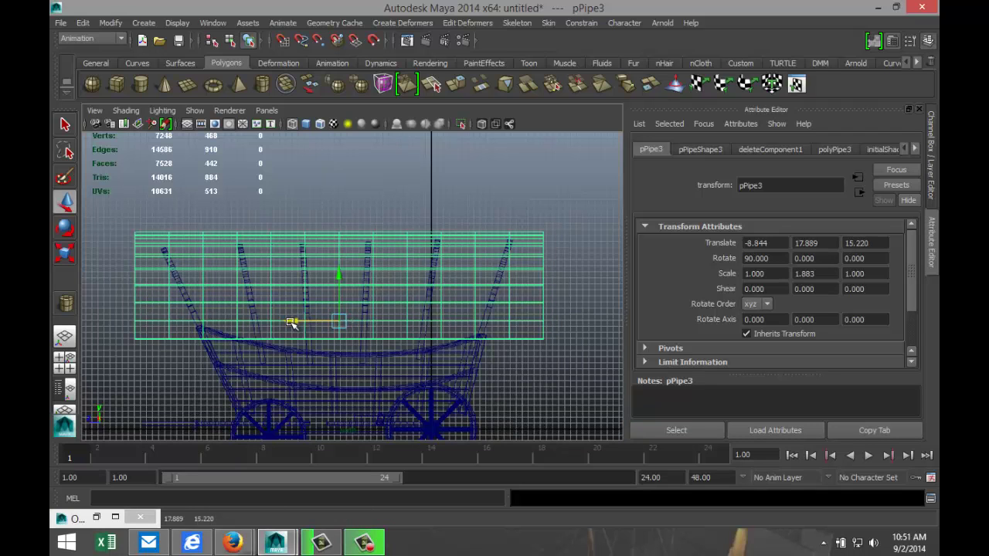
left_click(65, 359)
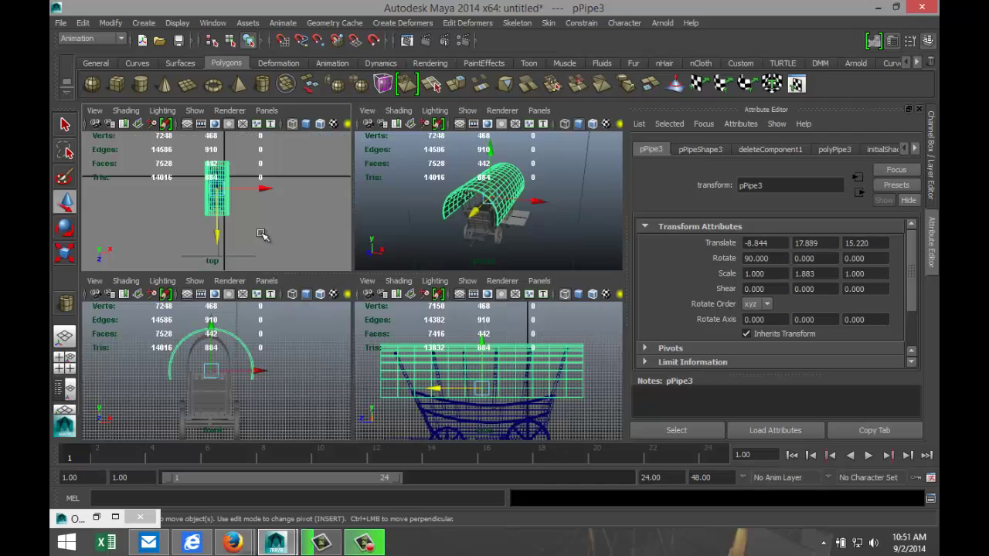
Narrow the cover to an X scale of about 0.67 in the front view and centre it over the hoops at about X -9.70.
key("space")
scroll(441, 342, "down", 2)
scroll(443, 337, "up", 2)
scroll(441, 332, "up", 3)
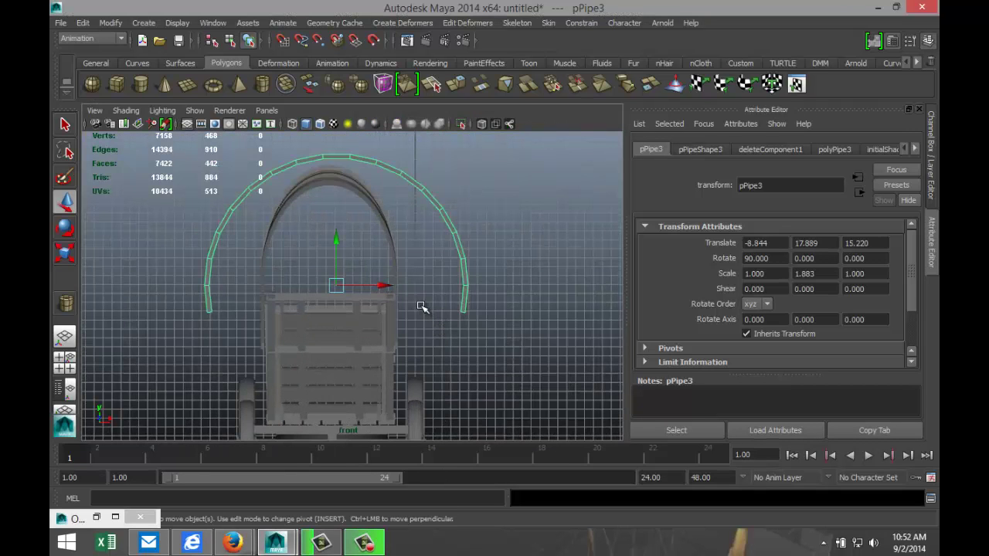
key("r")
left_click_drag(398, 288, 378, 286)
key("w")
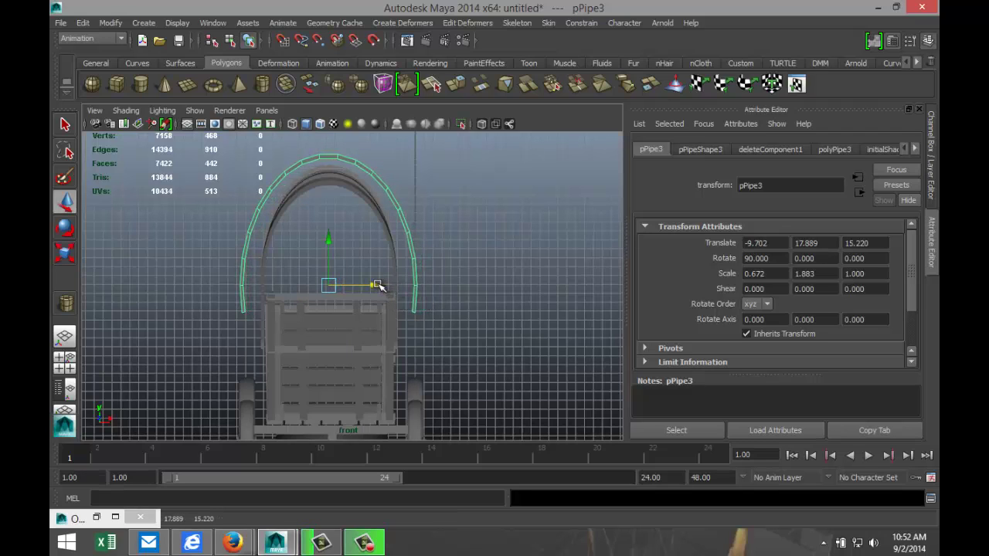
Narrow the cover further to an X scale of about 0.56 and lower it to about Y 17.03, close around the hoops.
key("r")
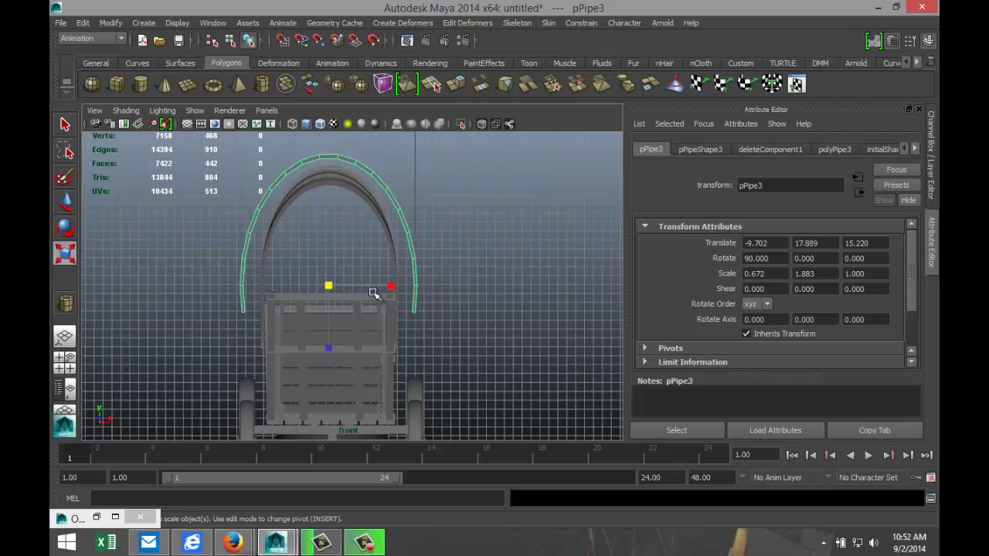
left_click_drag(390, 287, 385, 288)
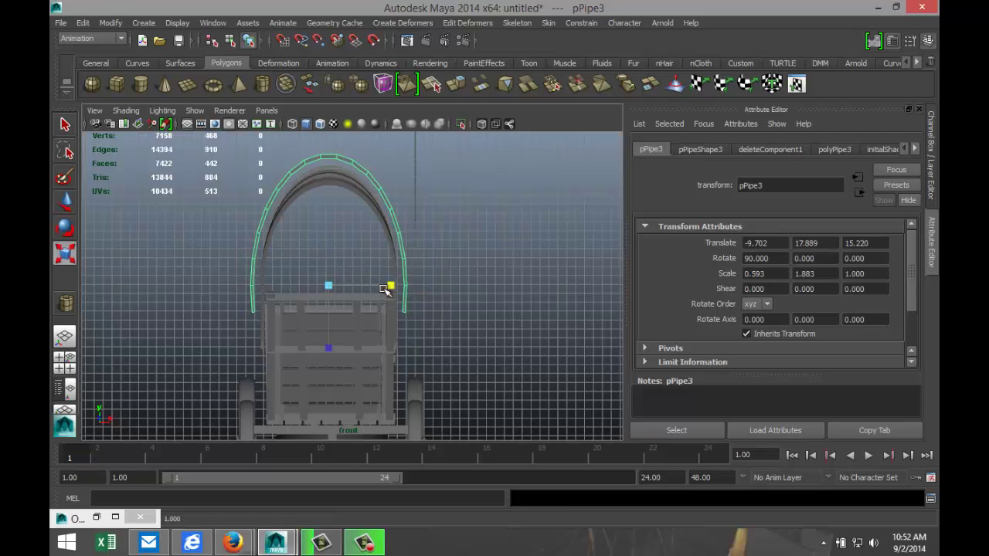
key("w")
left_click_drag(330, 243, 333, 252)
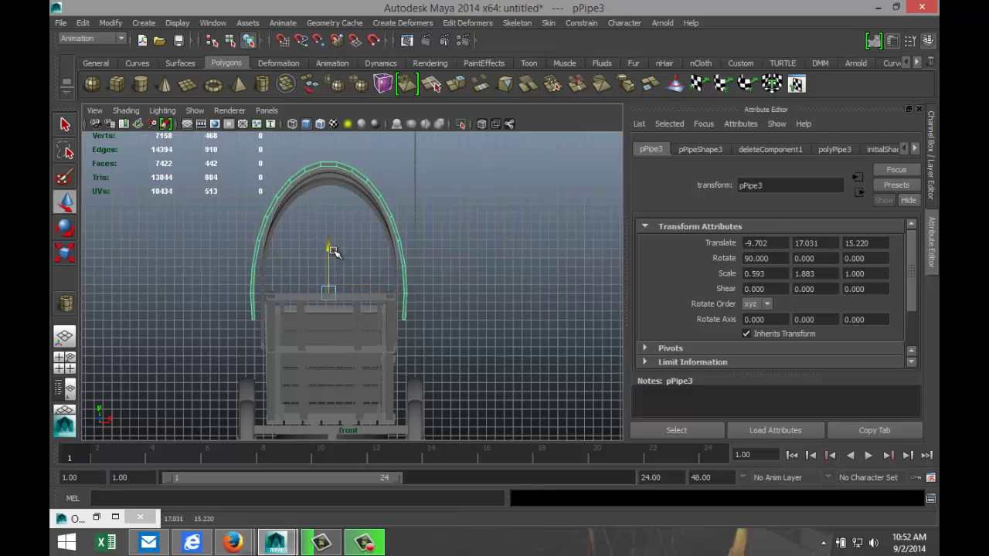
key("r")
left_click_drag(393, 293, 389, 294)
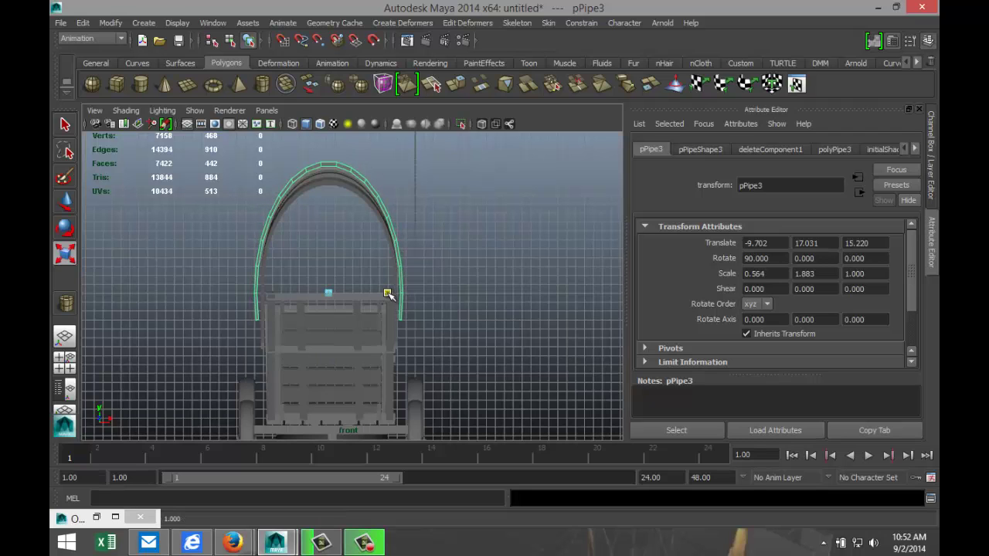
Inspect the cover's fit in perspective, then frame its +Z end in the side view and switch it to vertex editing.
left_click(65, 361)
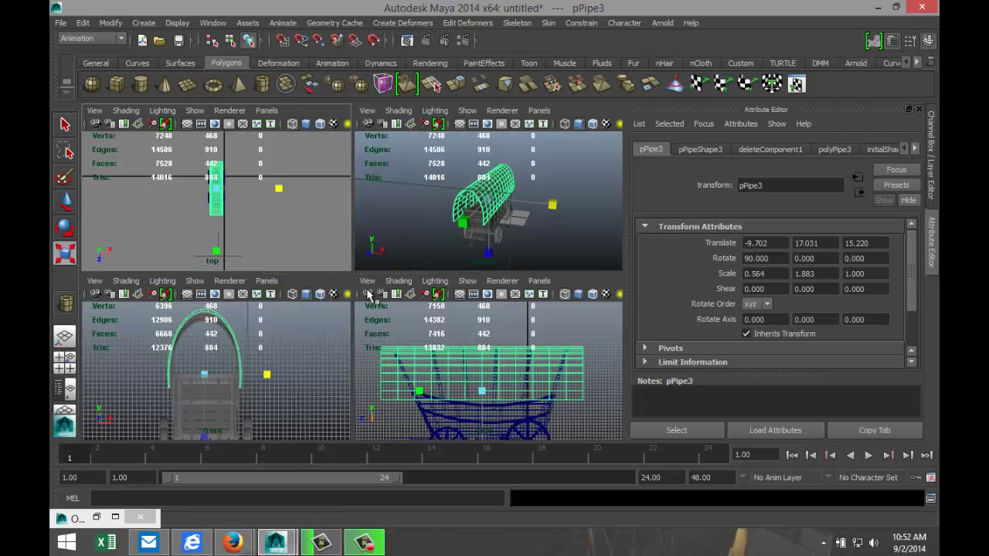
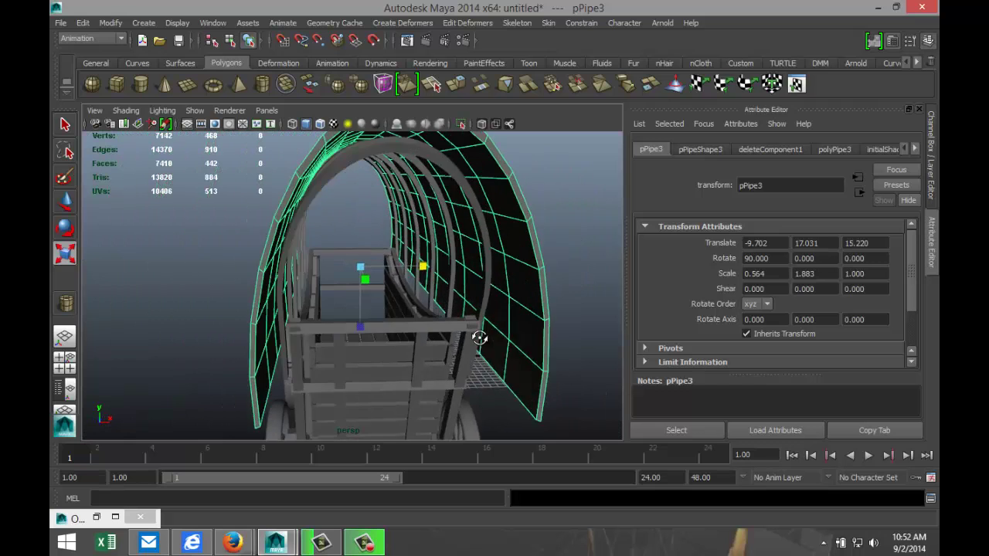
left_click(65, 363)
key("space")
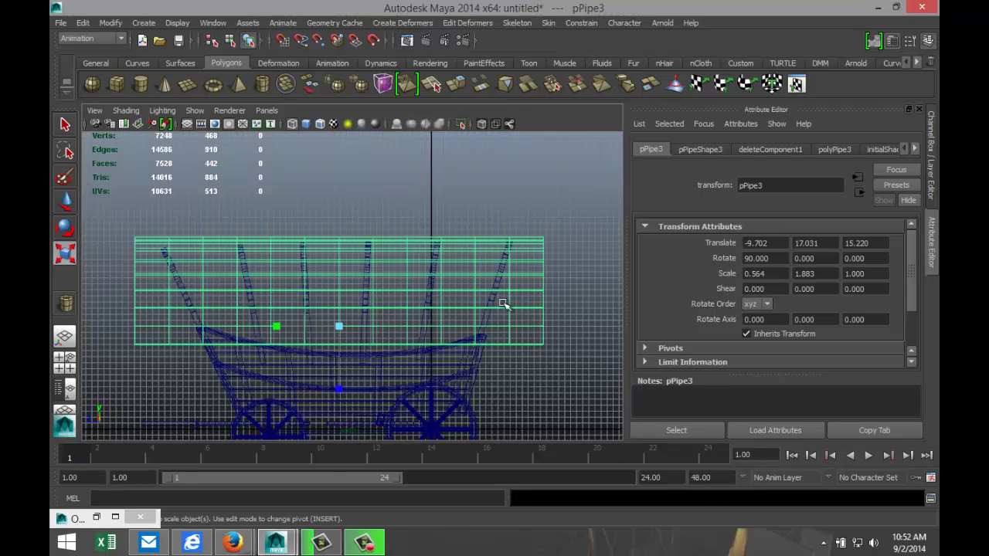
scroll(502, 301, "up", 4)
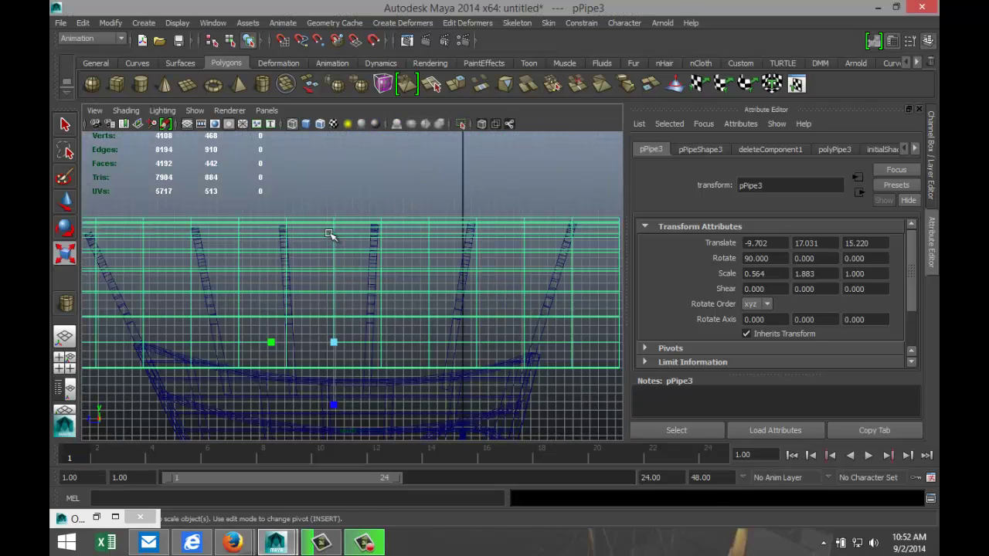
scroll(336, 255, "up", 2)
middle_click_drag(240, 249, 379, 279, "alt")
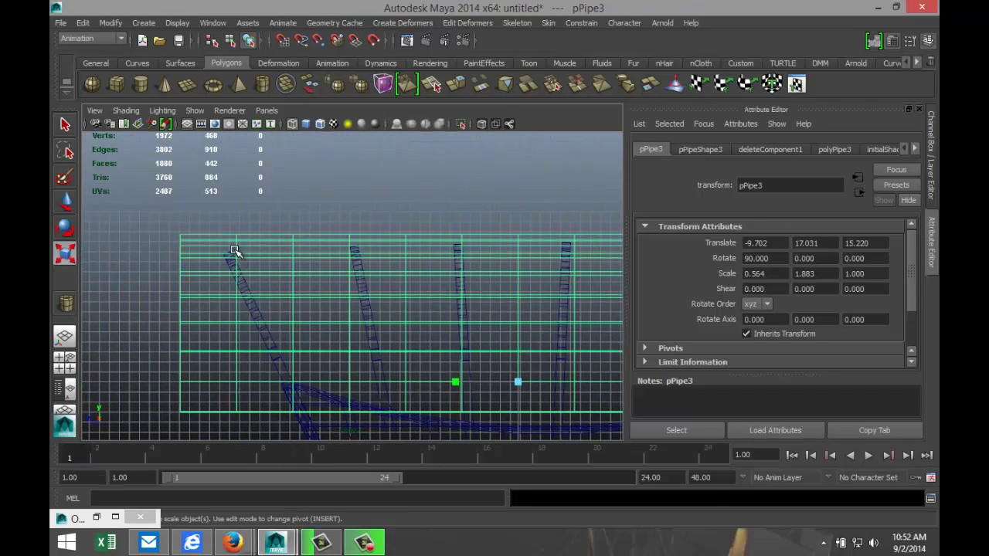
right_click_drag(234, 252, 185, 264)
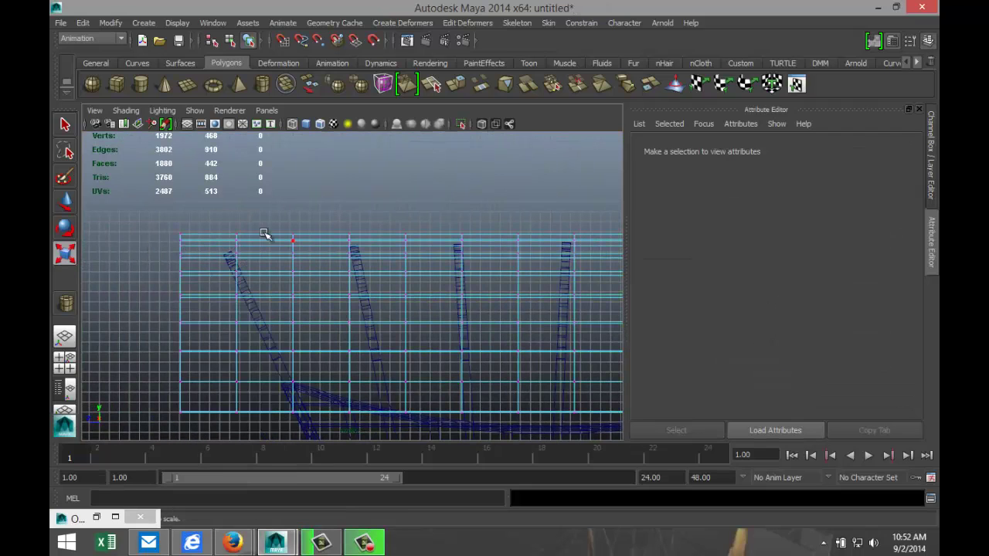
left_click_drag(260, 235, 230, 279)
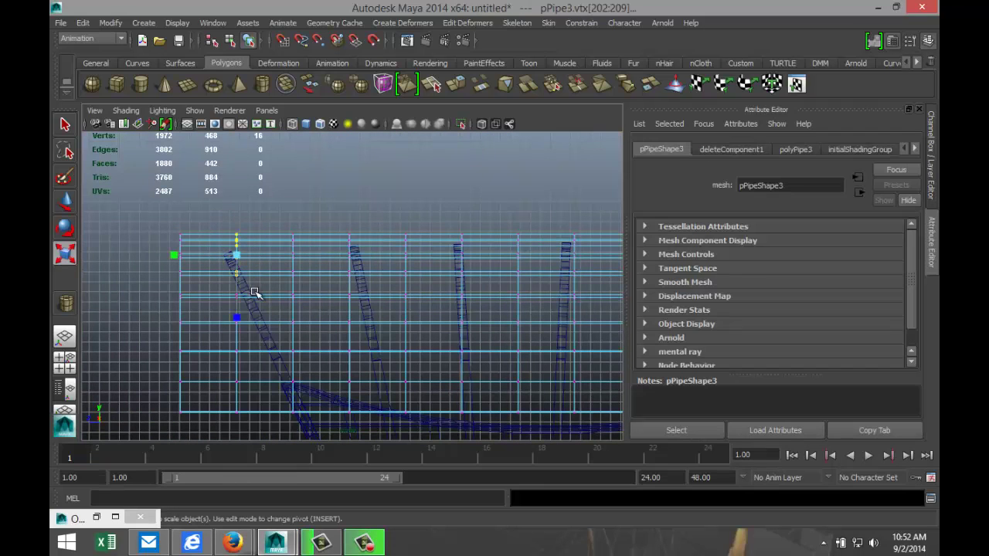
key("w")
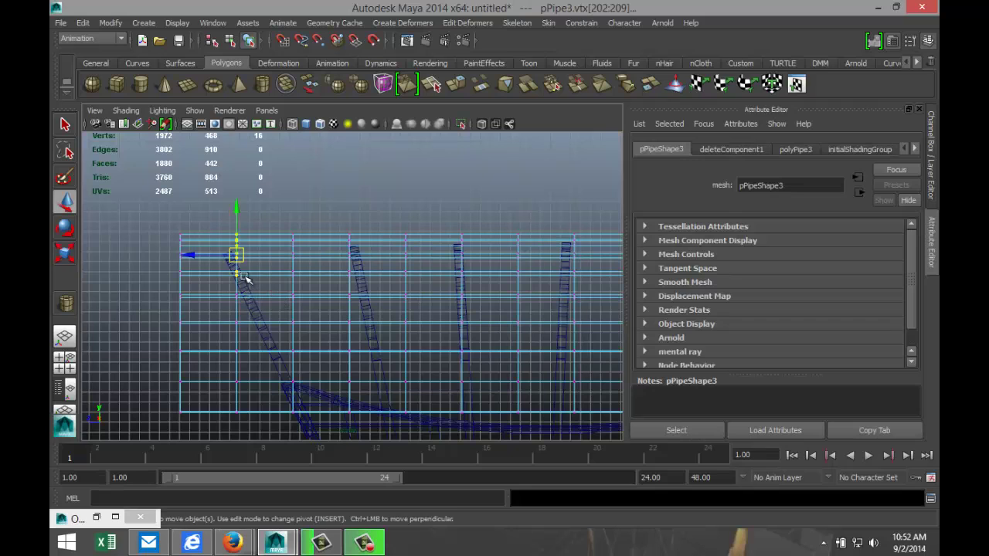
left_click_drag(237, 218, 237, 219)
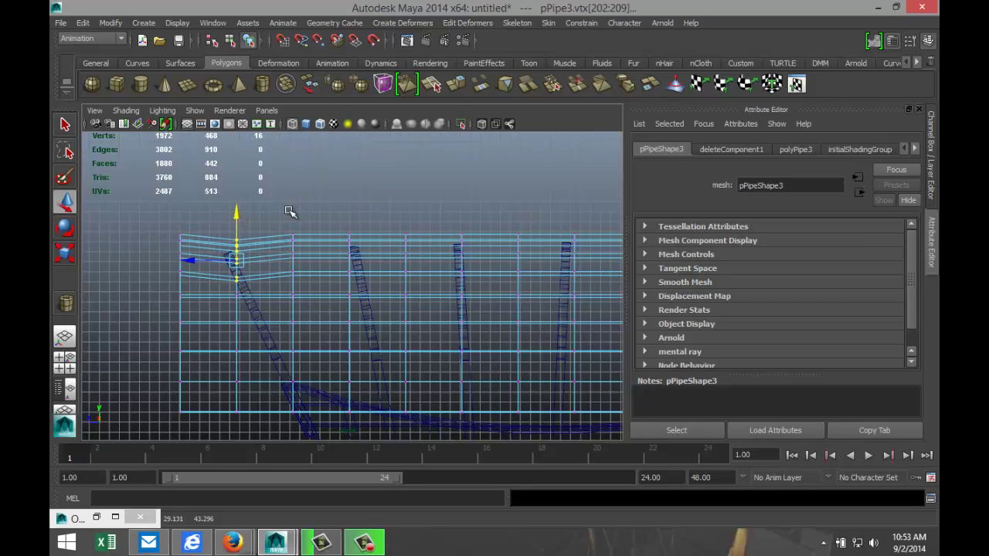
key("ctrl+z")
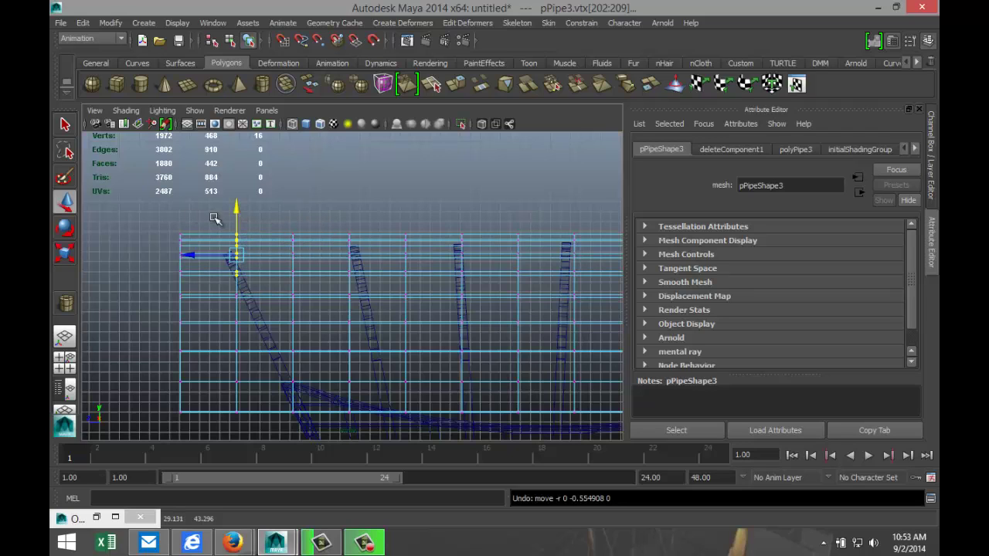
Lower the second, third and fourth full vertex columns from the cover's +Z end, dropping the third the most so the canvas sags.
left_click_drag(264, 420, 265, 419)
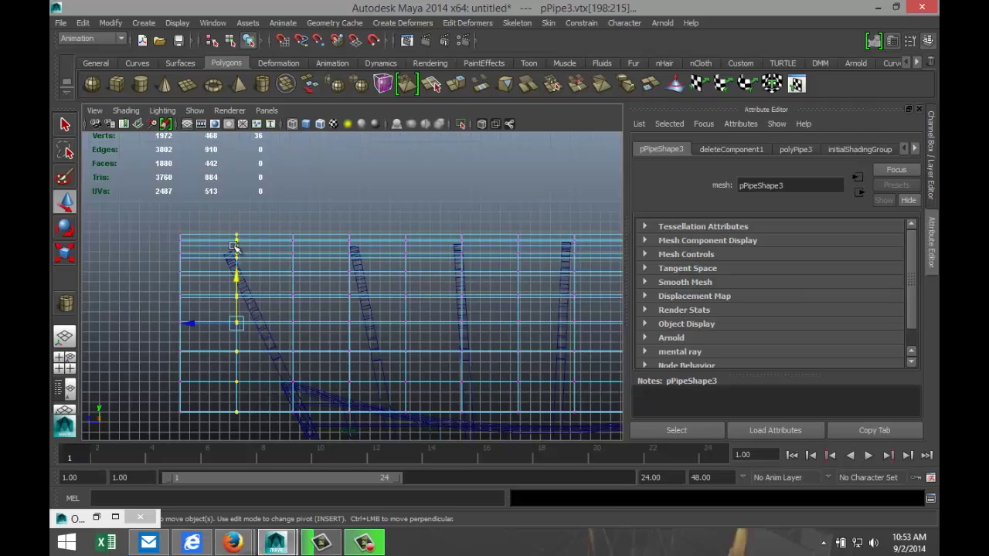
left_click_drag(242, 284, 241, 295)
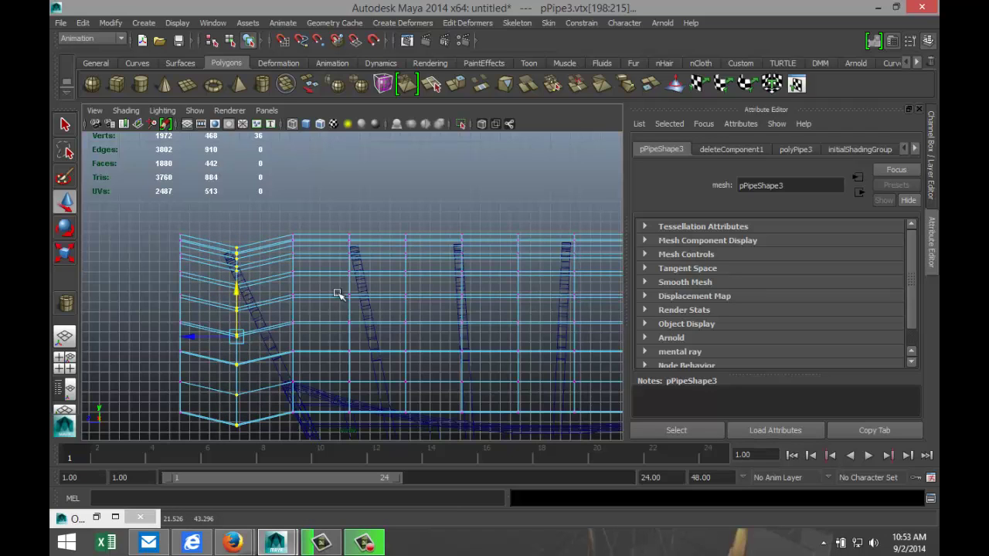
left_click_drag(279, 224, 323, 437)
left_click_drag(294, 283, 295, 301)
left_click_drag(338, 232, 379, 429)
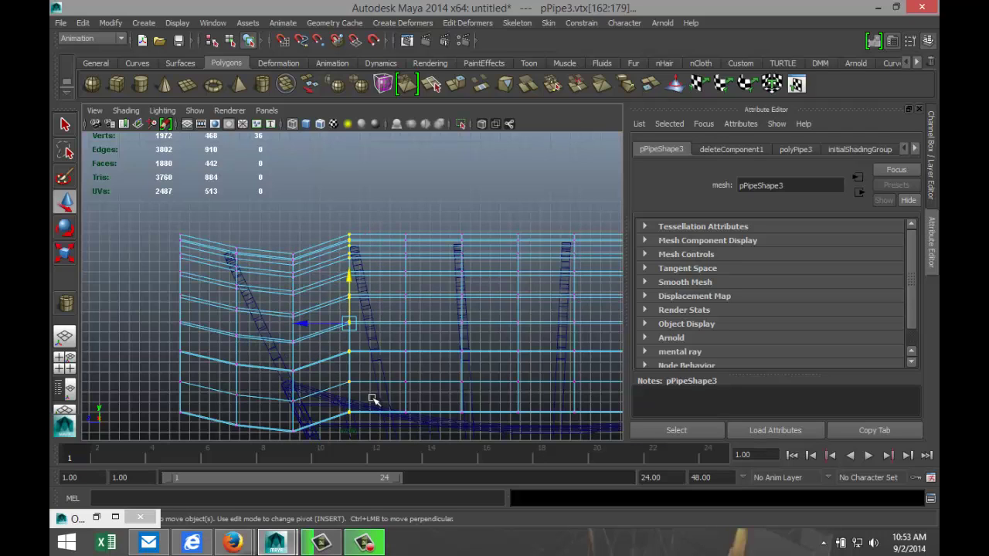
left_click_drag(349, 279, 350, 288)
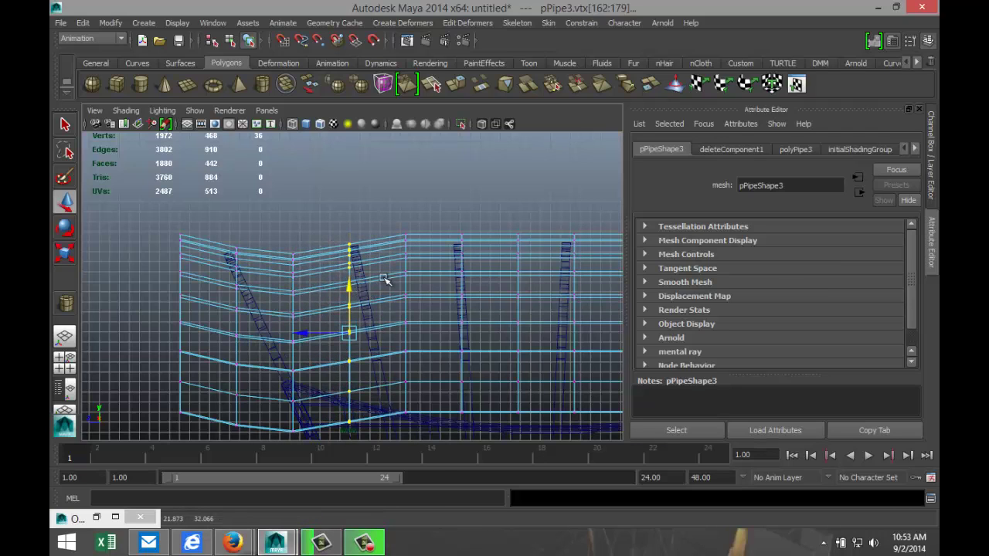
Lower the fifth, sixth and seventh vertex columns from the +Z end, dropping the fifth and seventh more to form sags between hoops.
left_click_drag(394, 229, 419, 417)
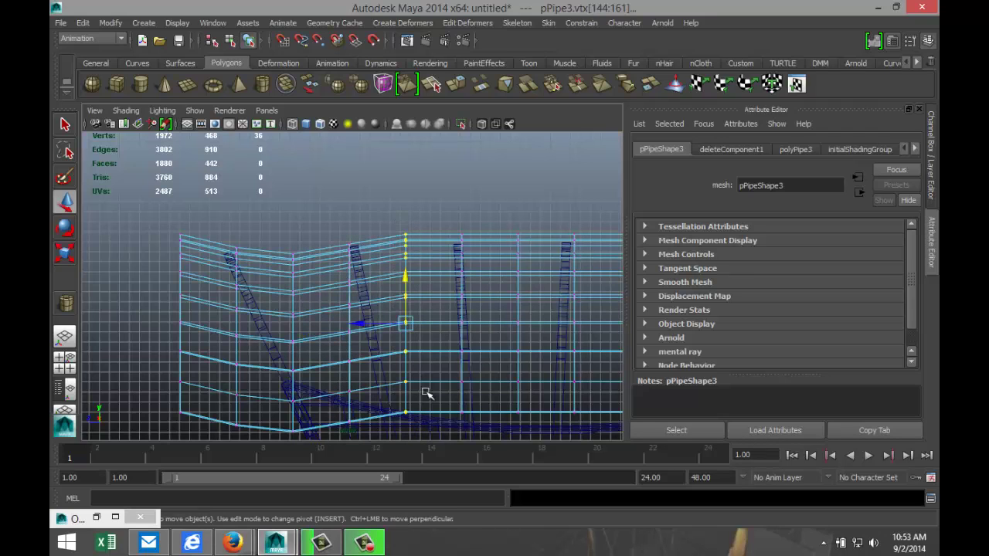
left_click_drag(400, 280, 408, 292)
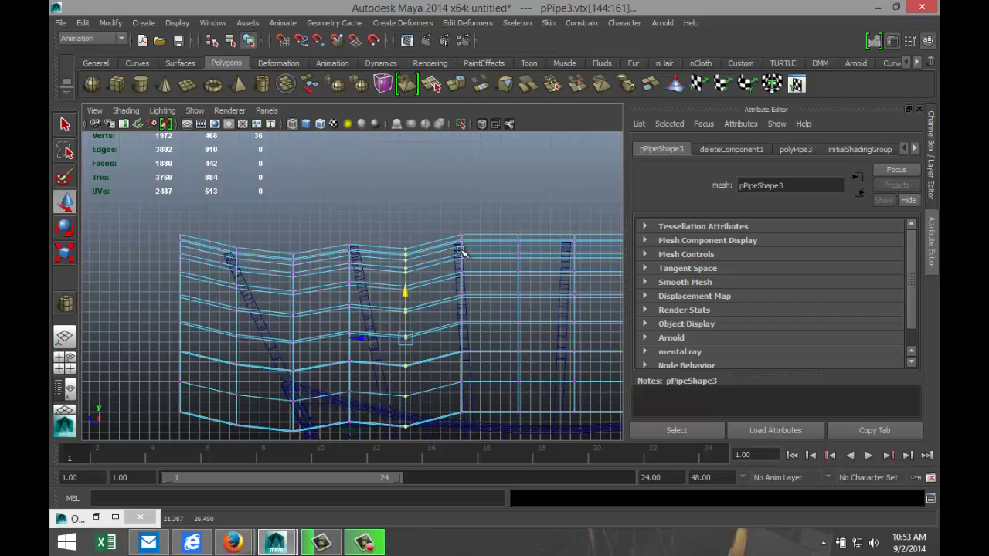
left_click_drag(454, 226, 486, 426)
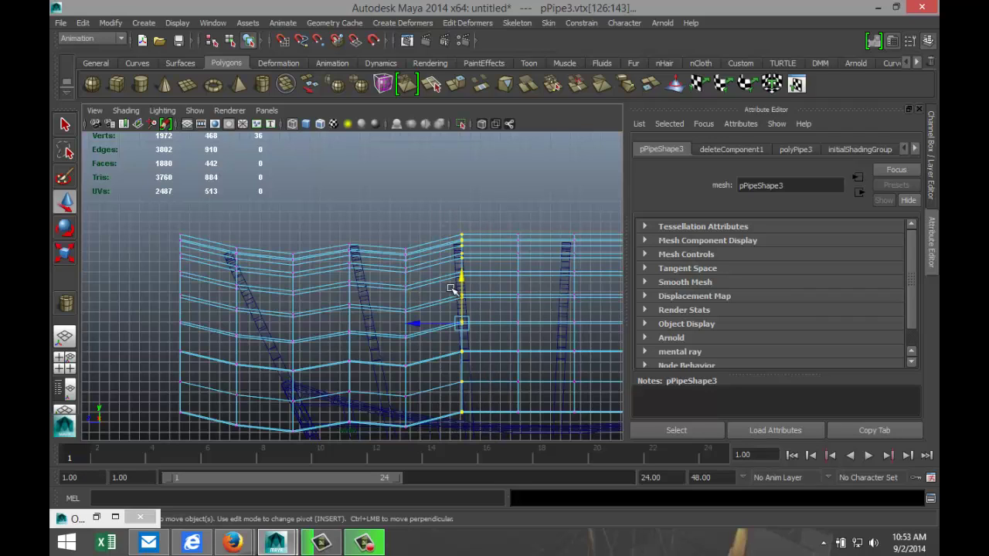
left_click_drag(461, 277, 461, 284)
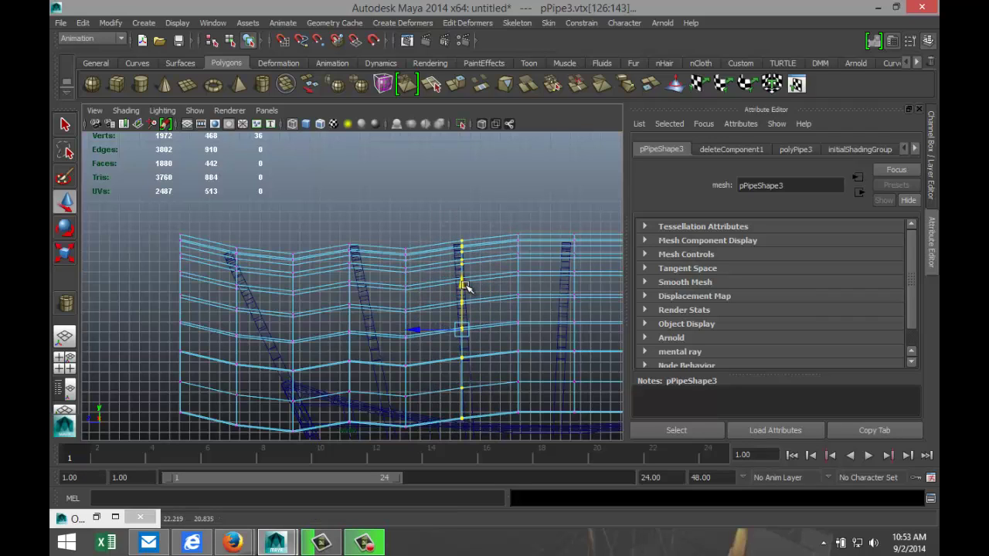
middle_click_drag(476, 255, 334, 237, "alt")
left_click_drag(360, 205, 397, 417)
left_click_drag(379, 257, 380, 276)
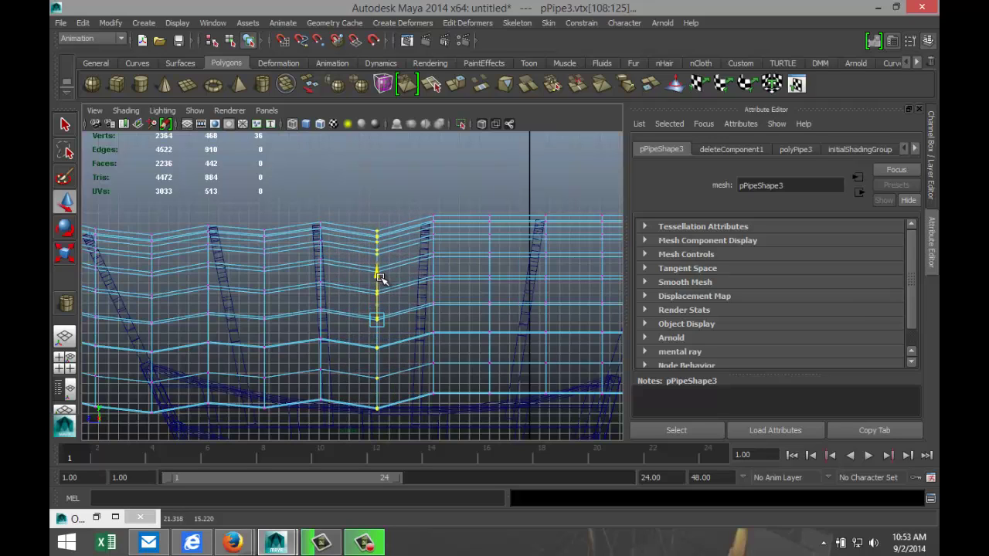
Lower the eighth vertex column from the +Z end slightly onto its hoop and the ninth further to form another sag.
left_click_drag(423, 309, 456, 398)
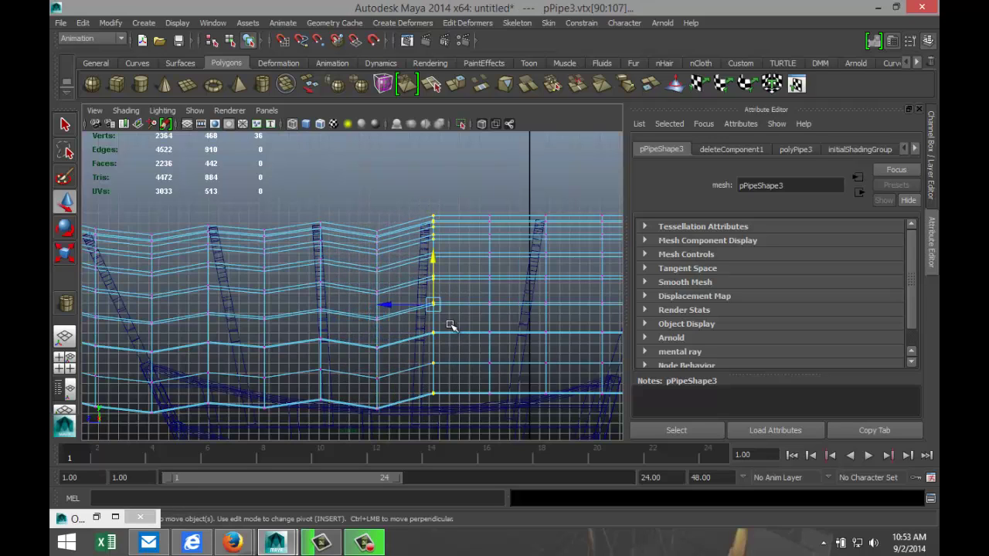
left_click_drag(435, 260, 435, 268)
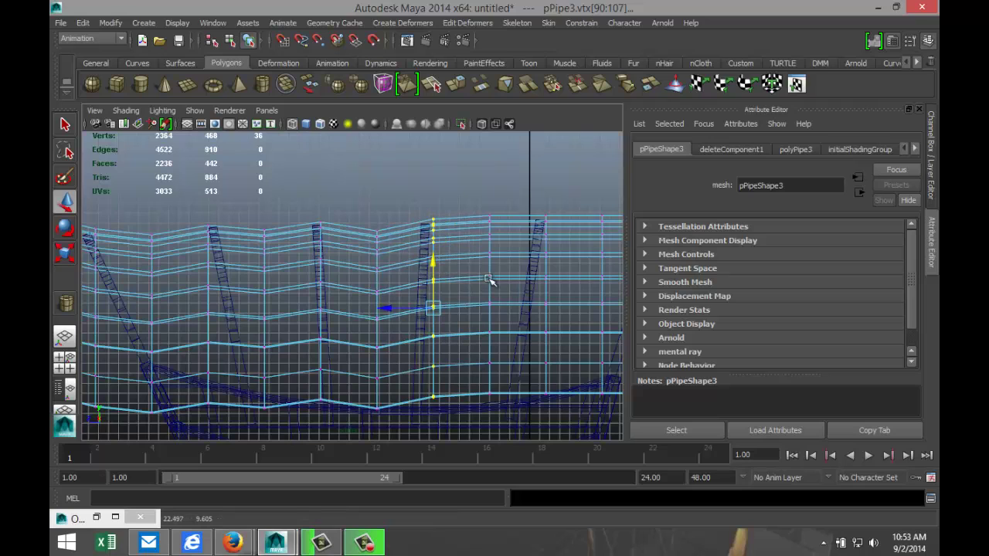
left_click_drag(480, 334, 516, 433)
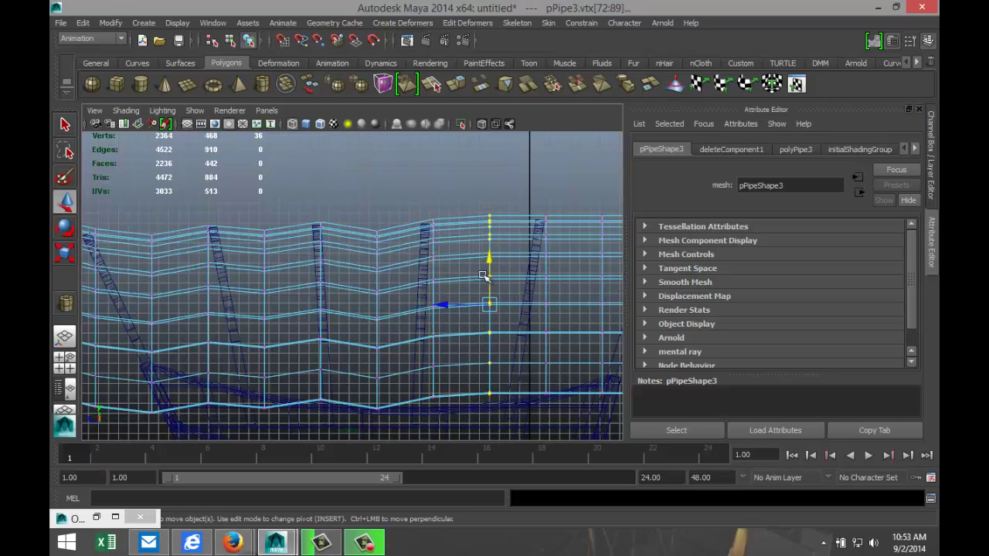
left_click_drag(487, 257, 487, 269)
Lower the eleventh and the last vertex columns at the cover's -Z end, leaving the tenth and twelfth raised at the hoops.
left_click_drag(537, 207, 578, 432)
scroll(487, 339, "down", 2)
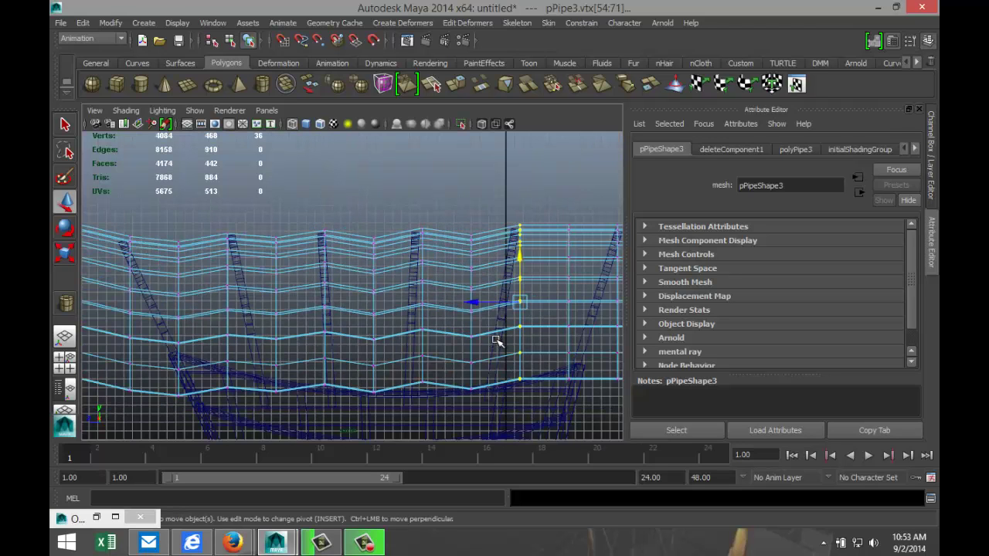
middle_click_drag(501, 352, 396, 356, "alt")
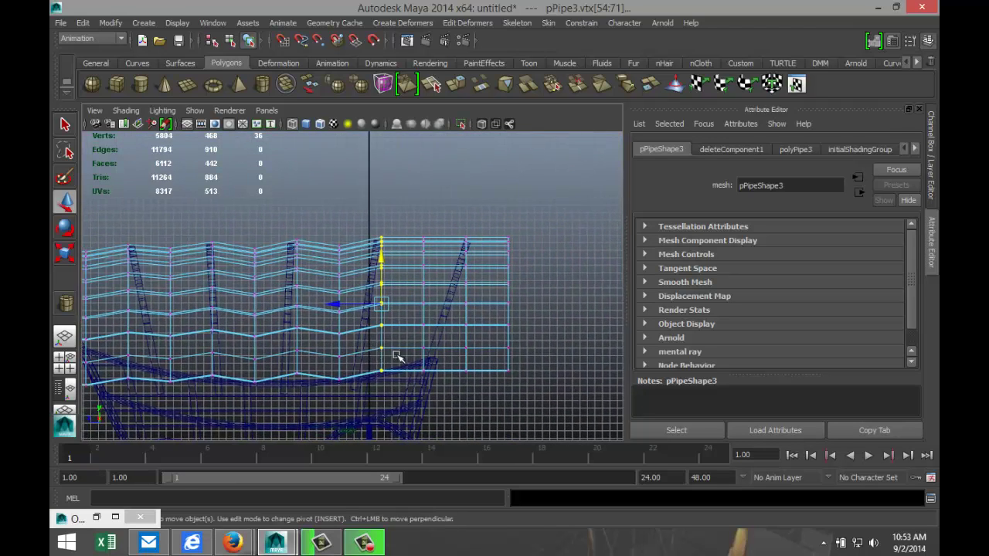
left_click_drag(417, 226, 441, 406)
left_click_drag(426, 262, 428, 270)
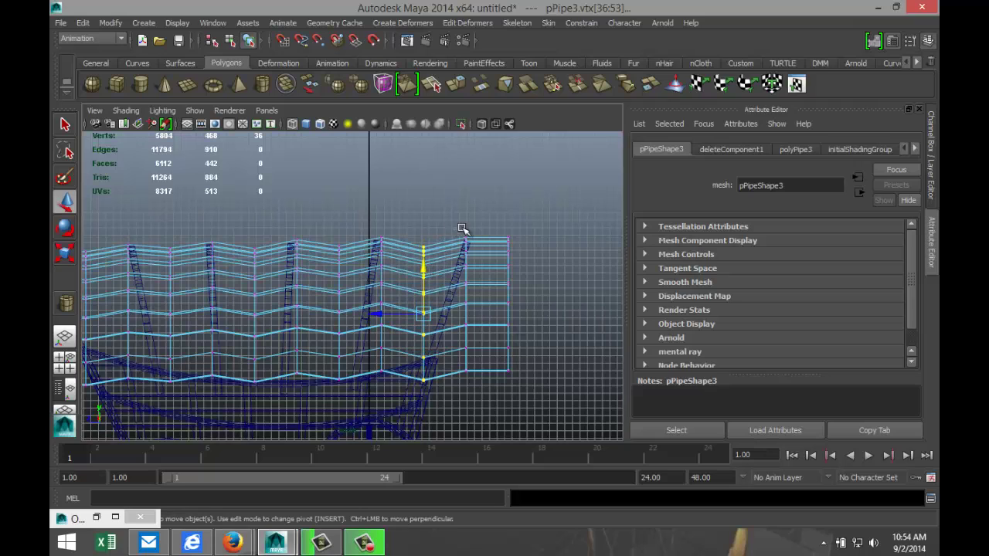
left_click_drag(464, 230, 496, 410)
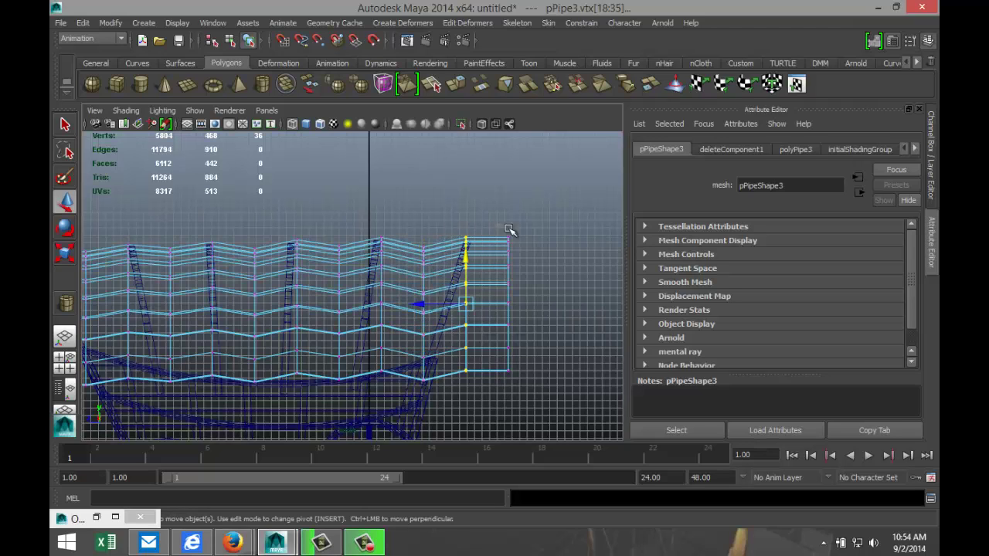
left_click_drag(510, 231, 530, 421)
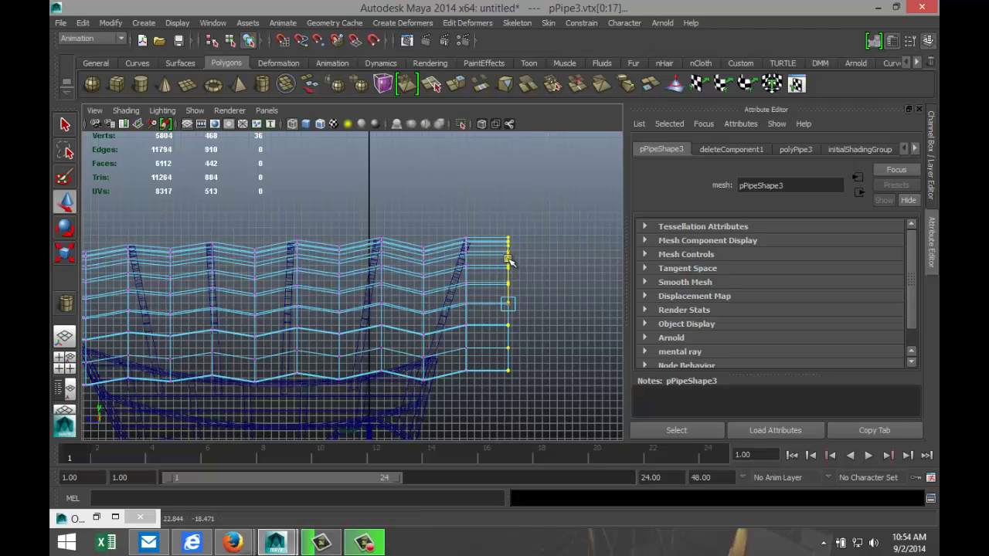
left_click_drag(508, 263, 507, 272)
scroll(362, 323, "down", 5)
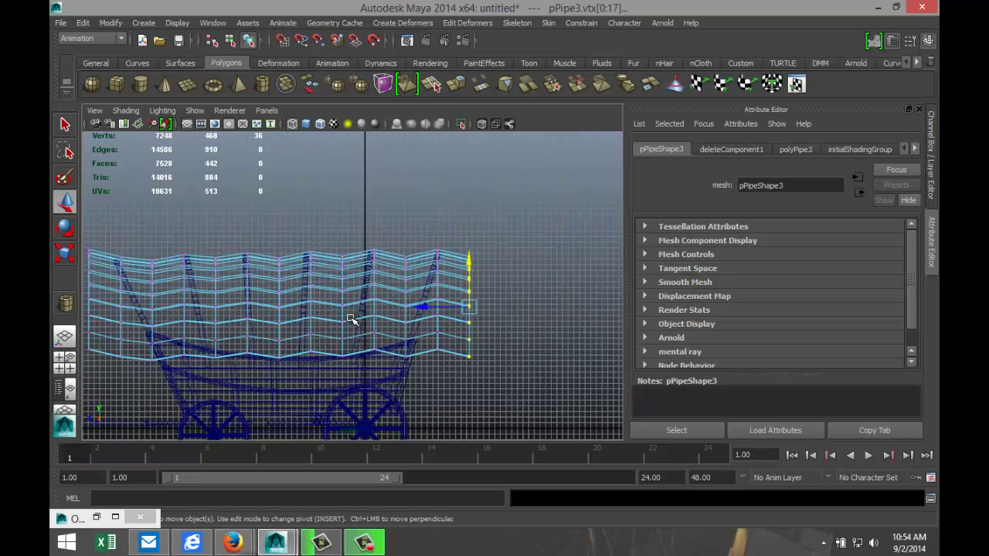
left_click(65, 360)
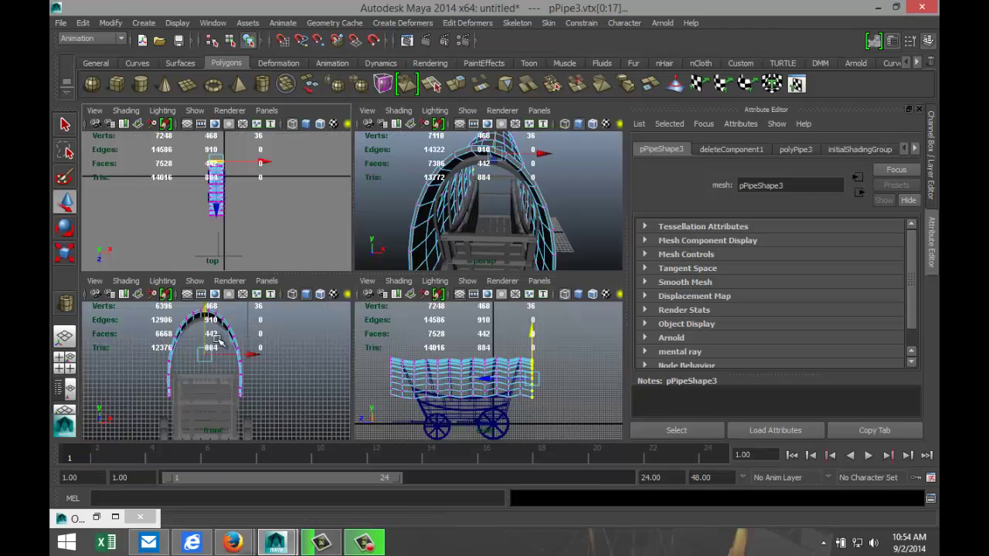
Examine the sagging cover and its lower edge against the wagon body in the perspective and side views.
key("space")
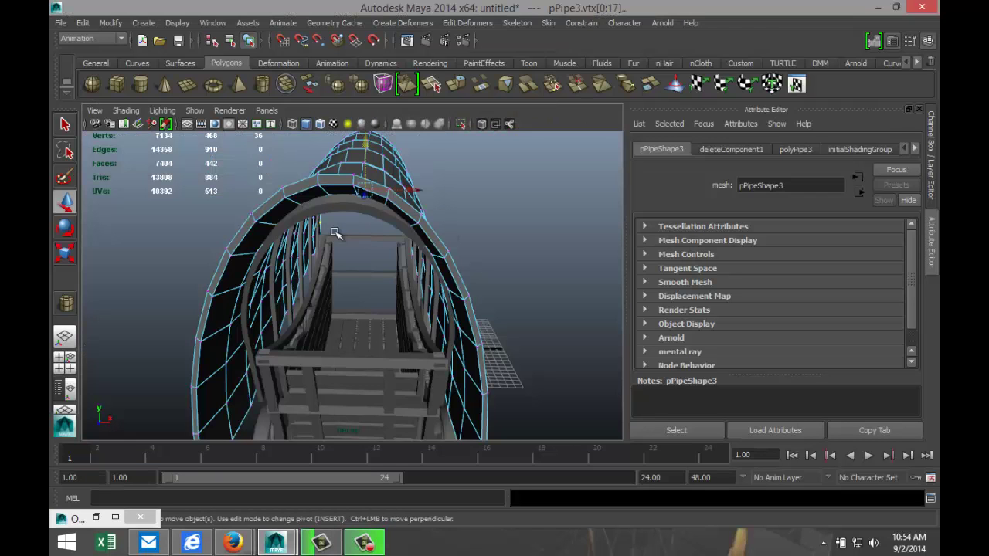
left_click_drag(335, 233, 237, 201, "alt")
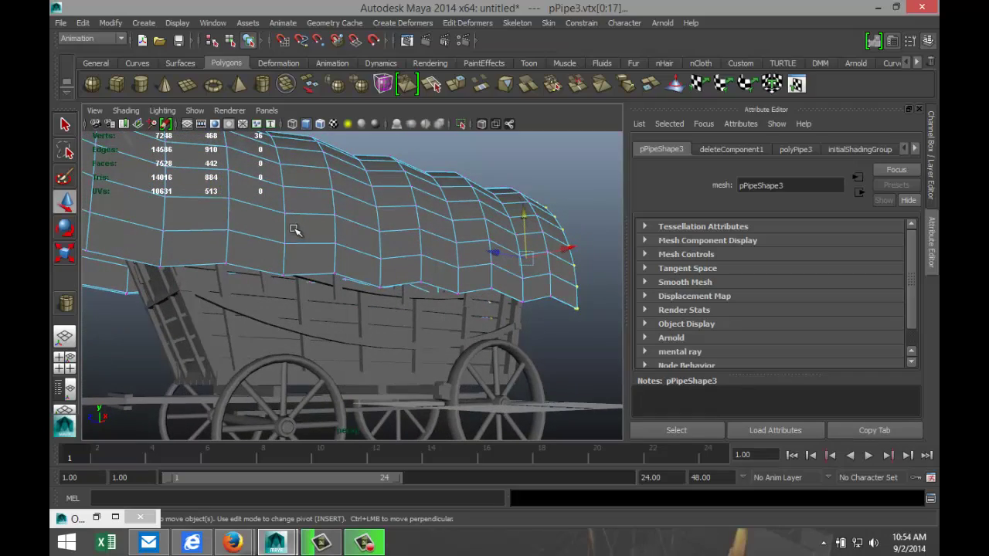
left_click_drag(294, 230, 535, 349, "alt")
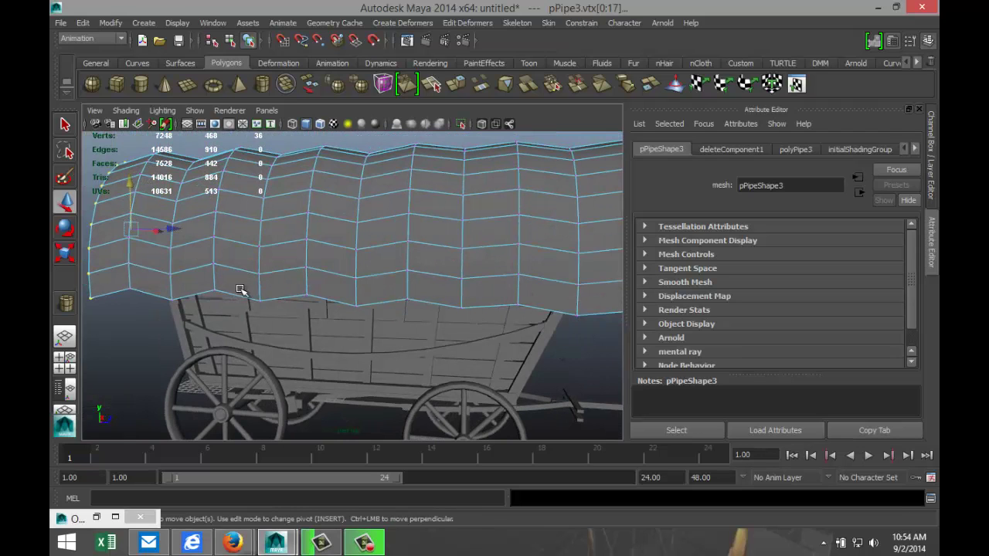
scroll(263, 287, "down", 3)
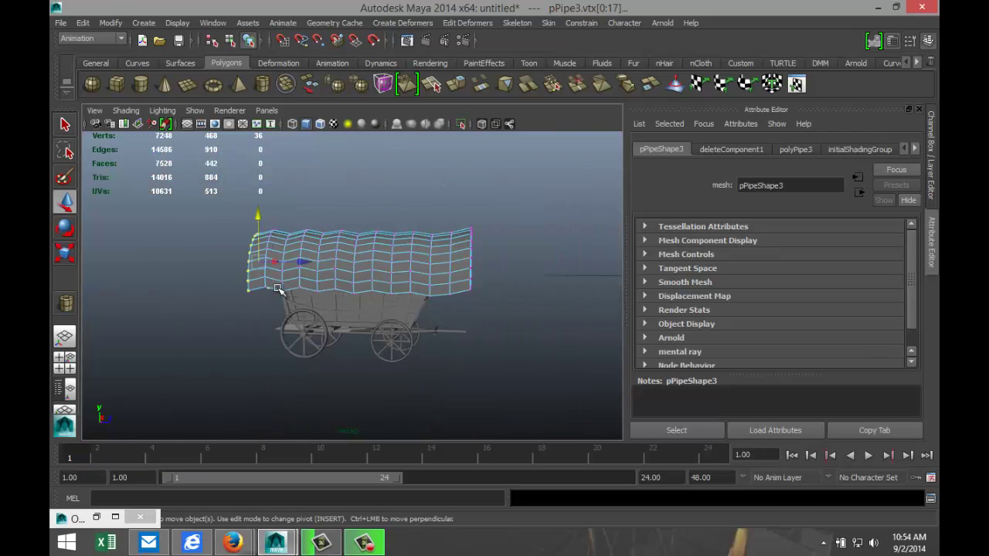
left_click(65, 359)
key("space")
scroll(471, 329, "up", 6)
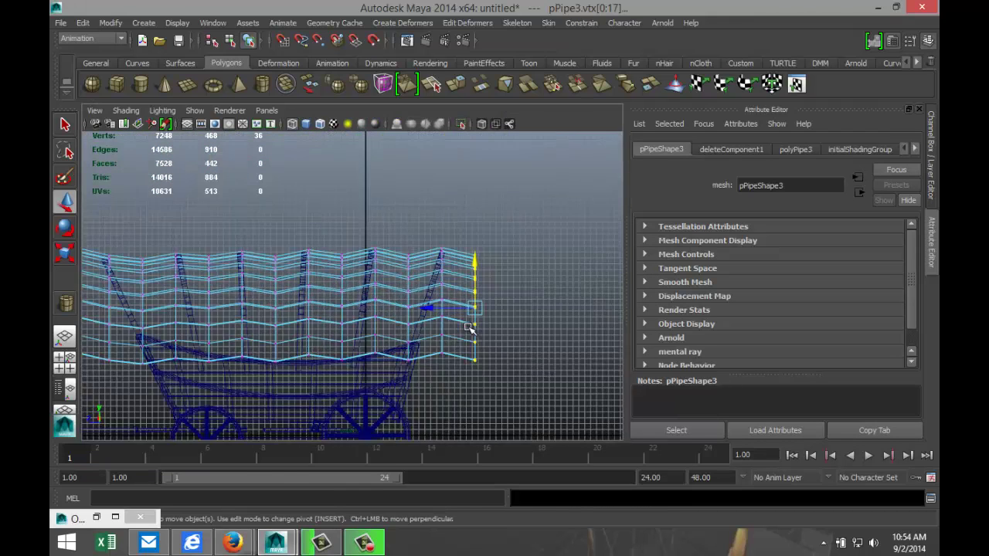
scroll(433, 345, "down", 5)
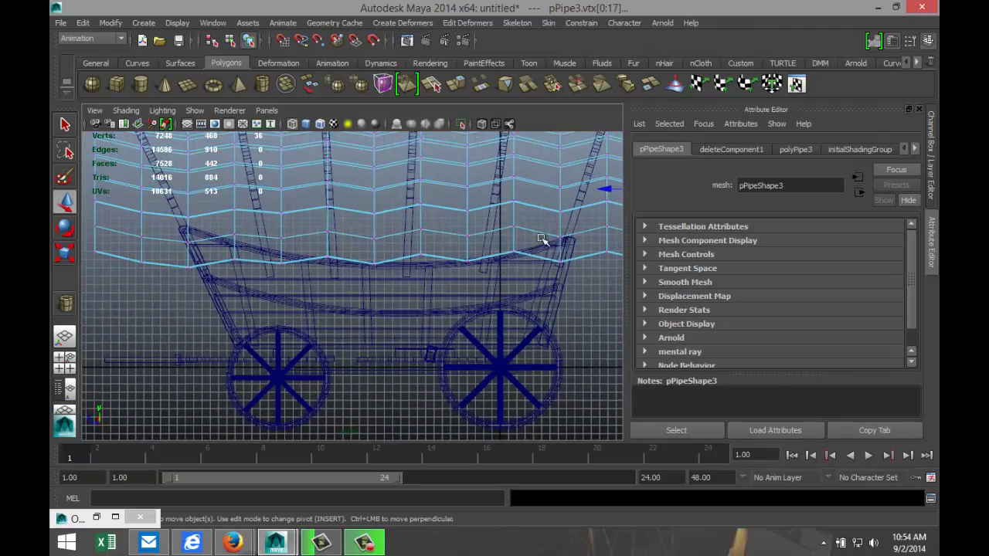
Move lower-edge vertices of the cover down onto the lower ends of the second, third and fourth hoops from the +Z end.
scroll(463, 276, "up", 3)
scroll(322, 327, "up", 3)
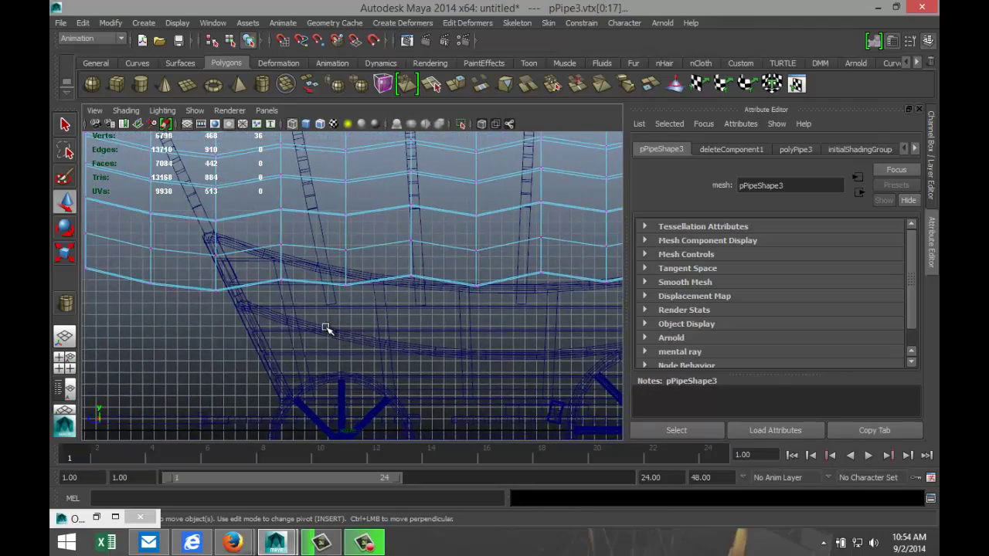
scroll(289, 304, "down", 2)
scroll(293, 304, "up", 4)
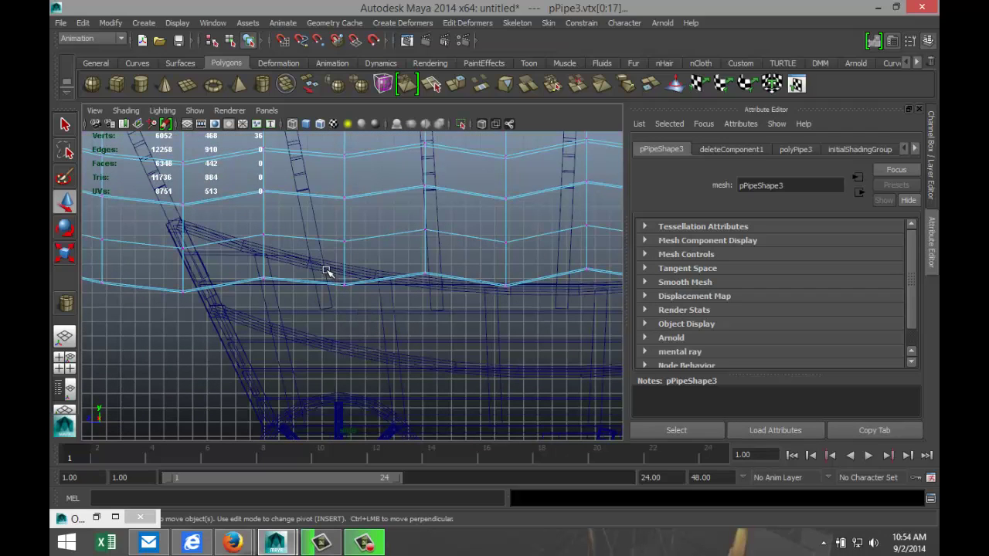
left_click_drag(332, 263, 330, 312)
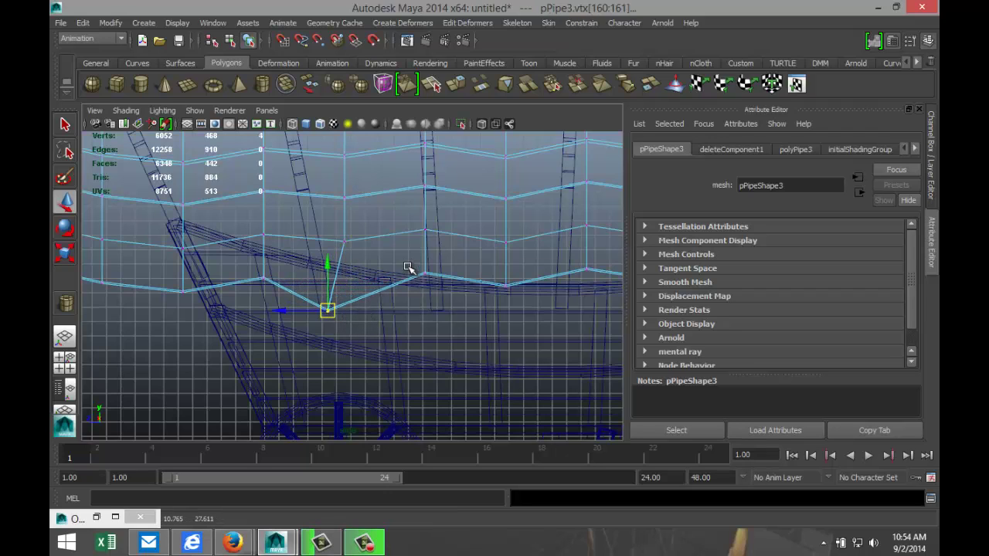
left_click_drag(454, 297, 438, 309)
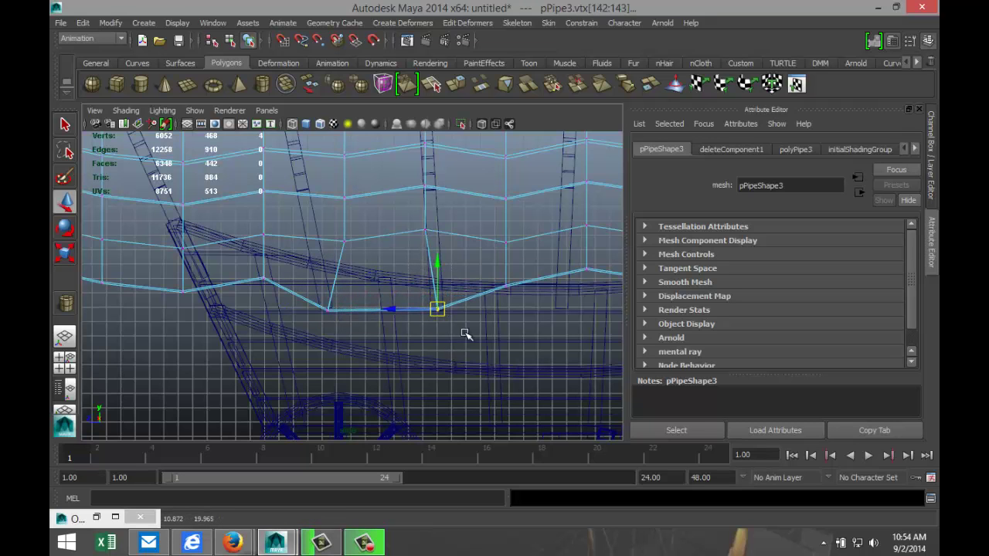
middle_click_drag(466, 334, 294, 329, "alt")
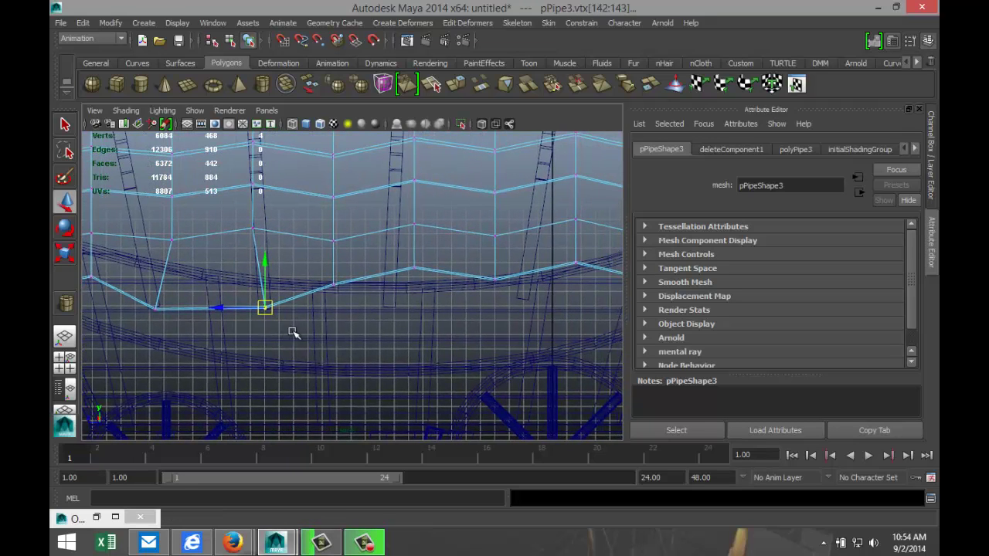
left_click(415, 269)
left_click_drag(415, 269, 393, 306)
Readjust the lower-edge vertices near the +Z end around the second hoop's lower end and bring the third column's vertex to the wagon's upper rail.
scroll(341, 320, "down", 5)
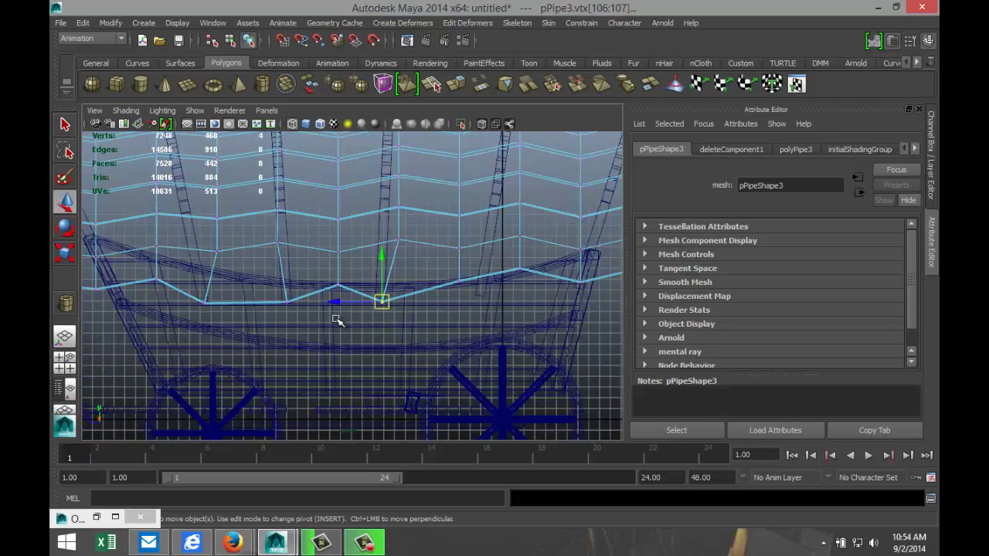
scroll(338, 319, "up", 2)
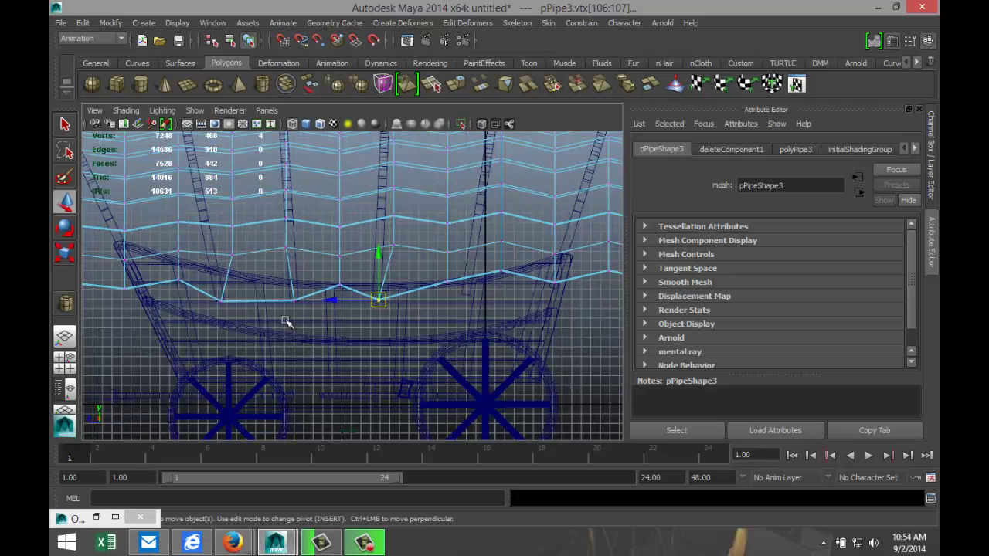
middle_click_drag(271, 330, 342, 327, "alt")
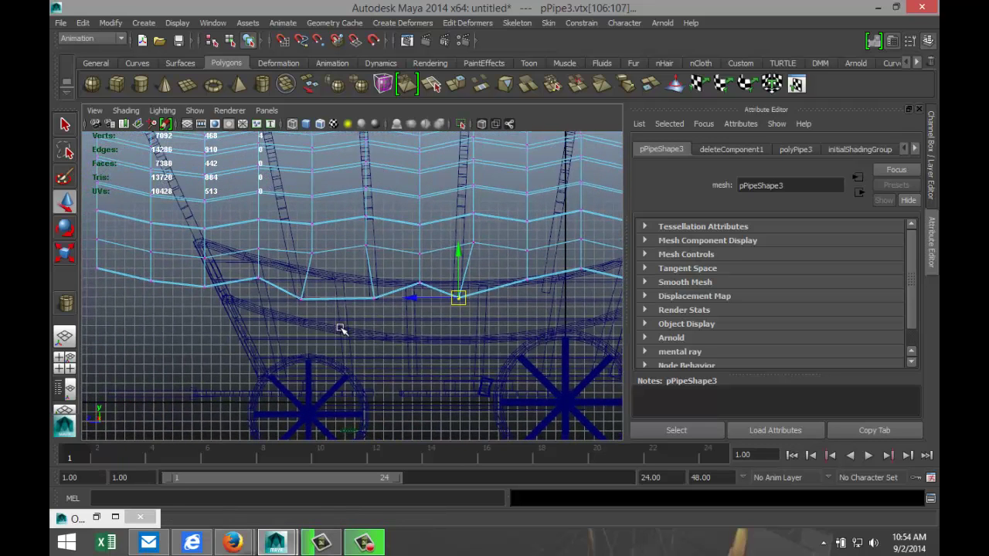
left_click(304, 299)
left_click_drag(305, 298, 214, 279)
left_click(261, 278)
left_click(213, 287)
Move a lower-edge vertex down onto the fifth hoop's lower end and shift the next one towards the -Z end slightly down along the rail.
left_click_drag(392, 332, 168, 336, "alt")
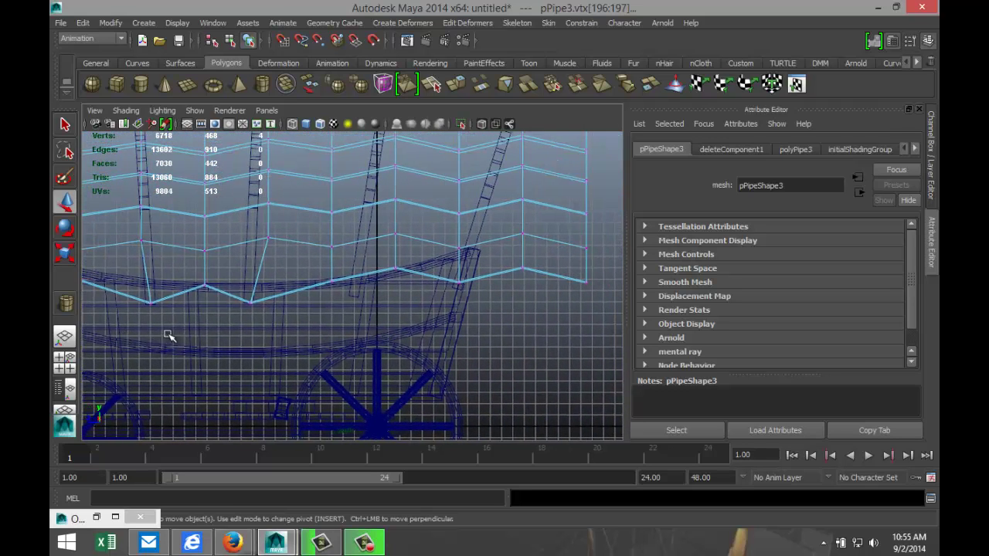
left_click(332, 283)
mouse_move(343, 283)
left_mouse_down()
mouse_move(331, 283)
mouse_move(351, 295)
left_mouse_up()
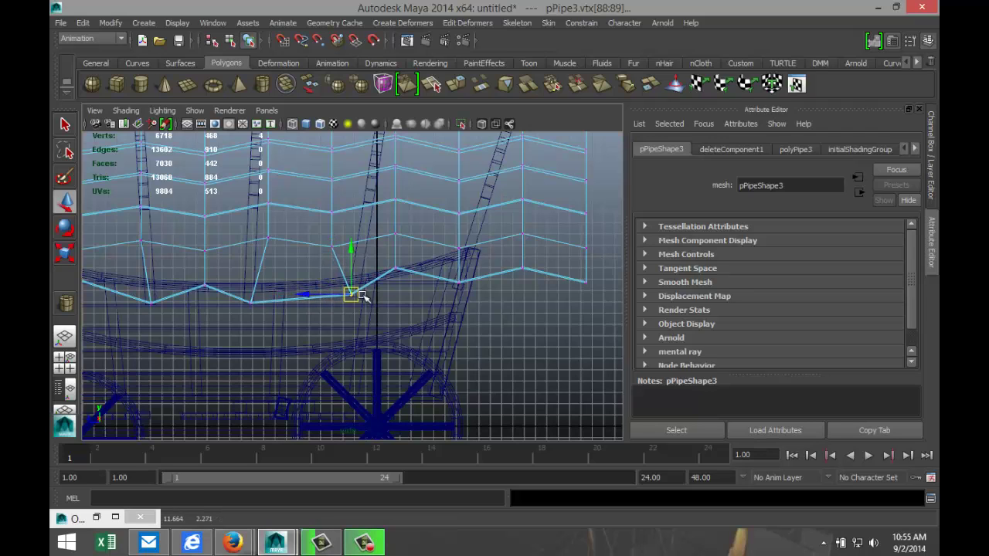
left_click(392, 265)
left_click_drag(392, 267, 400, 274)
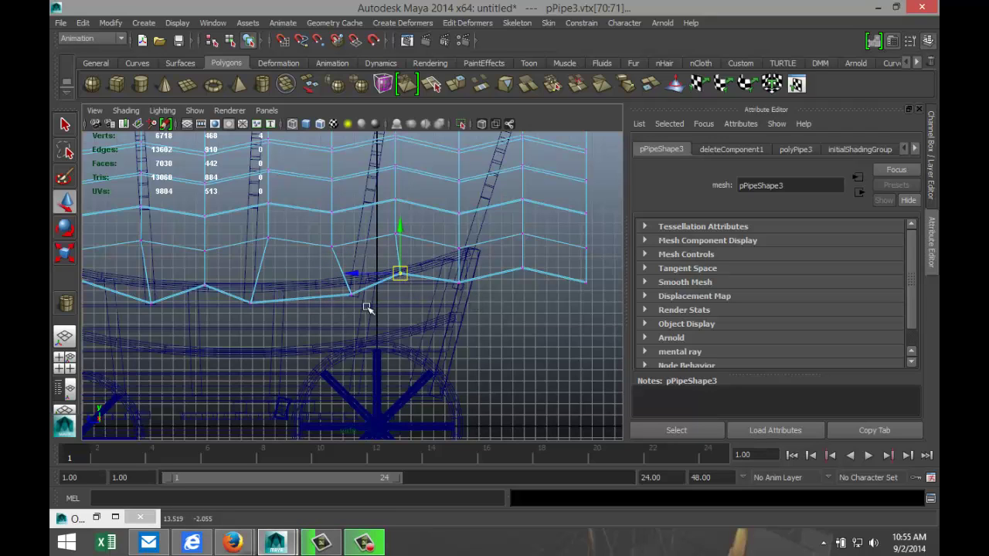
Lower the full vertex column at the cover's +Z end slightly and pull it inward close to the first hoop.
scroll(367, 308, "down", 5)
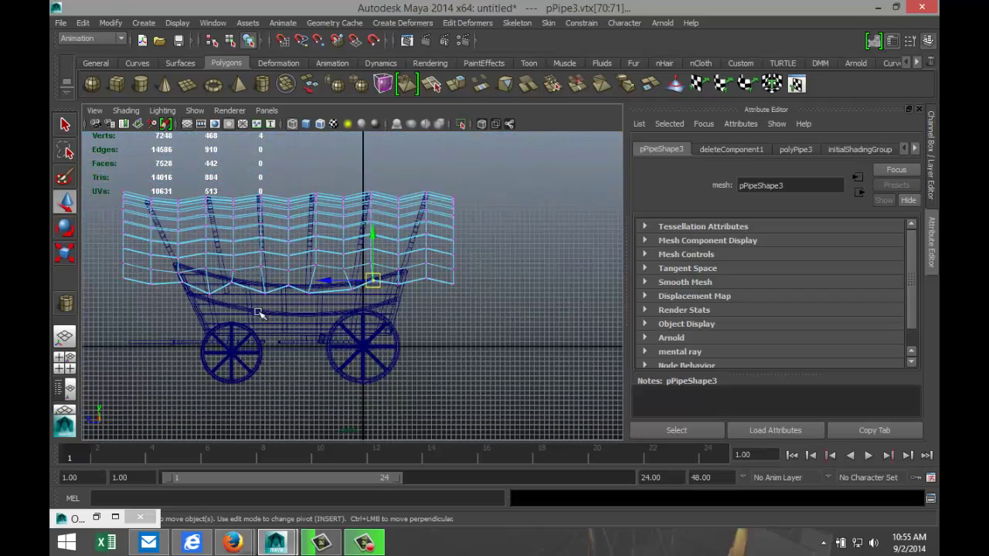
middle_click_drag(207, 320, 371, 374, "alt")
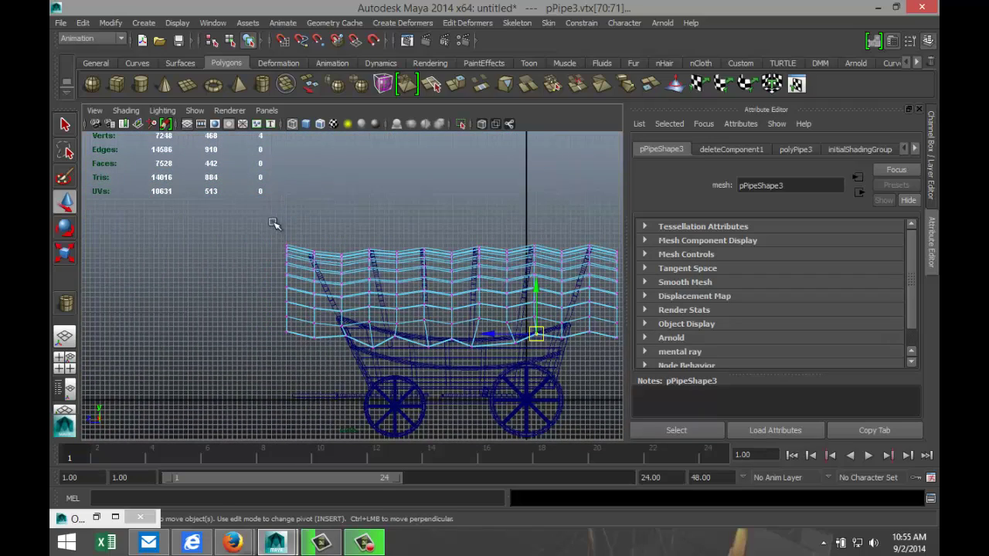
left_click_drag(275, 224, 293, 349)
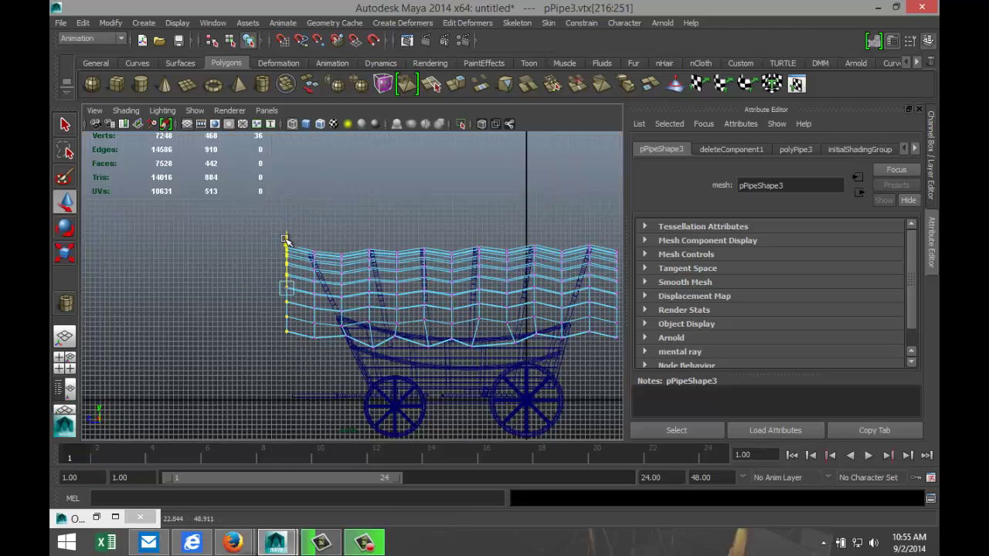
left_click_drag(284, 239, 286, 261)
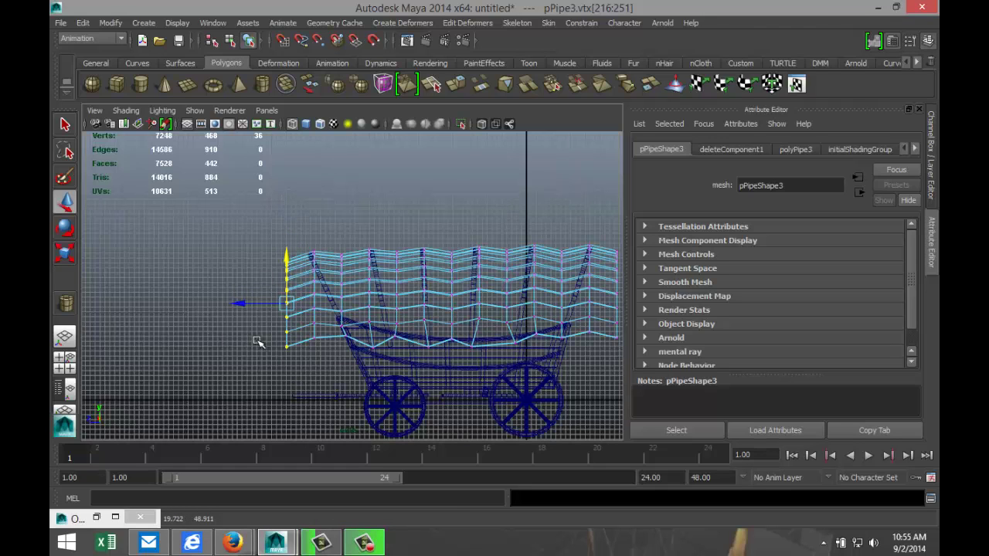
scroll(256, 345, "up", 3)
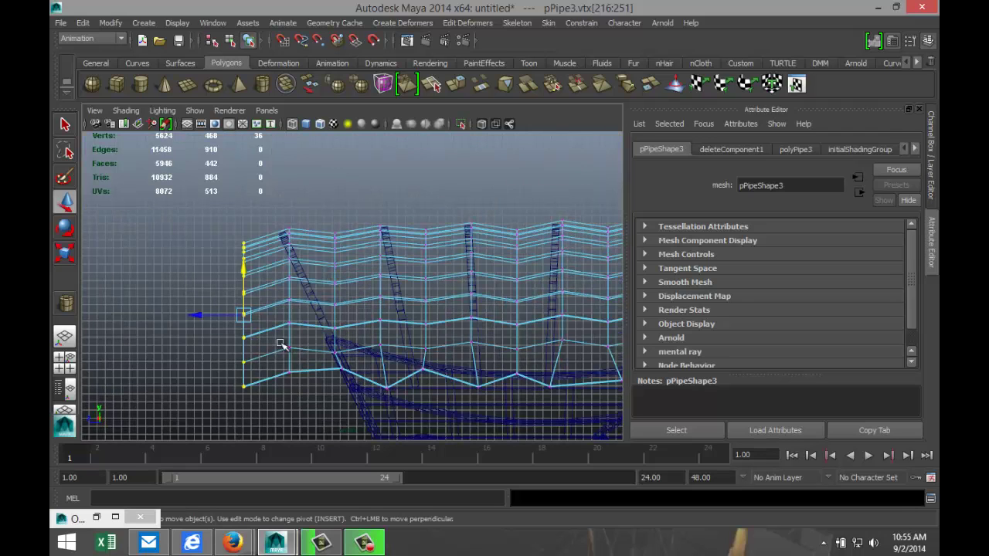
left_click_drag(202, 316, 231, 317)
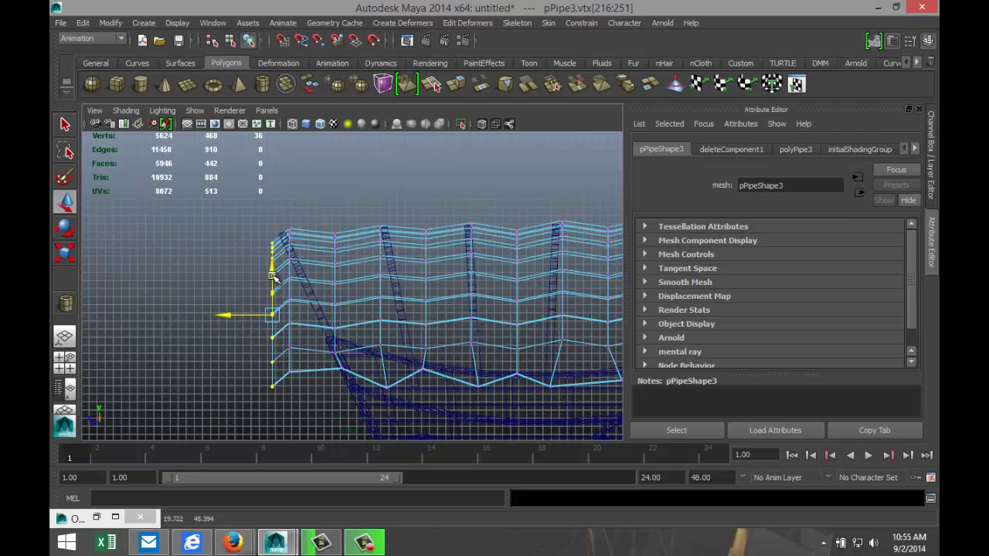
left_click_drag(274, 279, 274, 268)
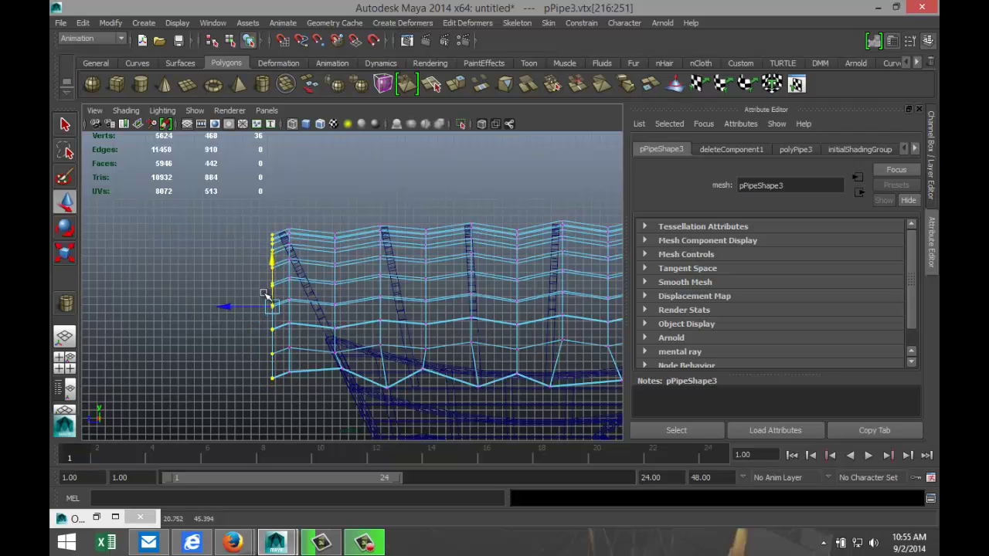
key("ctrl+z")
left_click(222, 257)
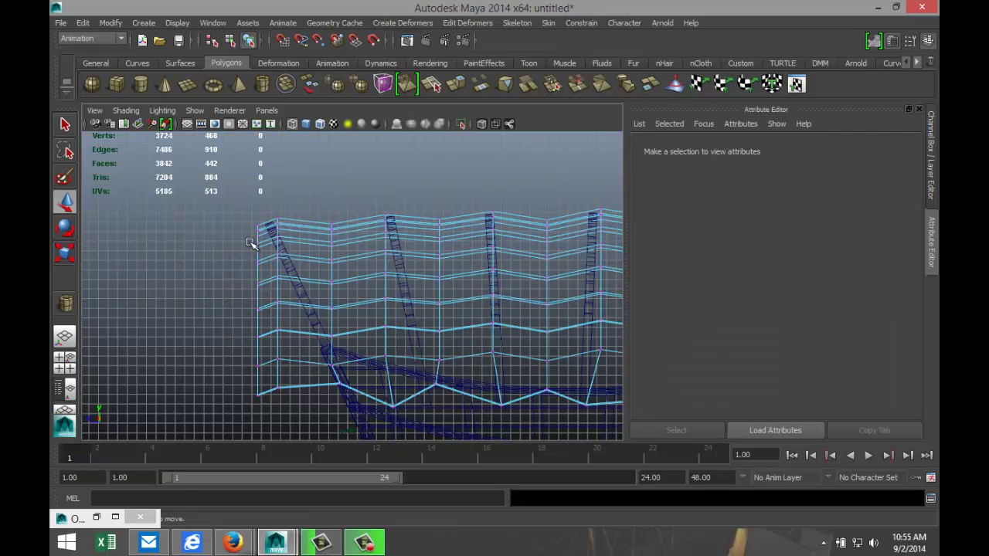
Pull the +Z end column's vertices below the crown further inward in two moves, leaving the topmost vertices forward.
left_click_drag(254, 230, 265, 419)
left_click_drag(224, 314, 230, 317)
left_click(223, 272)
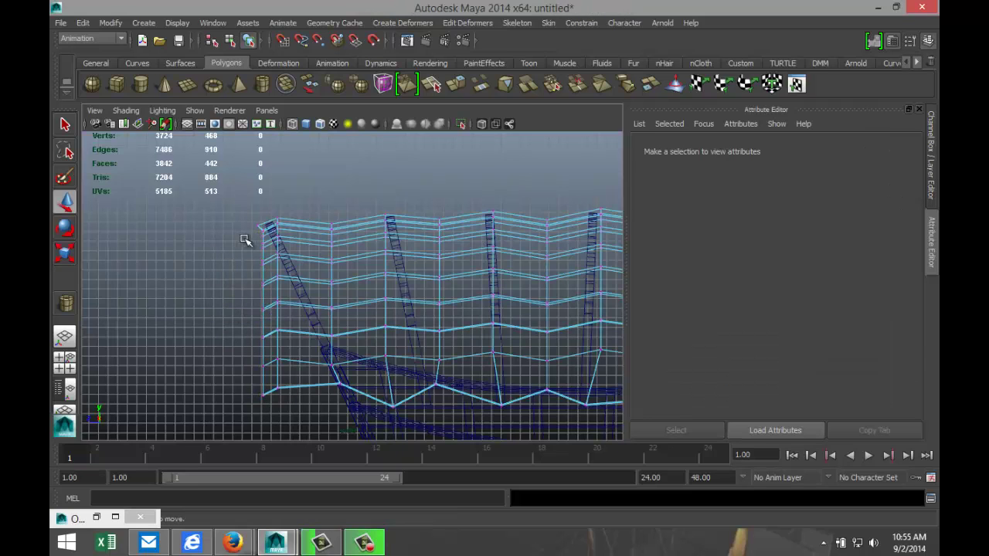
left_click_drag(266, 351, 274, 394)
left_click_drag(239, 321, 244, 321)
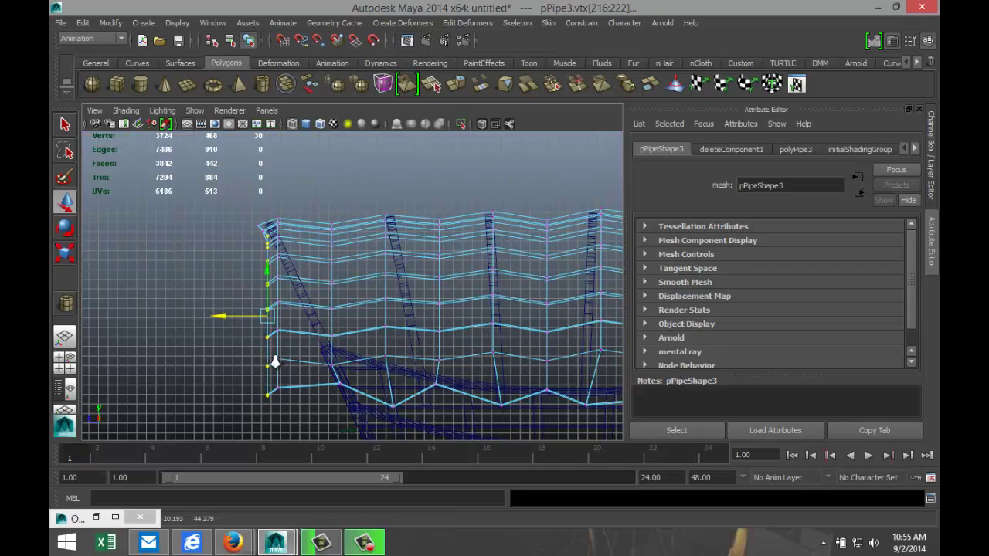
Move the topmost vertices of the +Z end column inward so they sit just outside the first hoop's top.
scroll(278, 356, "up", 5)
left_click_drag(310, 306, 330, 346, "alt")
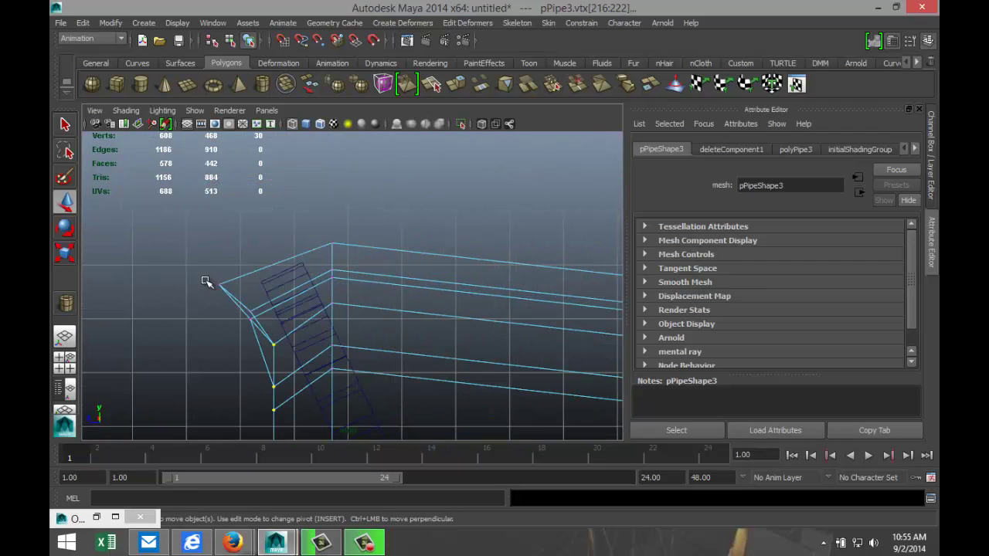
left_click_drag(248, 318, 162, 229)
left_click_drag(217, 283, 257, 317)
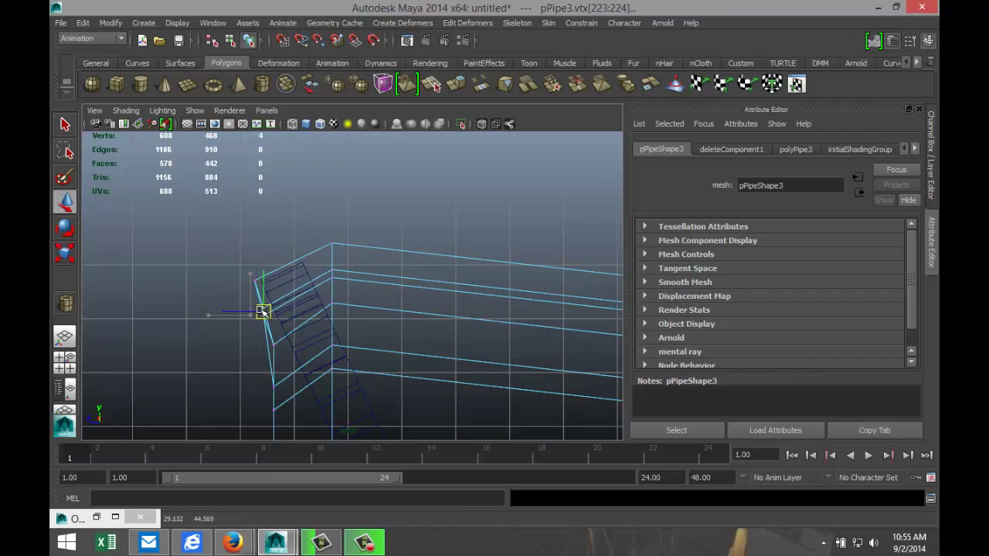
Move the next two vertex pairs down the +Z end column inward and slightly up to follow the first hoop's slope.
middle_click_drag(245, 360, 241, 280, "alt")
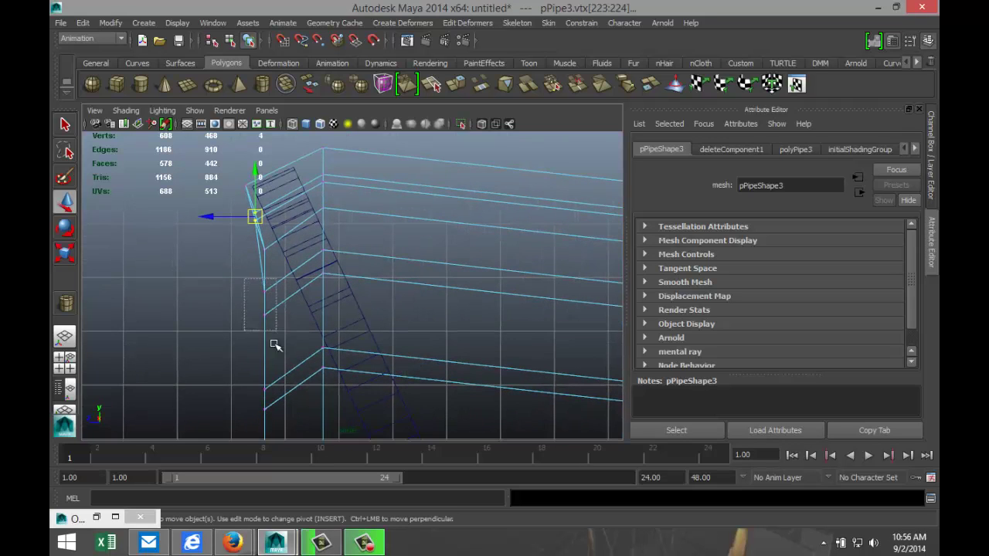
left_click_drag(272, 341, 272, 340)
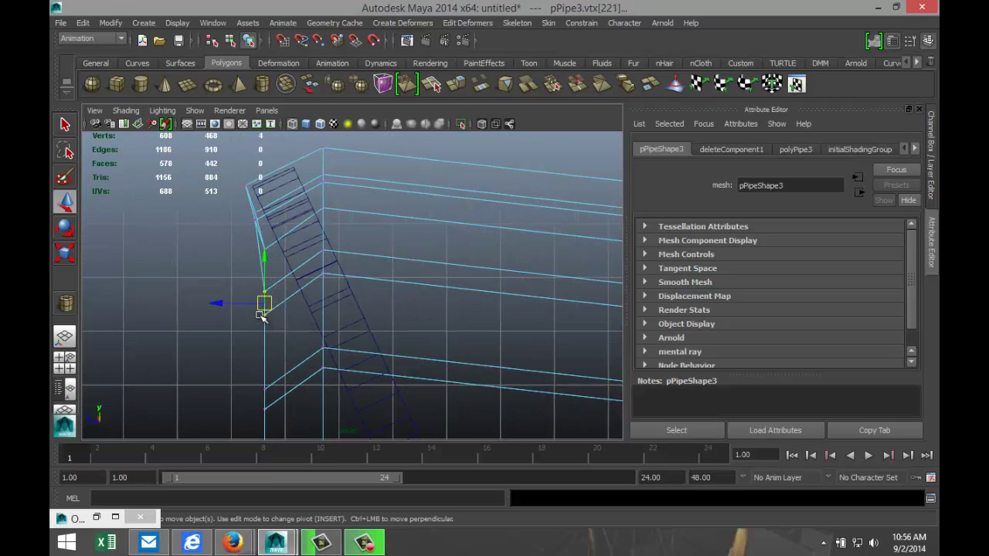
left_click_drag(265, 300, 288, 292)
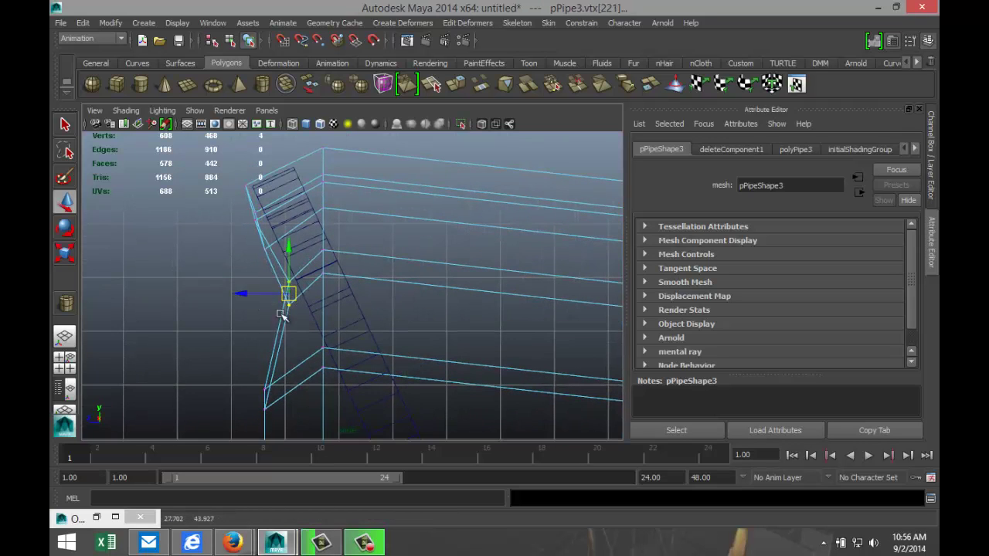
left_click_drag(244, 376, 287, 430)
left_click_drag(266, 398, 316, 386)
Shift the next lower vertex pairs of the first two +Z end columns together inward to the slanted first hoop.
middle_click_drag(256, 384, 259, 232, "alt")
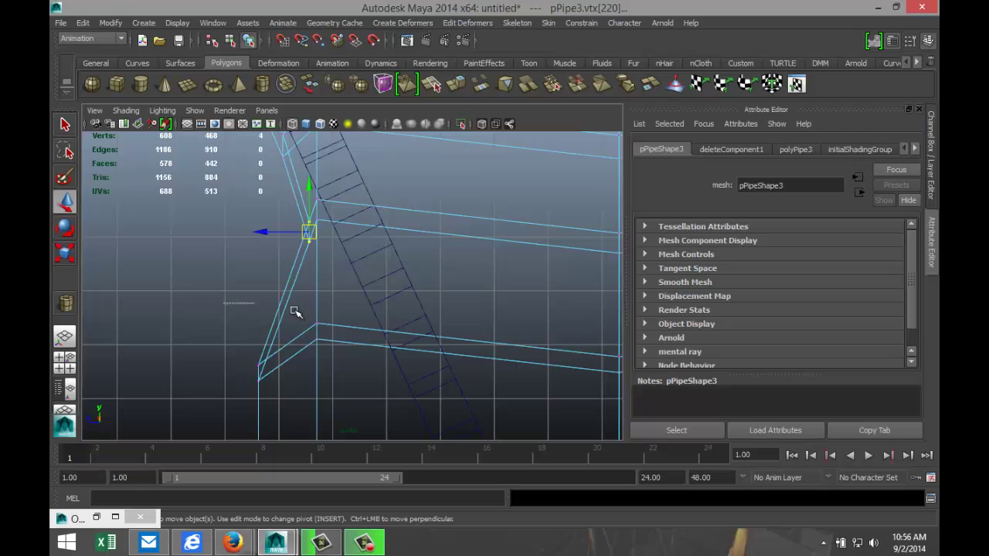
left_click_drag(295, 312, 350, 422)
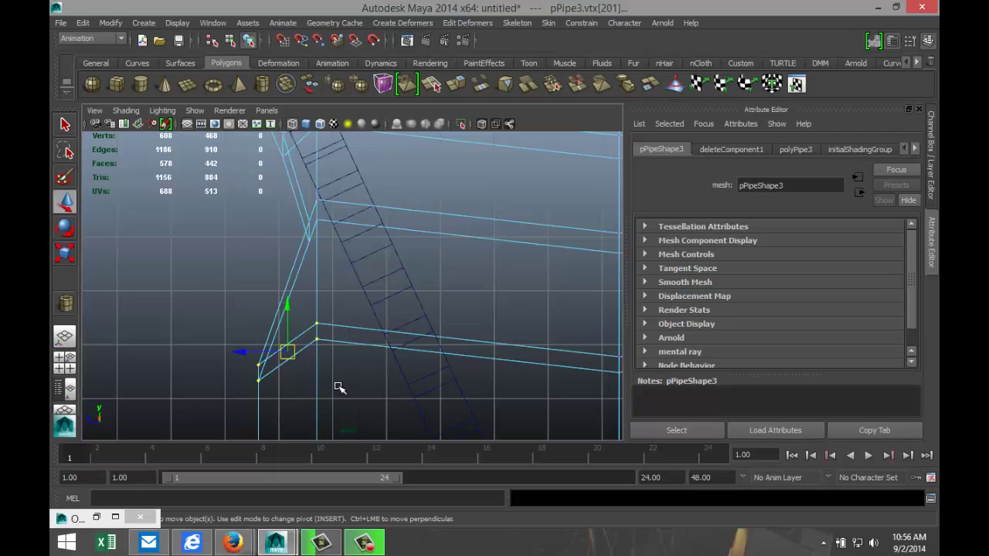
left_click_drag(287, 350, 344, 344)
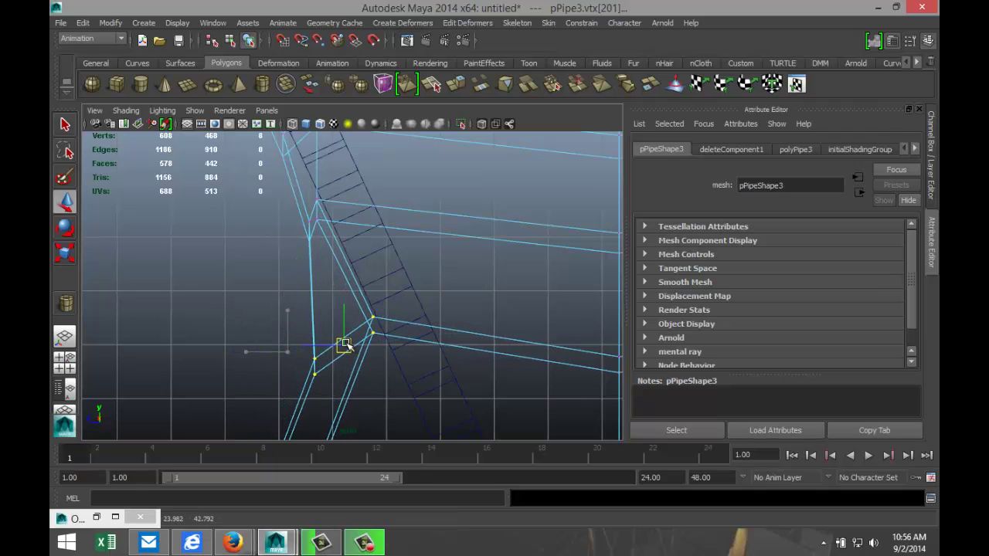
Tuck the +Z end column's outer vertices against the second column, then fit the next row down of both columns to the first hoop.
left_click_drag(268, 340, 343, 409)
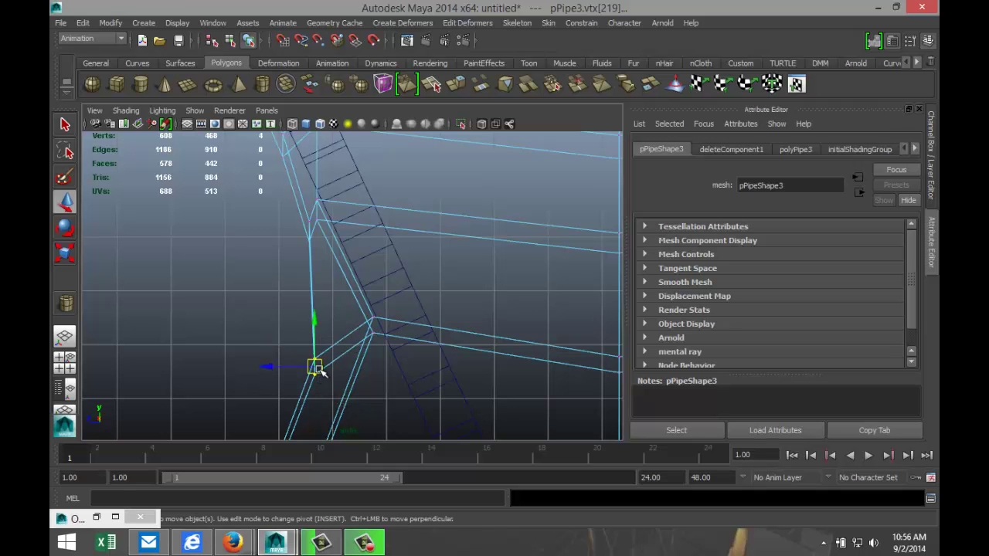
left_click_drag(315, 365, 364, 335)
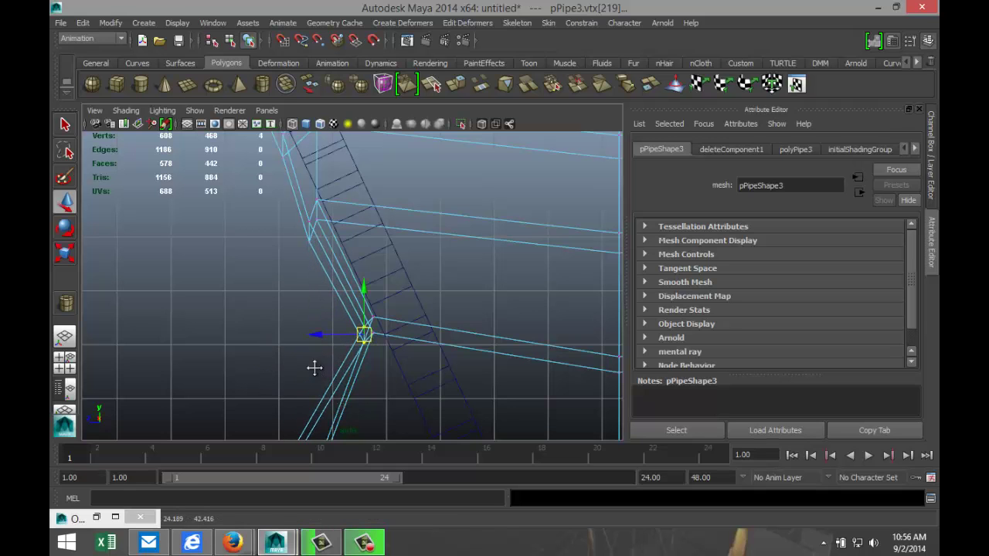
left_click_drag(314, 367, 301, 280, "alt")
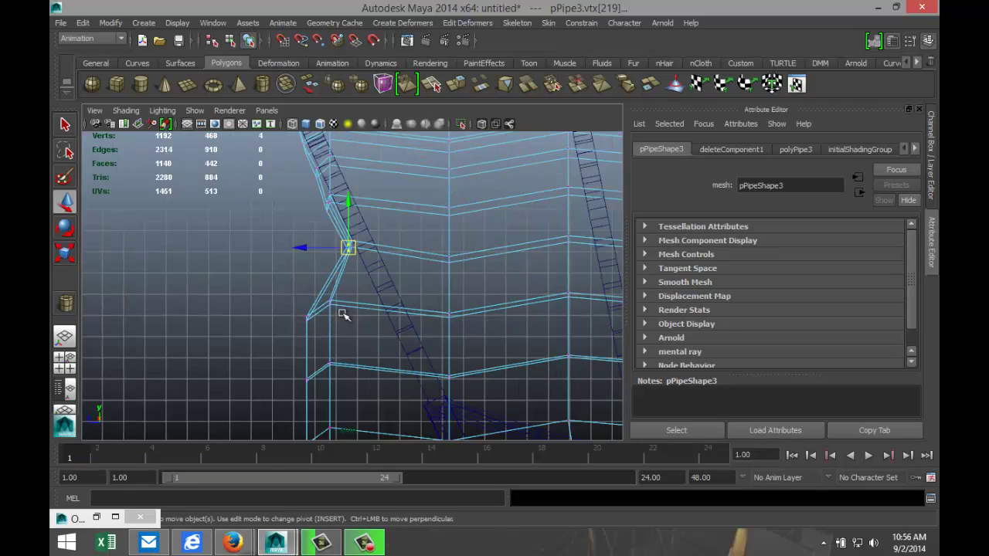
left_click_drag(357, 338, 364, 304)
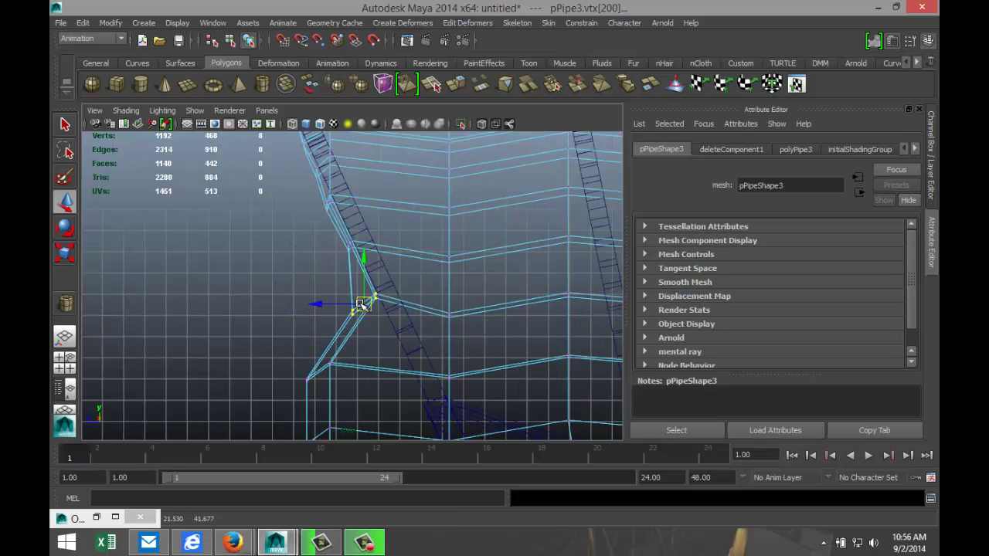
left_click(323, 295)
left_click_drag(360, 331, 368, 303)
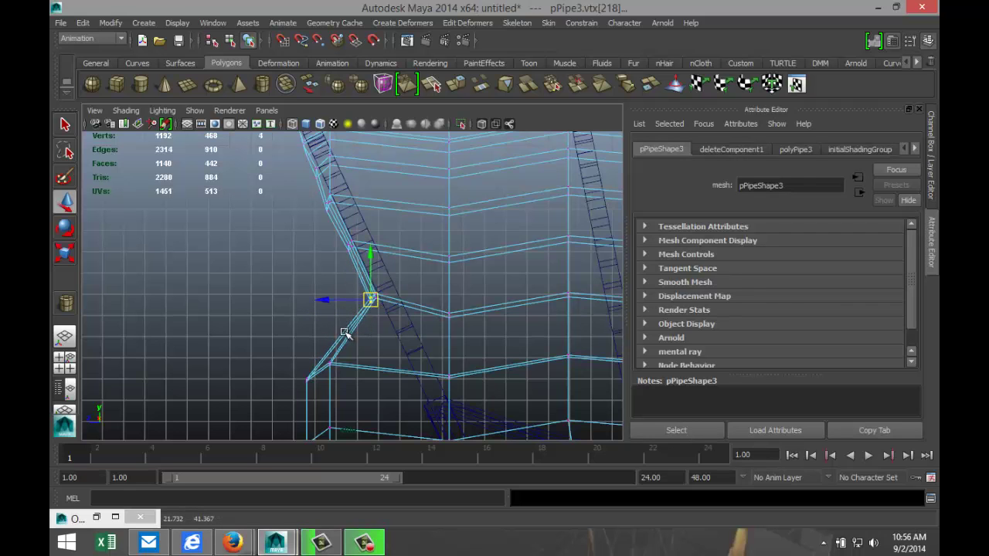
Move the following lower vertex row of the first two +Z end columns inward and slightly up to meet the first hoop.
middle_click_drag(345, 332, 315, 259, "alt")
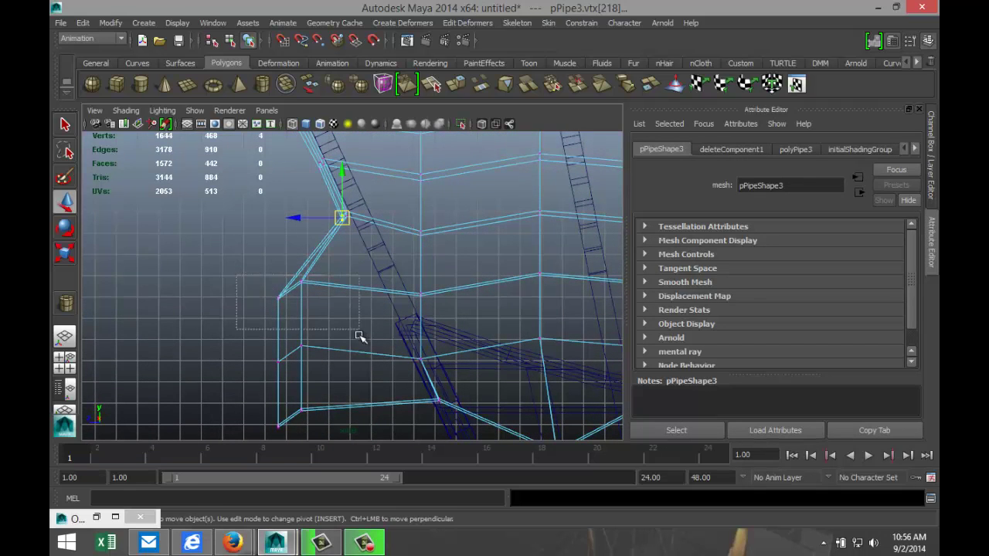
left_click(290, 288)
left_click_drag(292, 287, 366, 271)
left_click(301, 258)
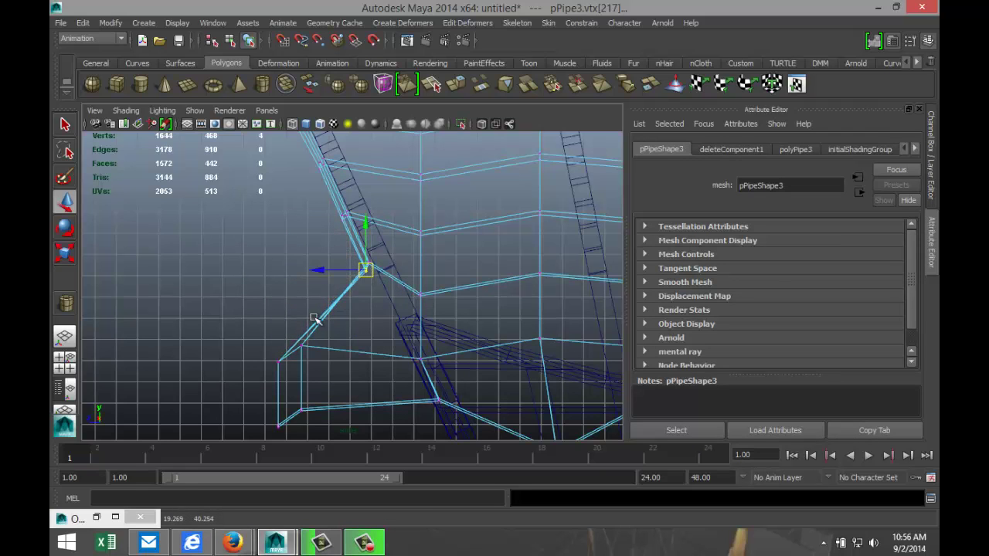
Move the bottom two vertex rows of the first two +Z end columns inward, then bring the outer column against the hoop.
left_click_drag(251, 350, 347, 454)
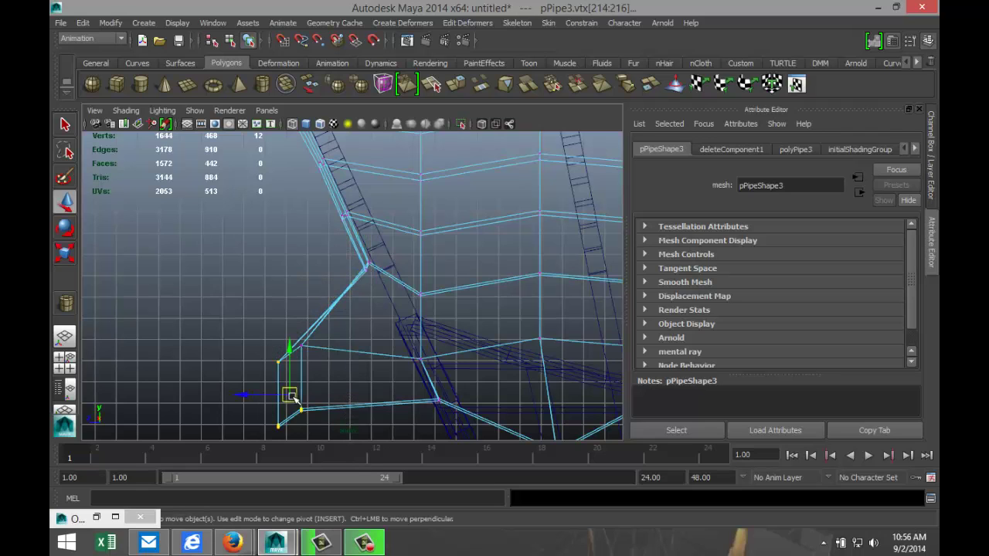
left_click_drag(288, 396, 373, 355)
left_click(299, 346, "shift")
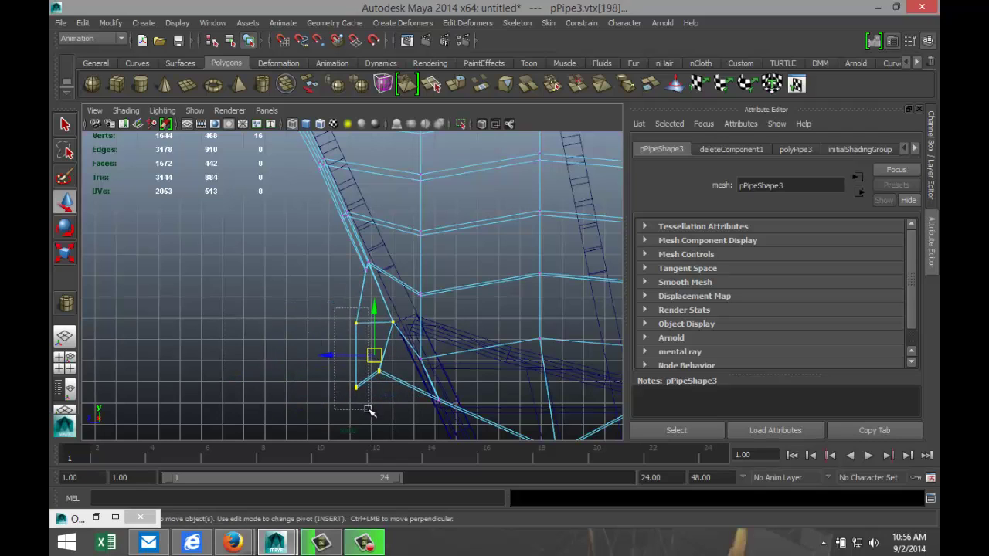
left_click_drag(370, 412, 370, 412)
left_click_drag(355, 354, 407, 361)
left_click(382, 369)
Move the entire outermost vertex column at the -Z end of the cover inward toward the last hoop.
scroll(405, 370, "down", 5)
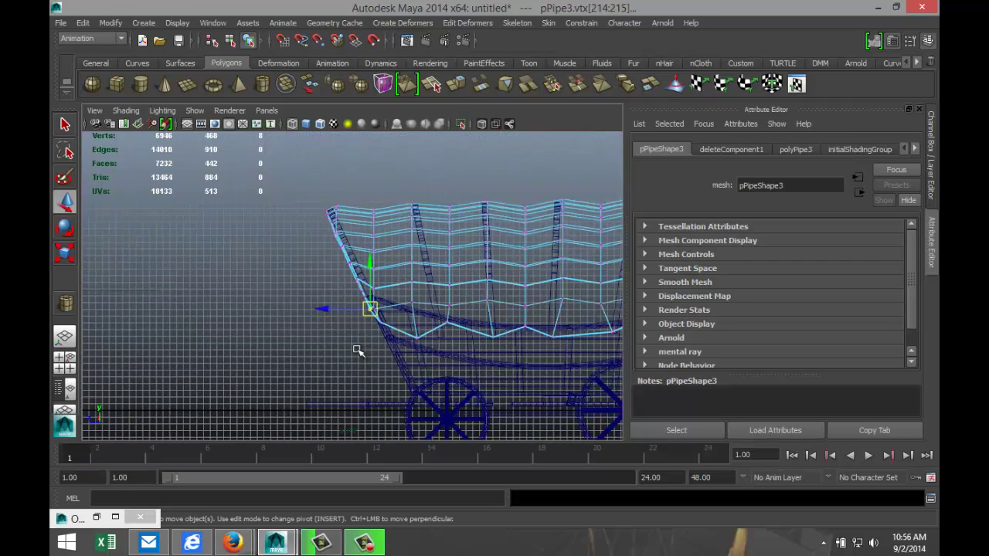
middle_click_drag(360, 335, 61, 333, "alt")
middle_click_drag(448, 343, 394, 355, "alt")
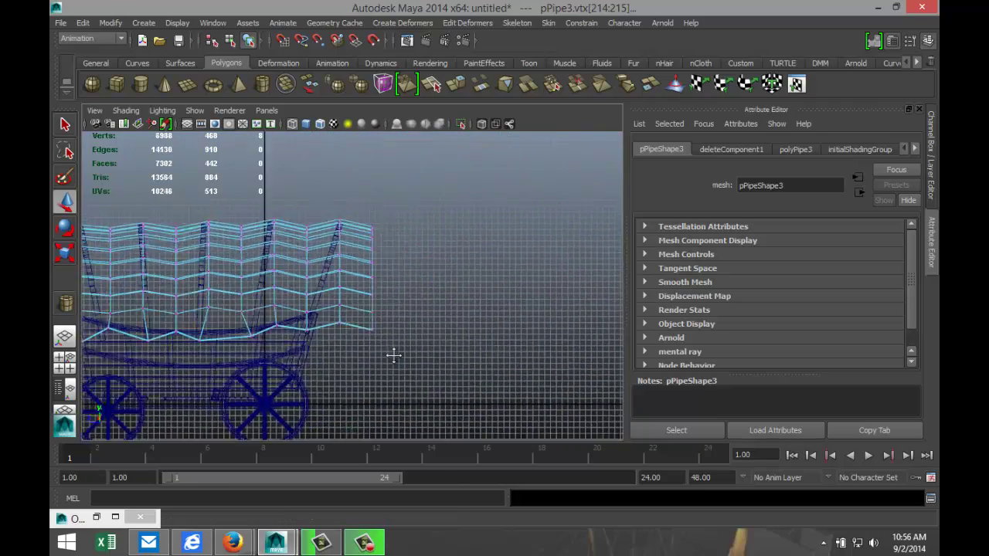
scroll(435, 333, "up", 8)
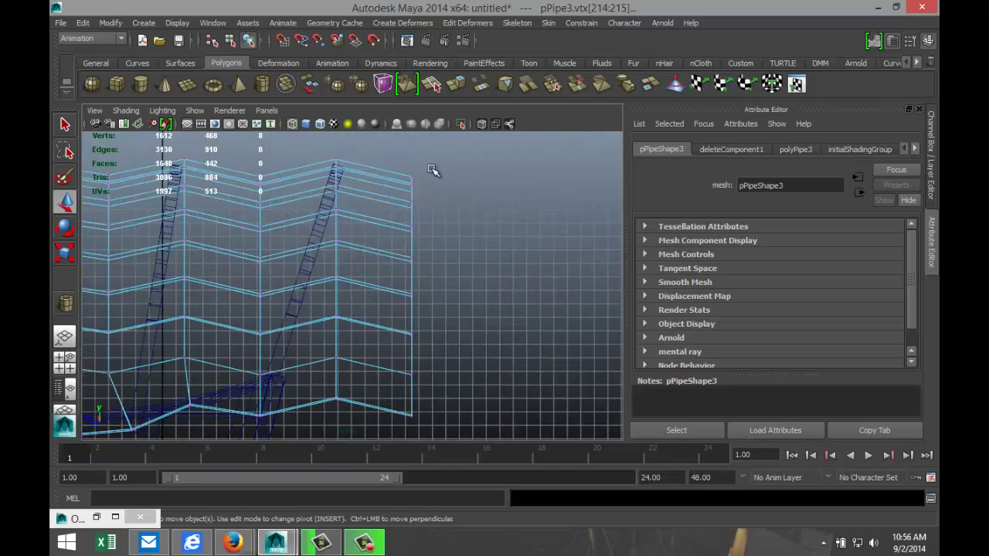
left_click_drag(430, 158, 381, 475)
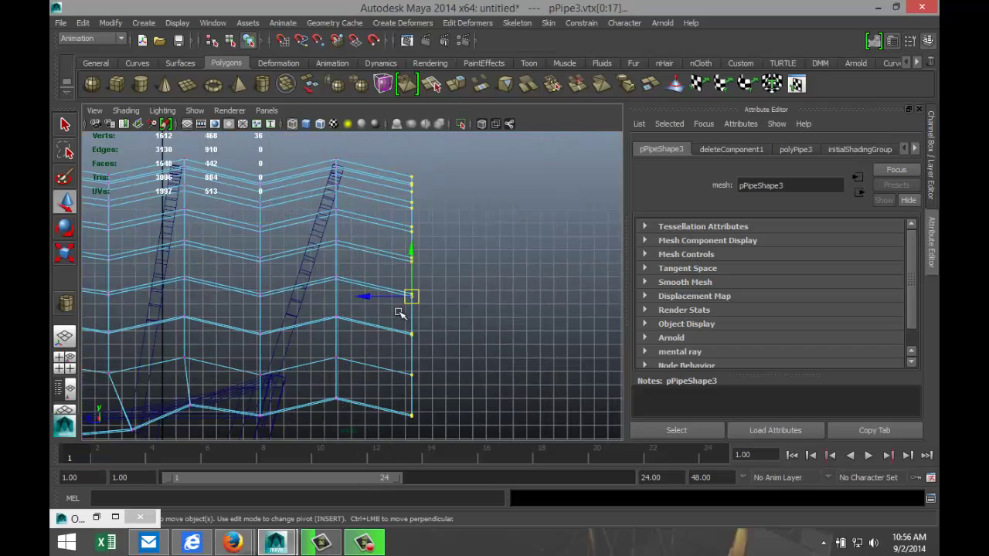
left_click_drag(411, 296, 354, 293)
Lower the crown vertices over the last hoop and move the -Z end column's upper vertices inward and up to its top.
scroll(402, 300, "up", 3)
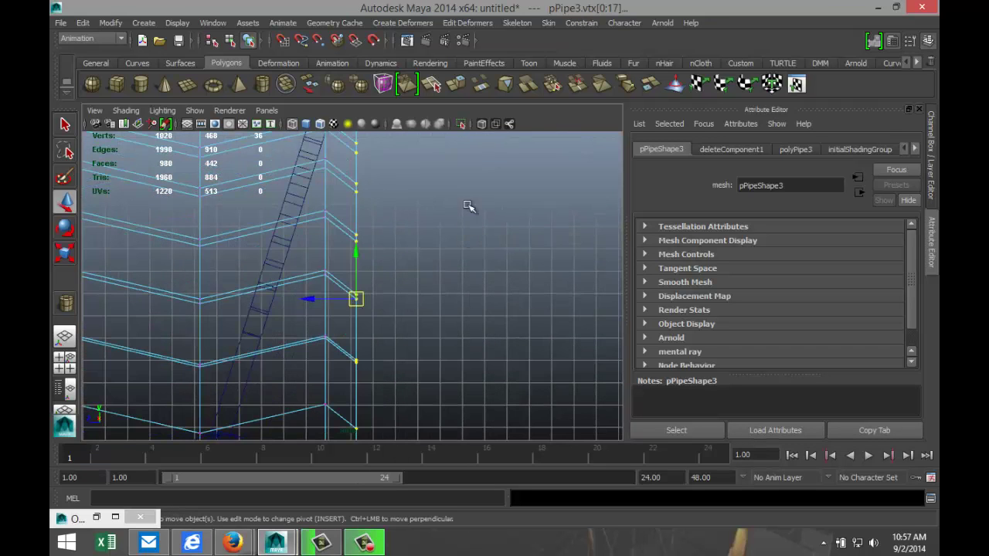
left_click_drag(468, 206, 296, 201, "alt")
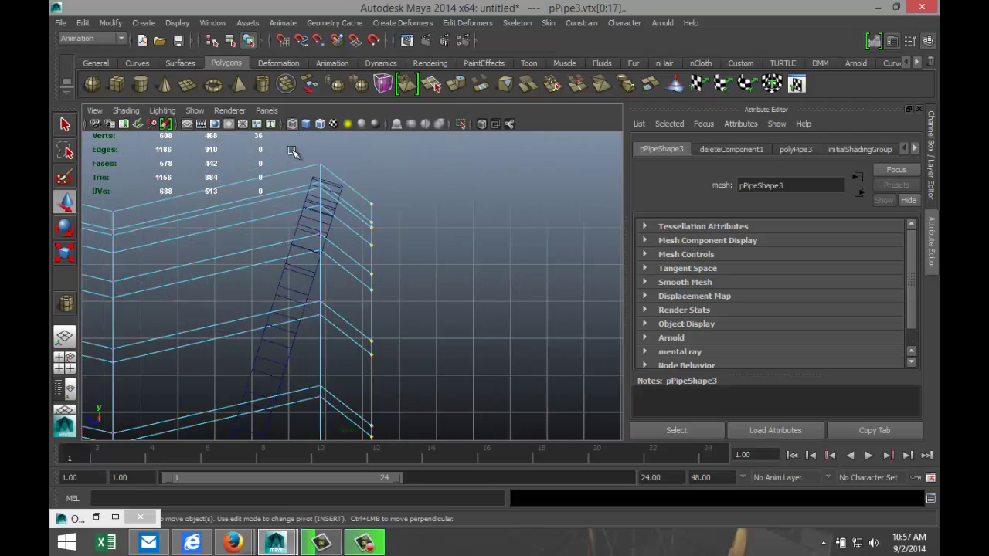
left_click_drag(292, 150, 322, 173)
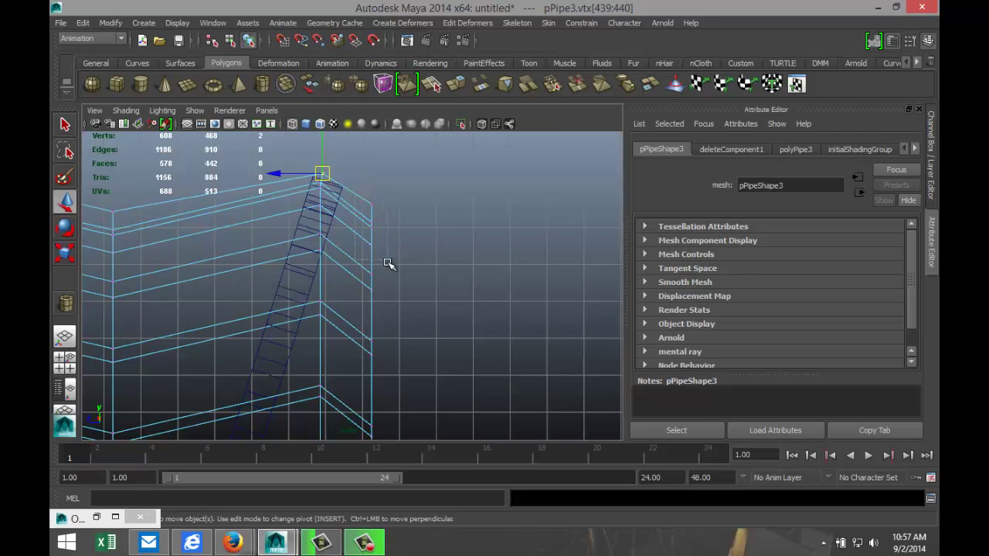
left_click_drag(389, 309, 366, 281)
left_click_drag(373, 245, 345, 227)
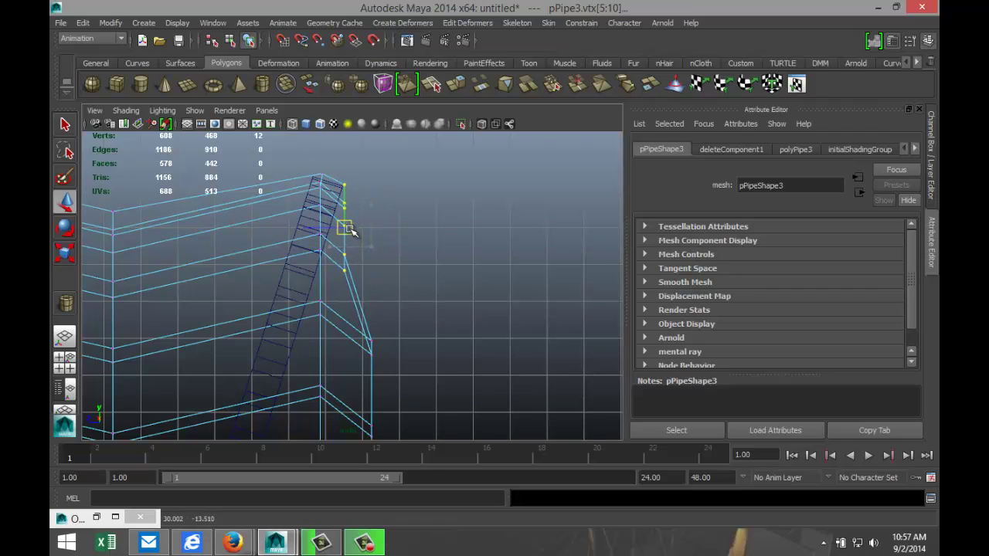
Shift progressively lower groups of the -Z end column's upper vertices inward so they follow the last hoop's slope.
left_click(338, 211)
left_click_drag(362, 282, 342, 232)
left_click(319, 219)
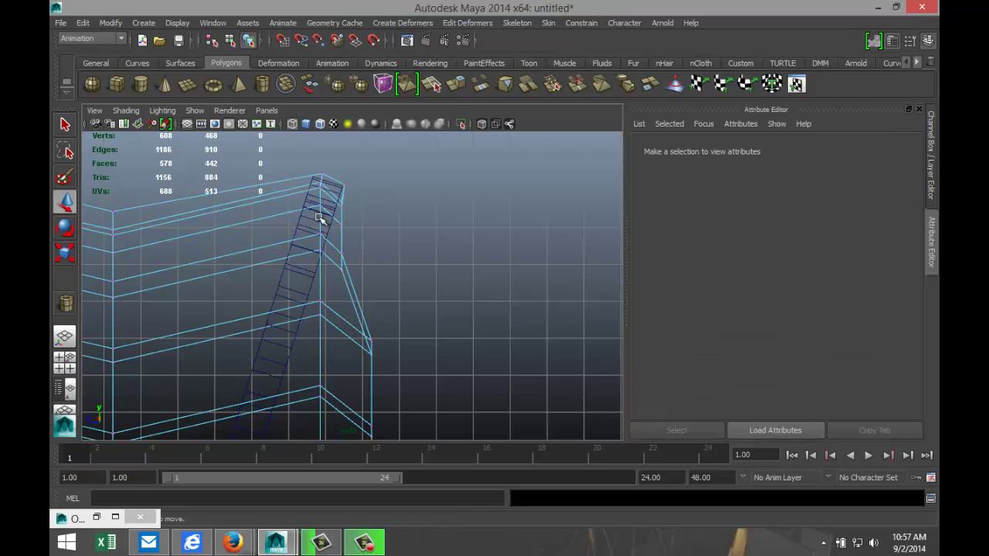
left_click_drag(358, 269, 342, 248)
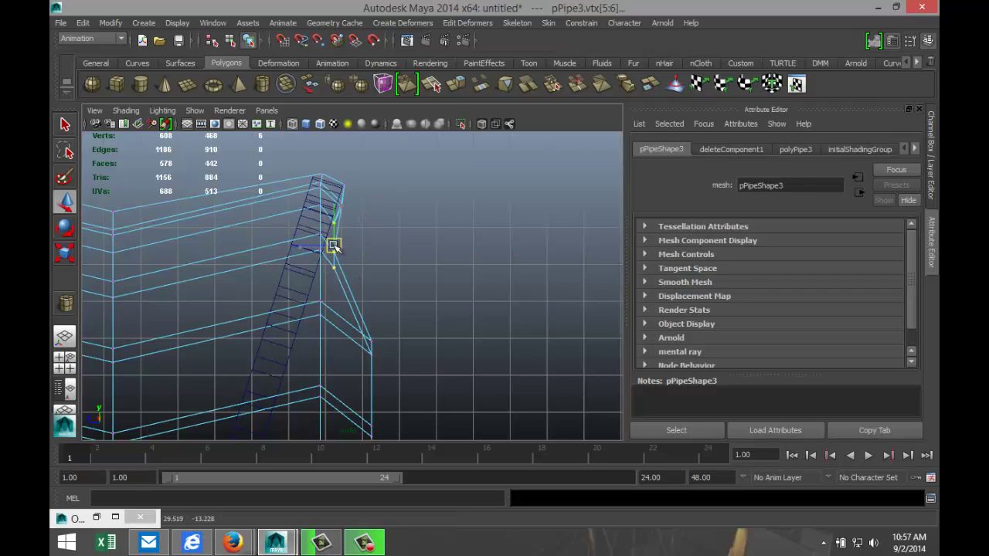
left_click(339, 258)
left_click_drag(355, 266, 331, 255)
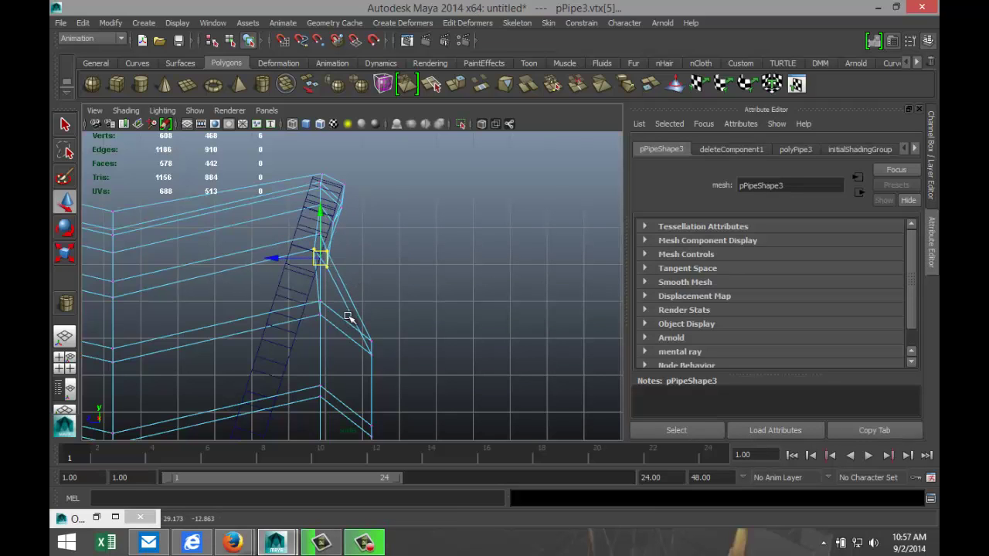
Bring the next two vertex rows down the last two -Z end columns in to the last hoop, closing up the outer vertices.
left_click_drag(289, 287, 405, 376)
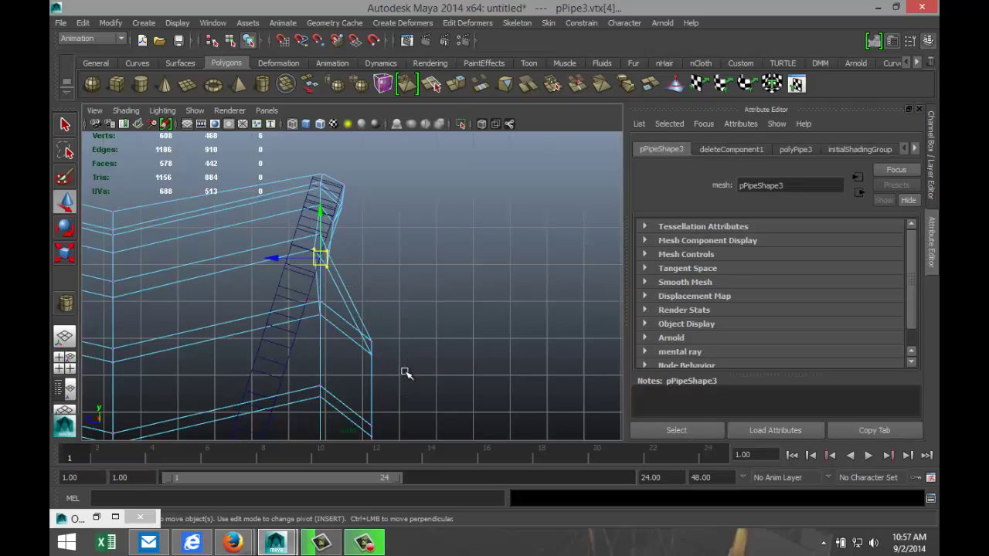
left_click_drag(349, 329, 341, 330)
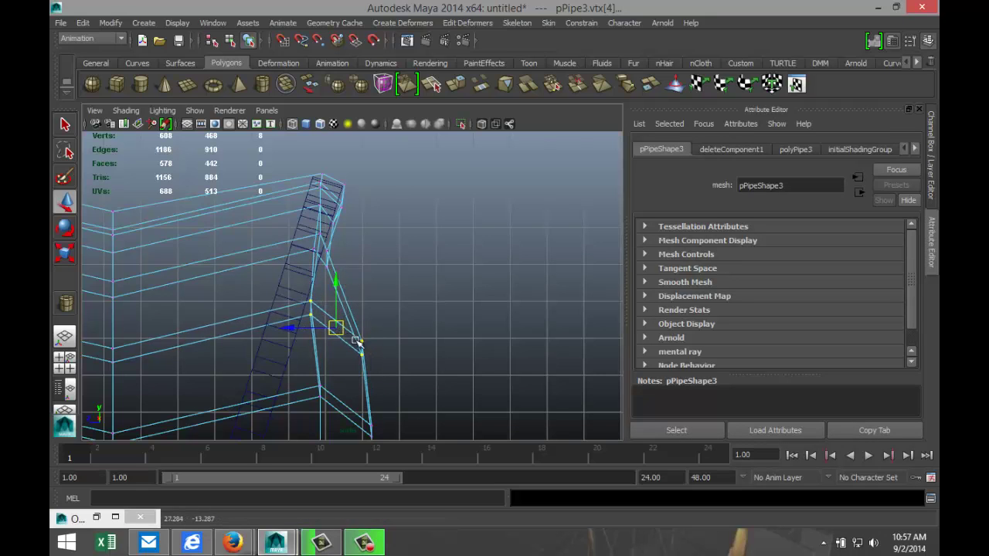
left_click(359, 323)
left_click_drag(384, 373, 306, 335)
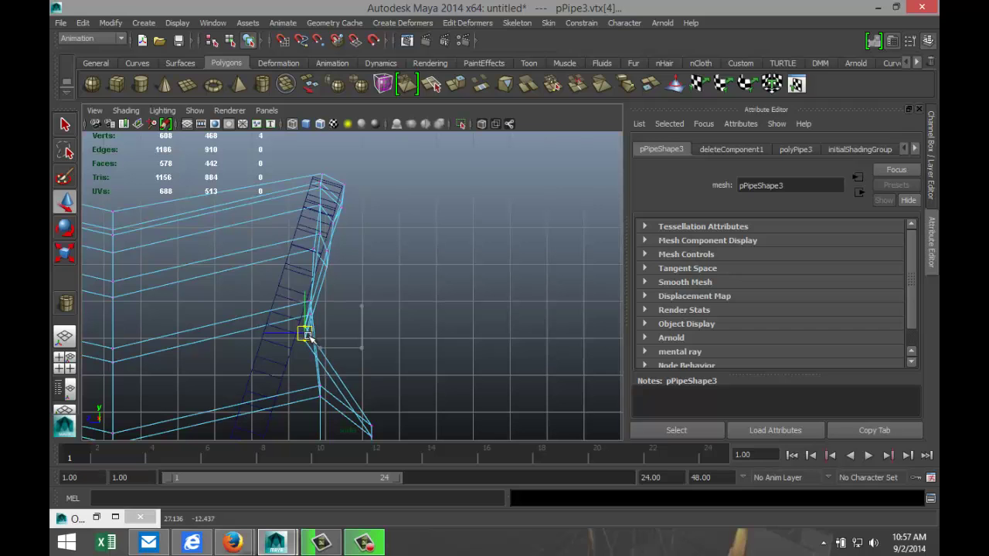
middle_click_drag(383, 375, 445, 305, "alt")
left_click_drag(377, 269, 490, 364)
left_click_drag(418, 308, 366, 285)
left_click(390, 301)
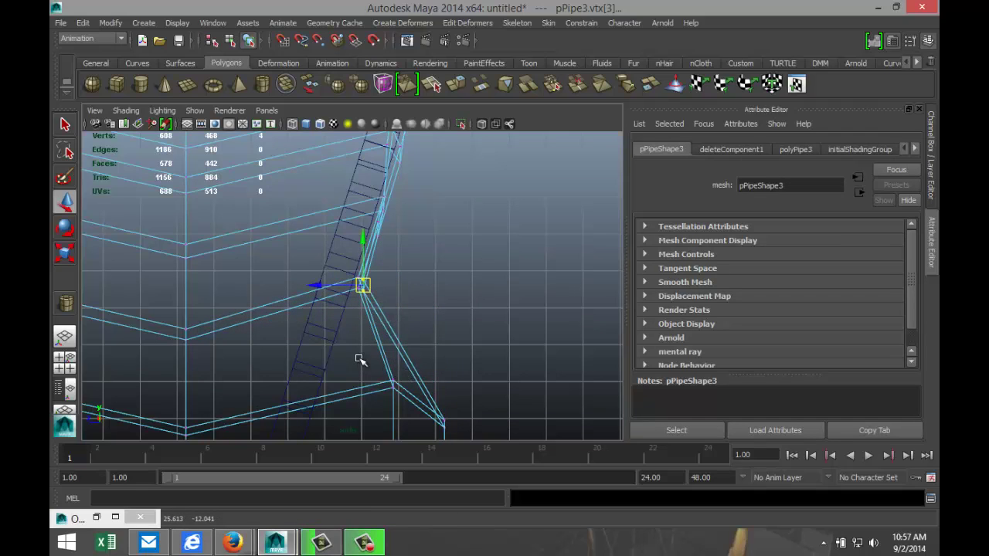
Move the next lower row of the two -Z end columns to the last hoop and tuck its outer vertices against the inner ones.
left_click_drag(360, 358, 470, 442)
left_click_drag(418, 404, 358, 383)
middle_click_drag(449, 375, 378, 284)
left_click(377, 292)
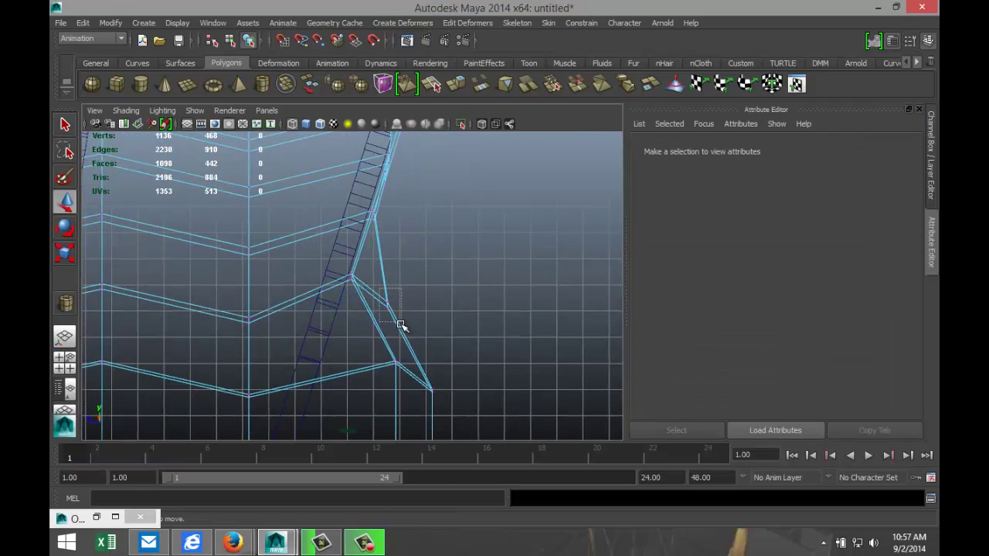
left_click_drag(400, 326, 399, 324)
middle_click_drag(386, 302, 359, 281)
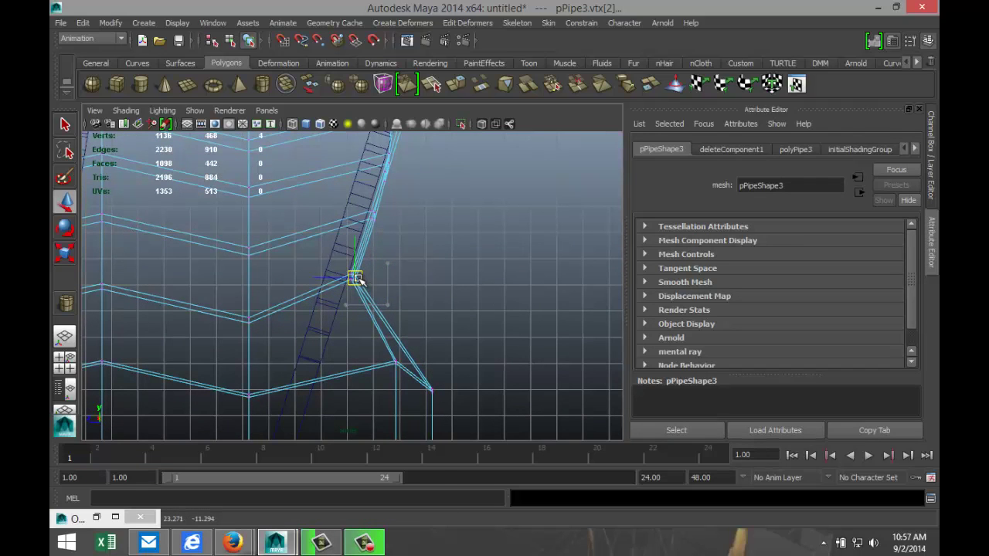
Fit the row just above the bottom two rows at the -Z end to the last hoop, pulling its outer vertices in.
left_click_drag(367, 351, 457, 401)
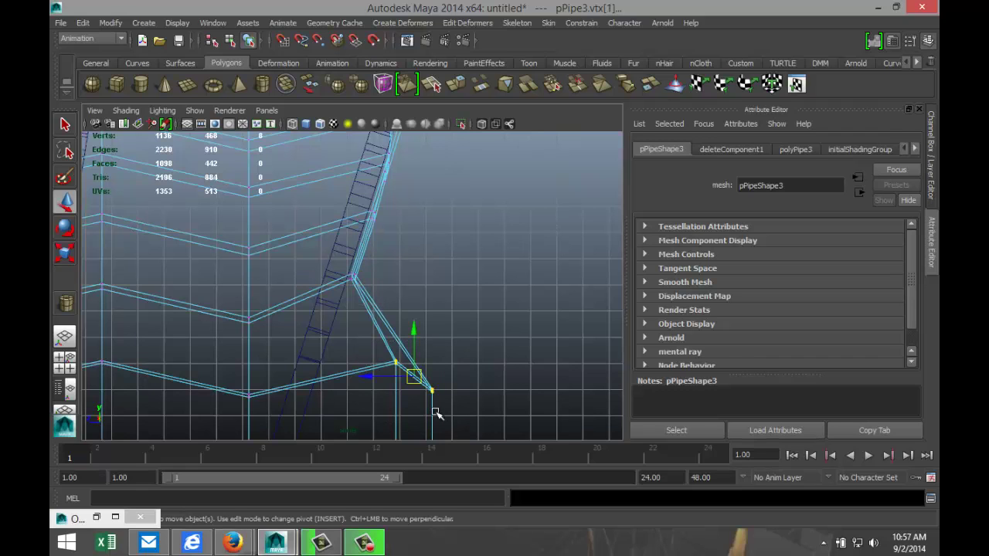
middle_click_drag(413, 376, 357, 352)
left_click(365, 357)
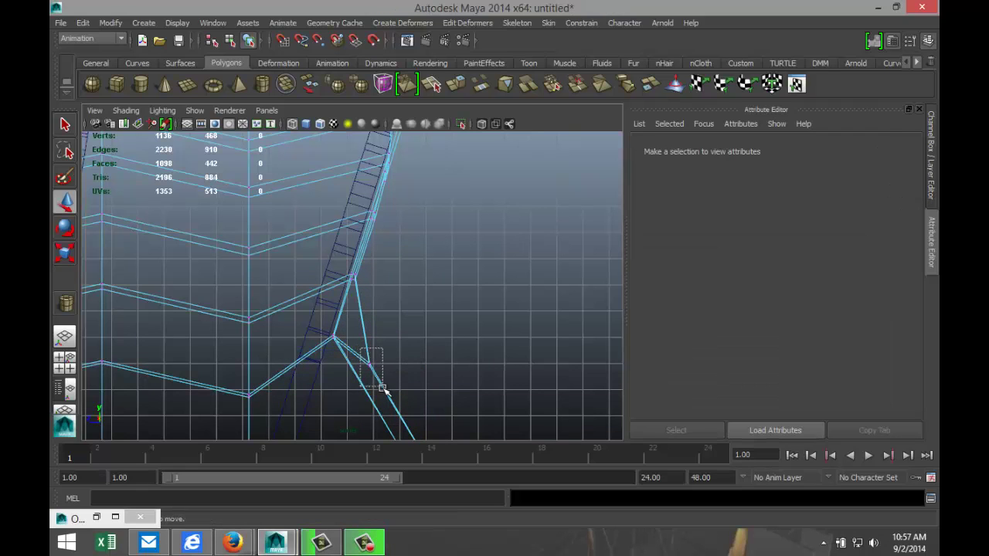
left_click_drag(384, 390, 383, 389)
middle_click_drag(371, 367, 342, 344)
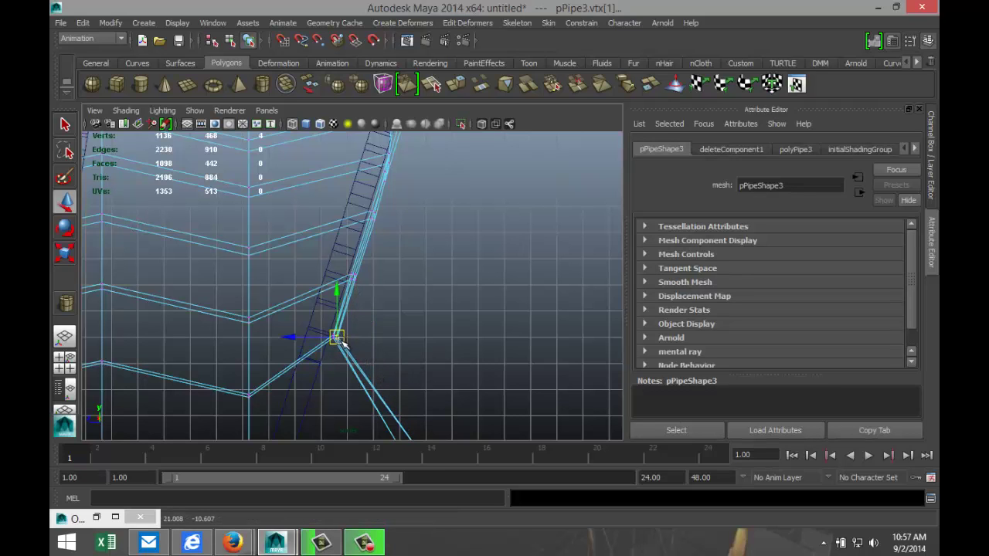
Move the bottom two vertex rows at the -Z end in to the last hoop and tuck their outer vertices against the inner ones.
middle_click_drag(404, 375, 446, 248, "alt")
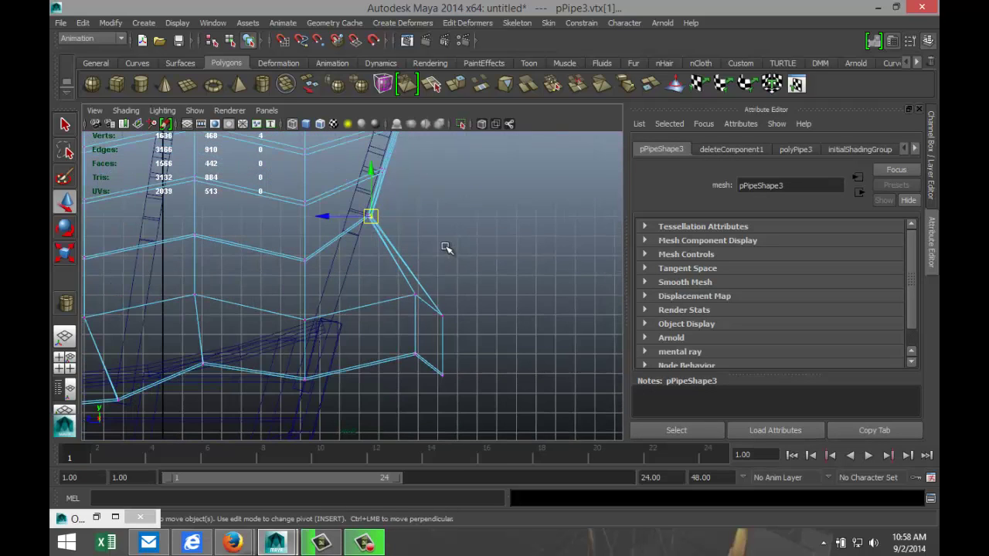
left_click_drag(402, 285, 498, 418)
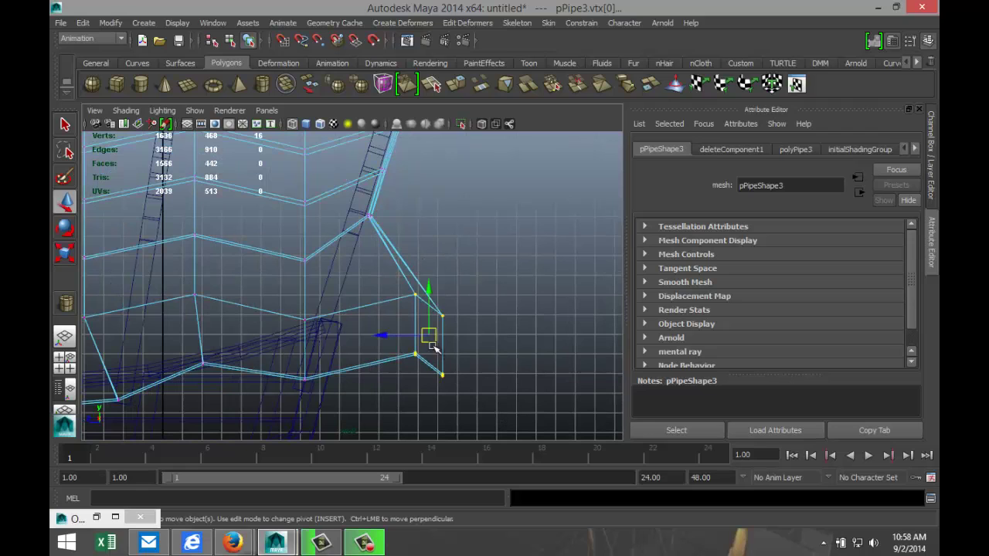
left_click_drag(428, 334, 366, 304)
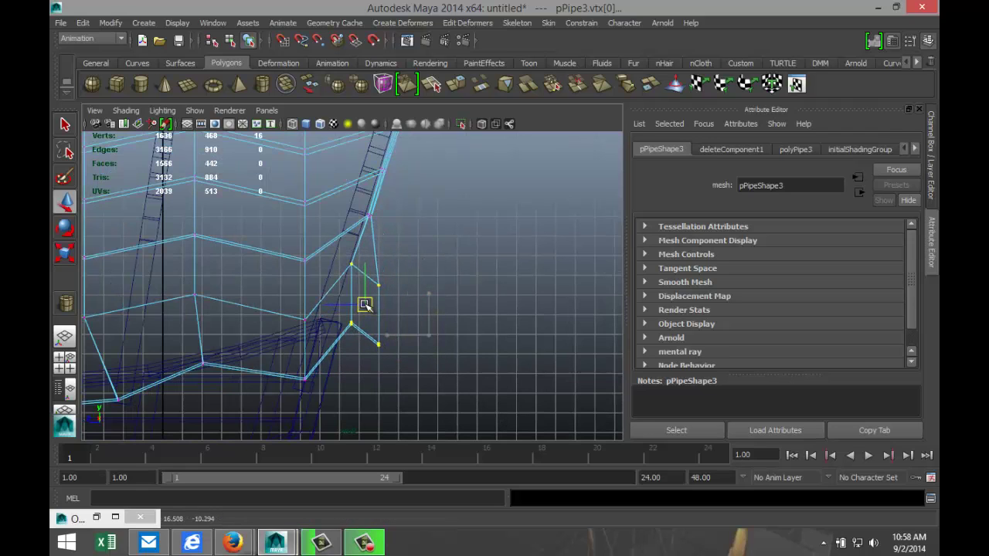
left_click(463, 283)
left_click_drag(404, 378, 404, 378)
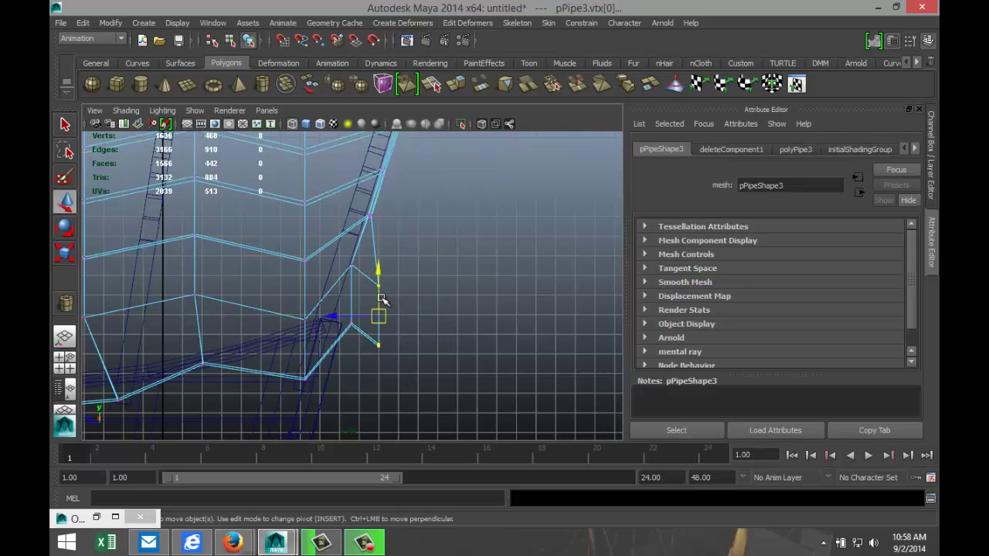
left_click_drag(379, 315, 374, 310)
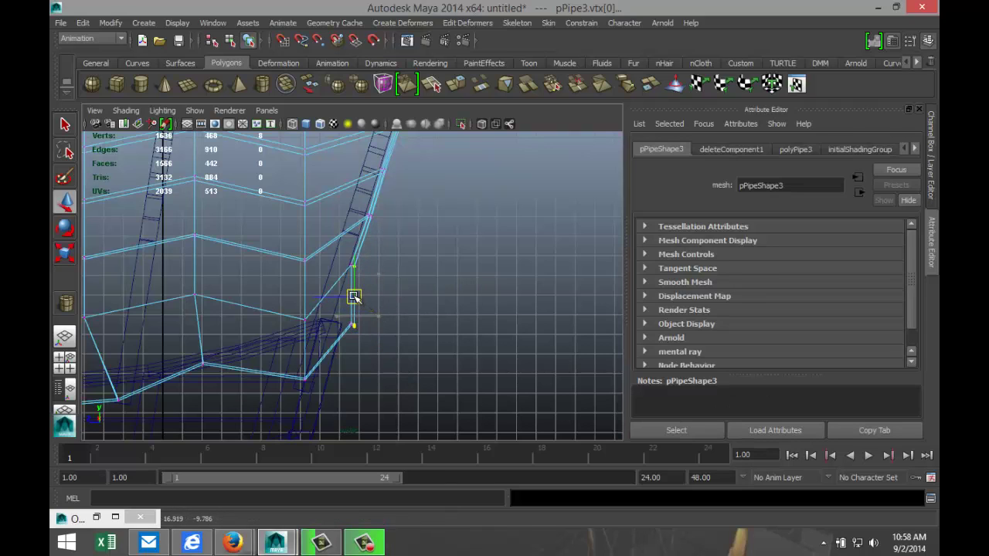
left_click(339, 319)
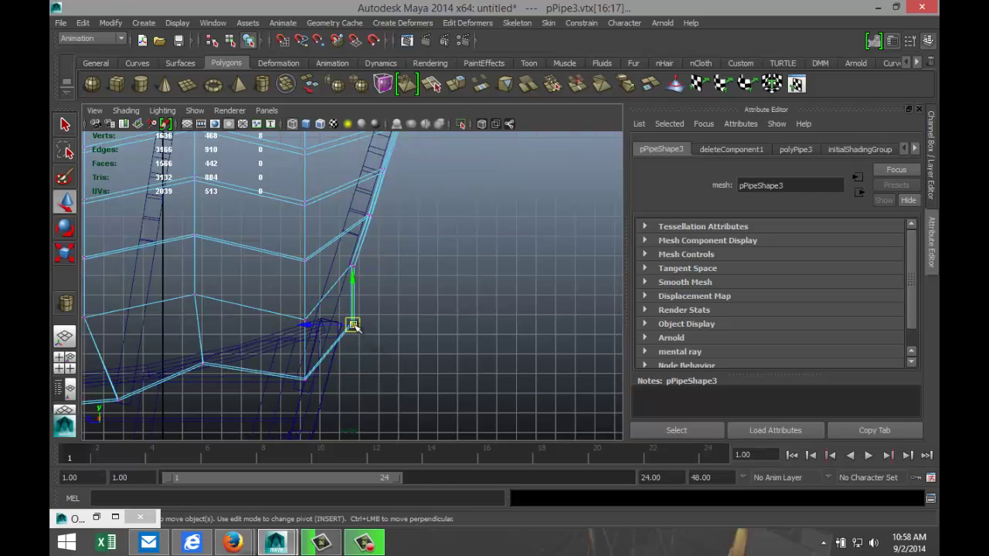
Extrude the selected bottom corner vertices at the cover's -Z end.
left_click(74, 364)
key("space")
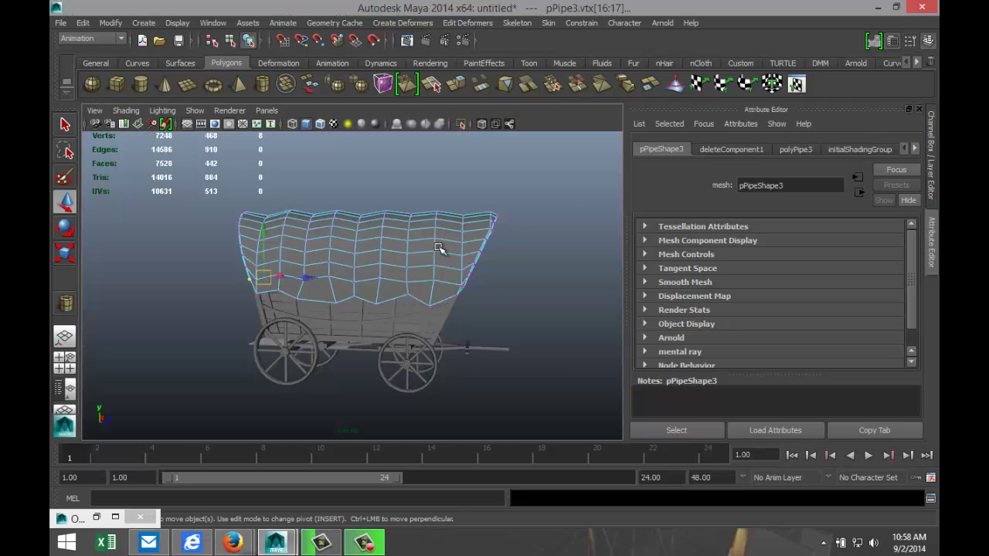
scroll(436, 281, "up", 5)
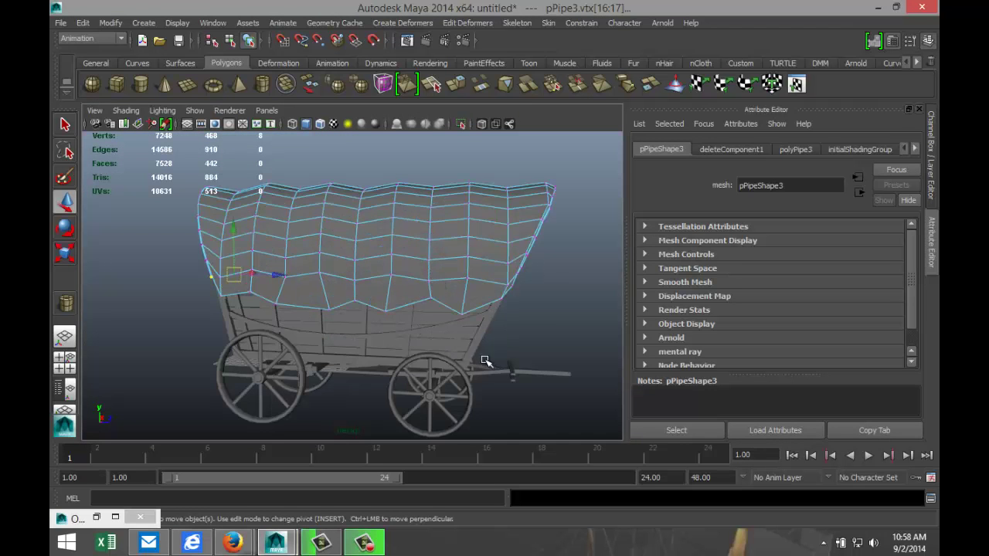
left_click_drag(486, 361, 349, 349, "alt")
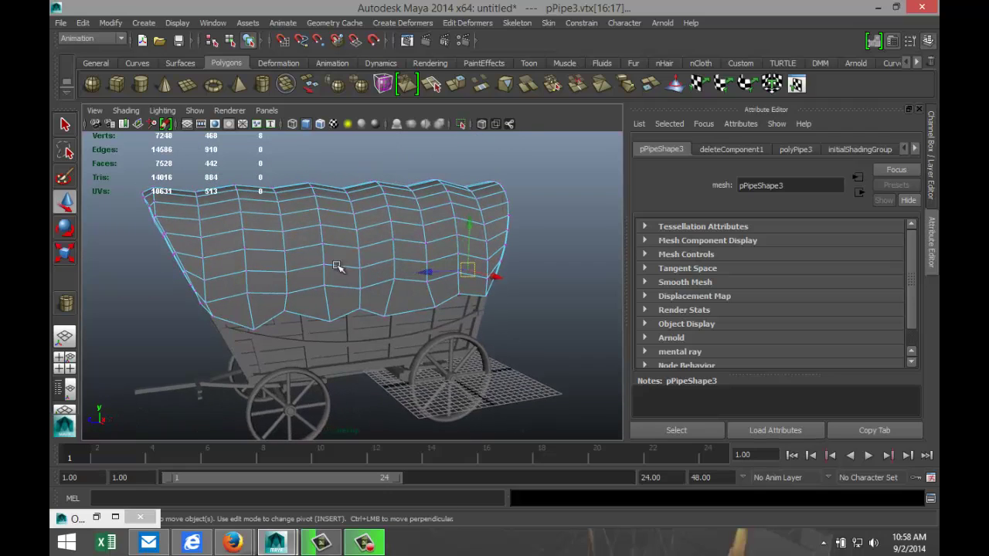
right_click(330, 236, "shift")
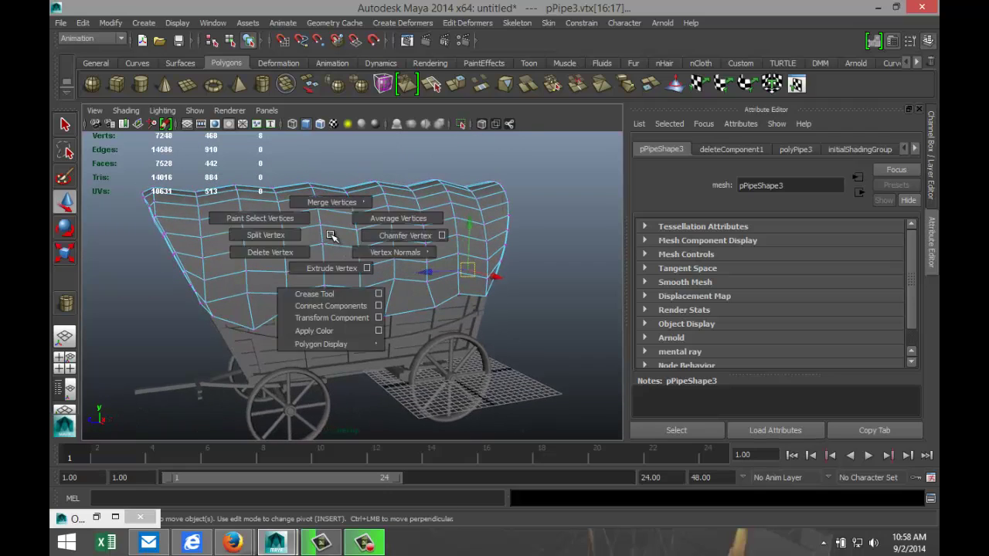
left_click(341, 266)
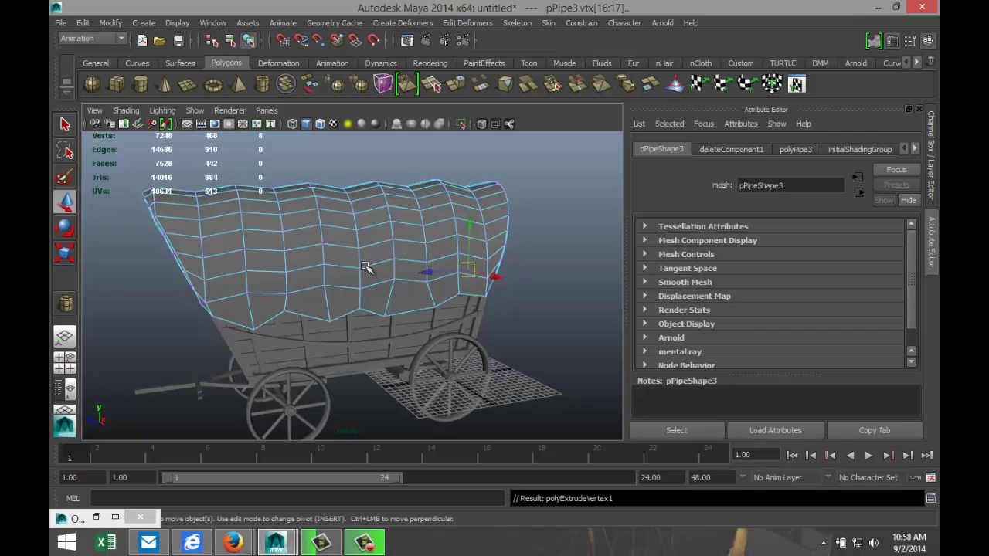
Return the cover to object mode and smooth the whole mesh.
left_click(491, 221)
right_click(491, 221)
left_click(501, 218)
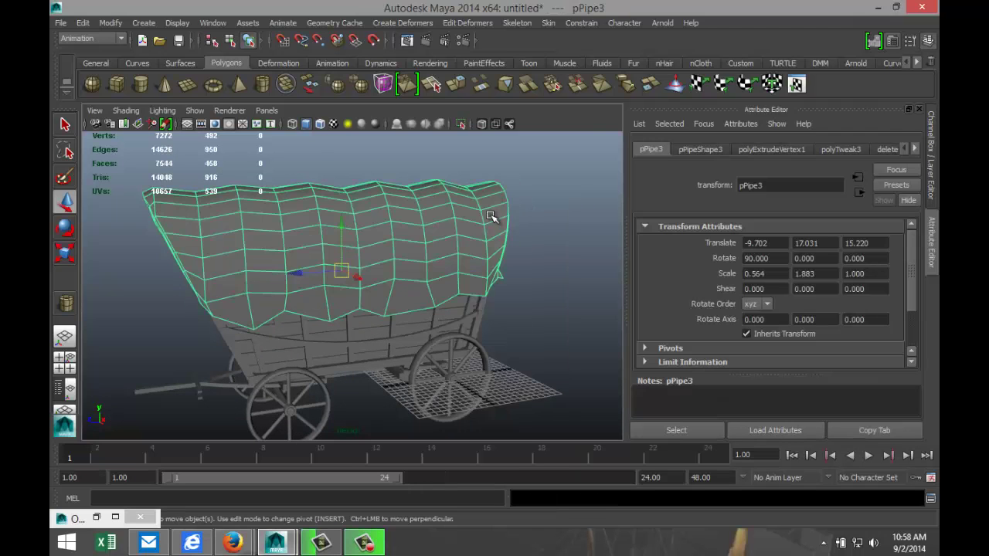
right_click(410, 224, "shift")
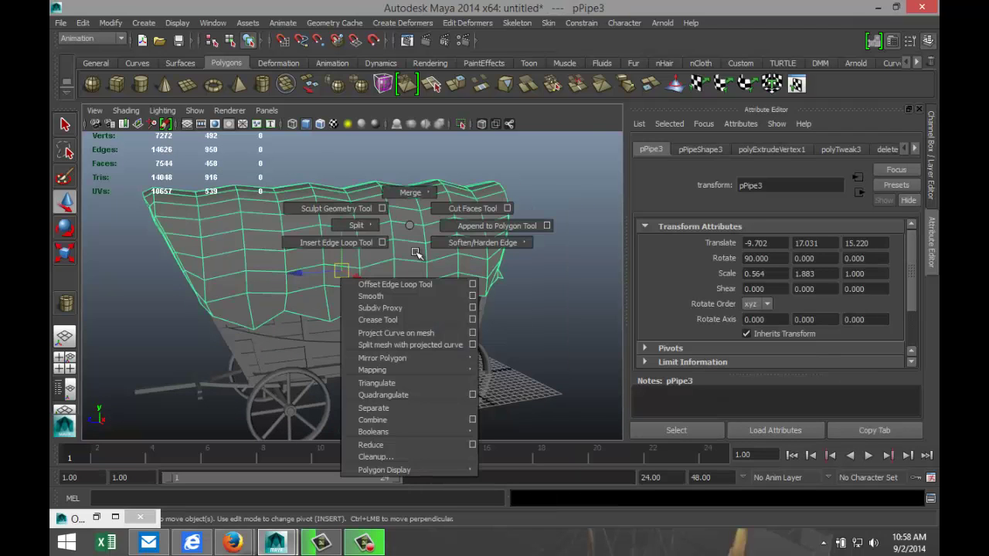
left_click(402, 296)
left_click(538, 316)
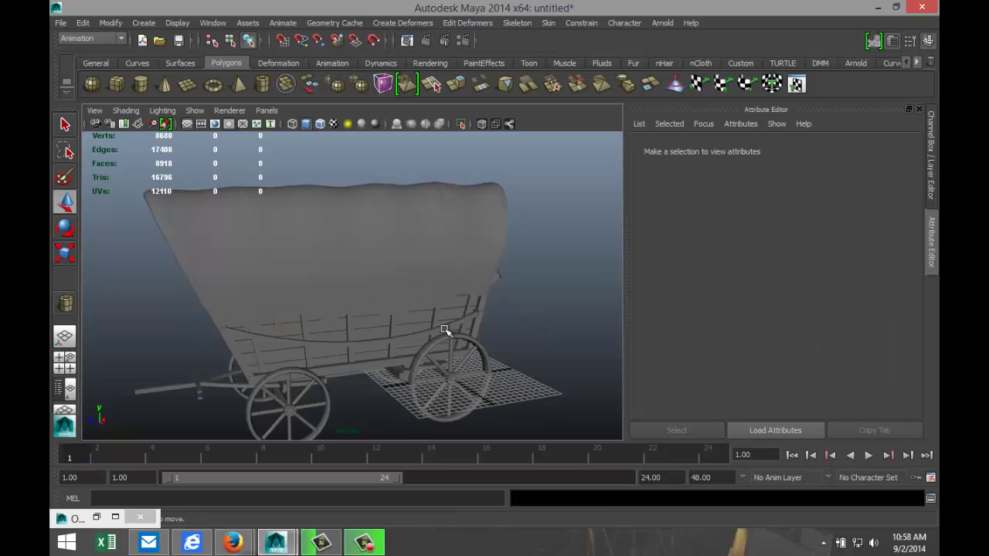
Try to reposition the stray spike's tip vertex at one lower corner of the cover's -Z end.
left_click_drag(445, 330, 506, 321, "alt")
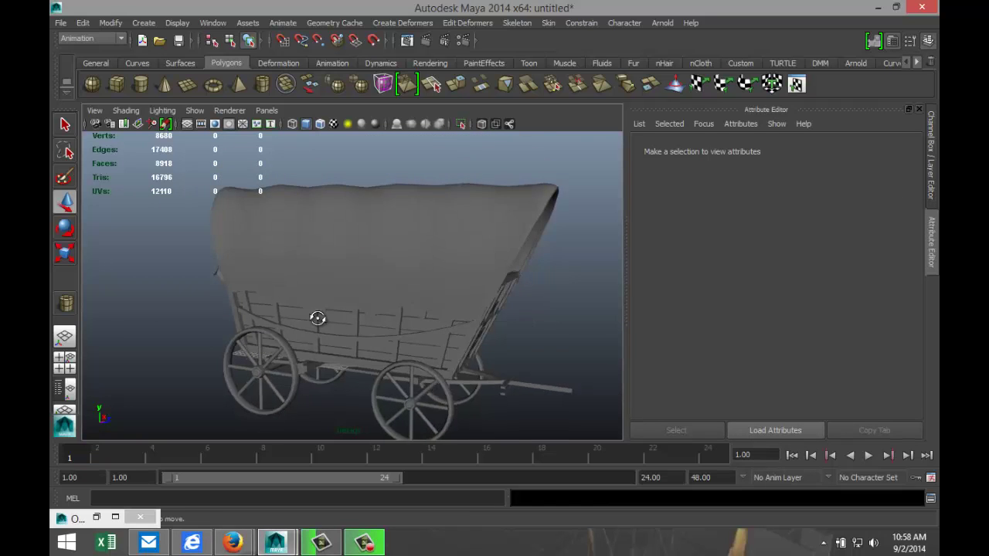
left_click_drag(317, 319, 426, 339, "alt")
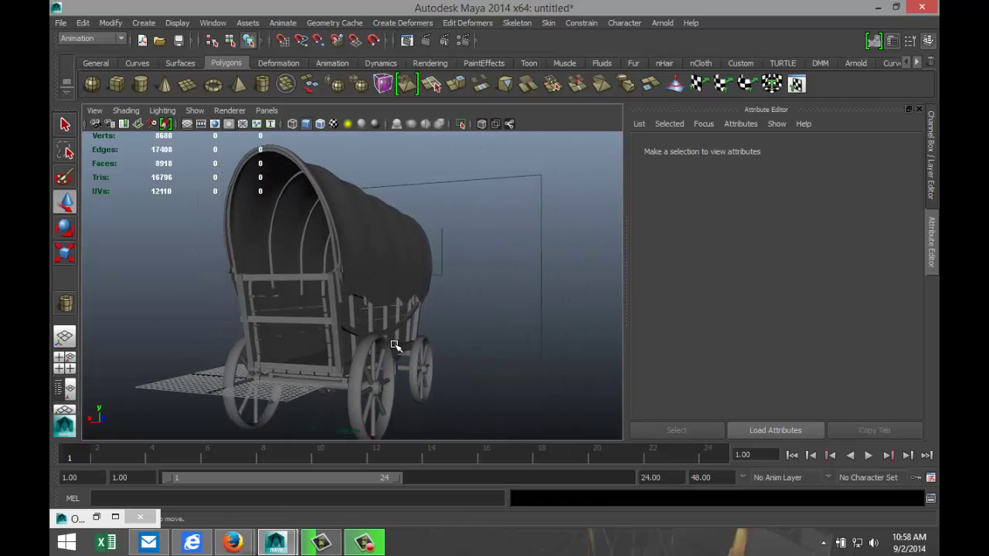
scroll(390, 343, "up", 4)
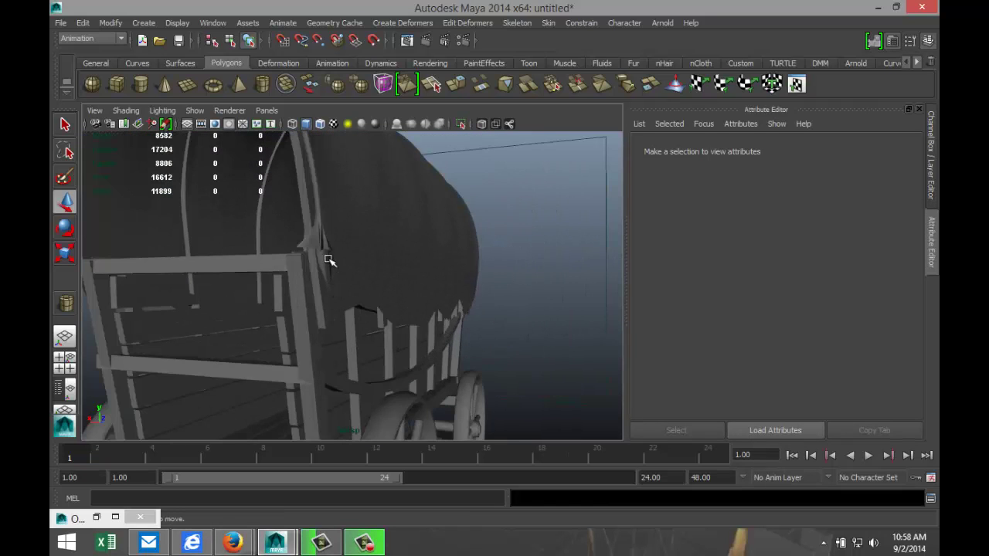
left_click(315, 246)
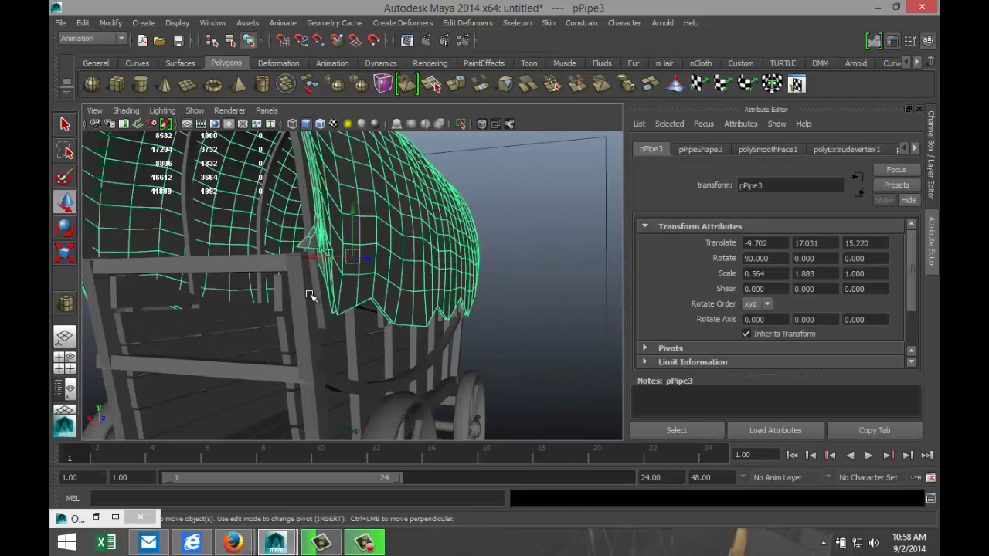
left_click_drag(313, 296, 405, 318, "alt")
right_click_drag(479, 307, 429, 282)
scroll(479, 340, "up", 2)
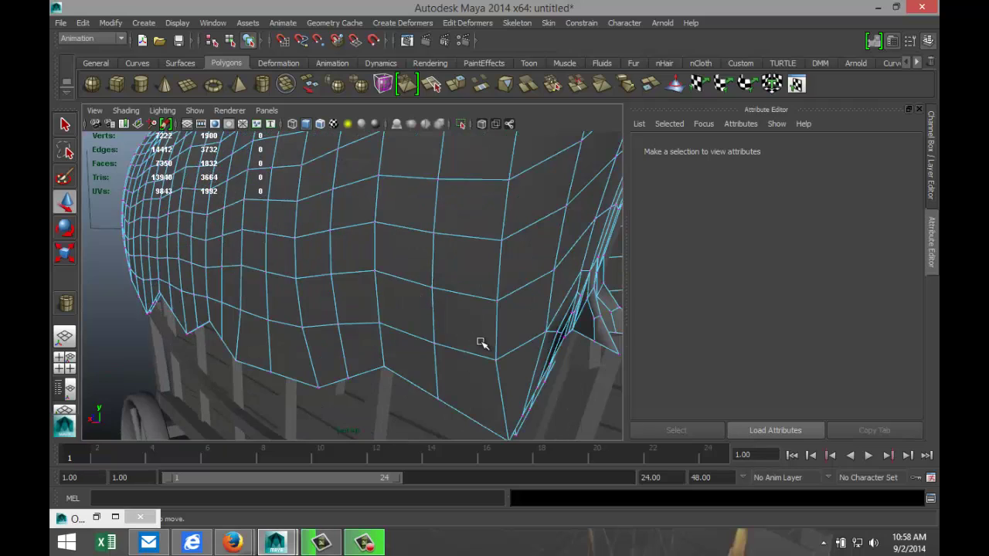
middle_click_drag(480, 341, 364, 319, "alt")
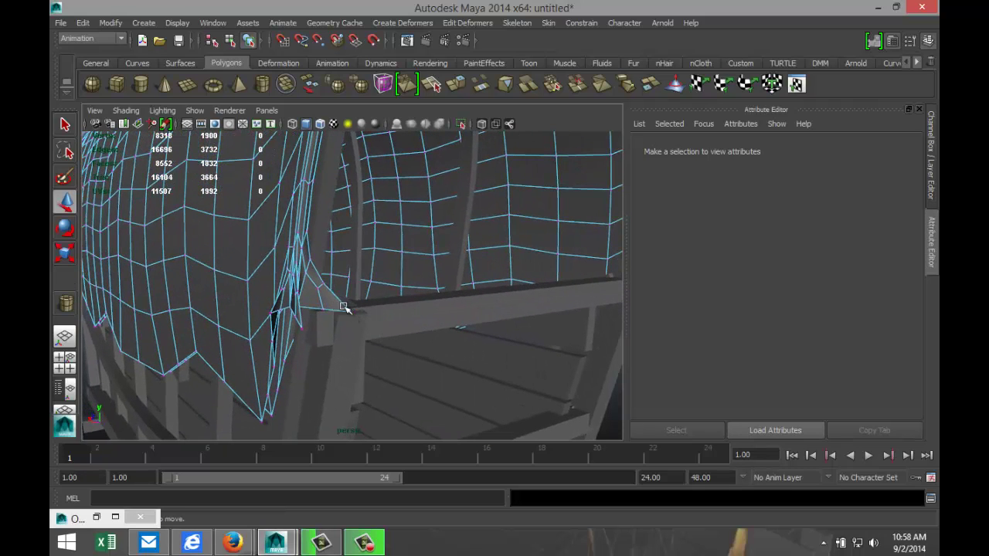
left_click(351, 313)
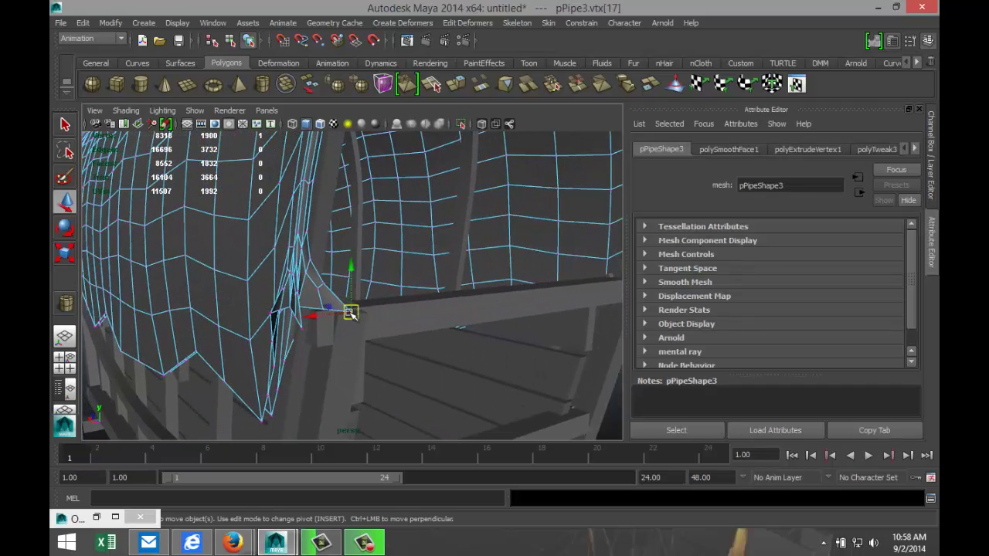
left_click_drag(351, 313, 313, 294)
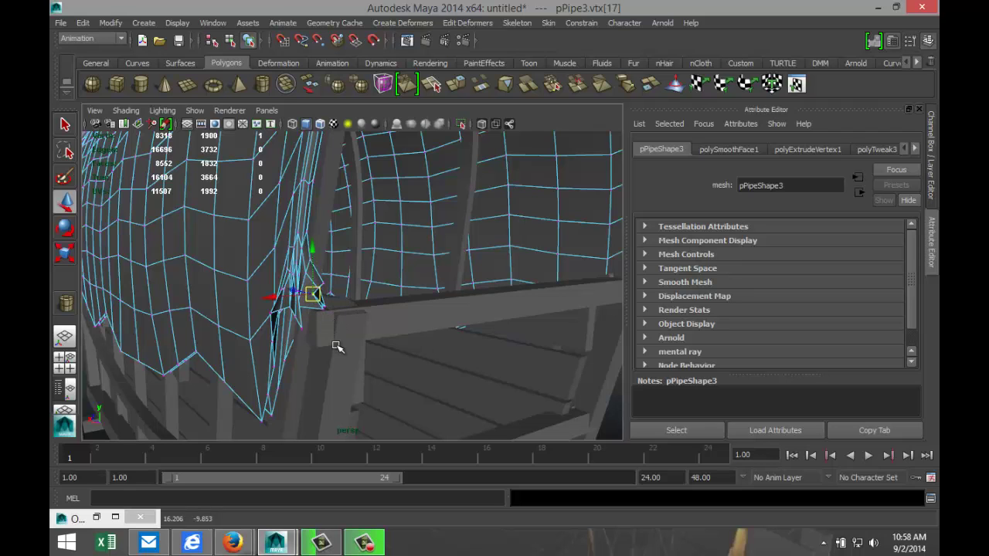
left_click_drag(314, 357, 391, 381, "alt")
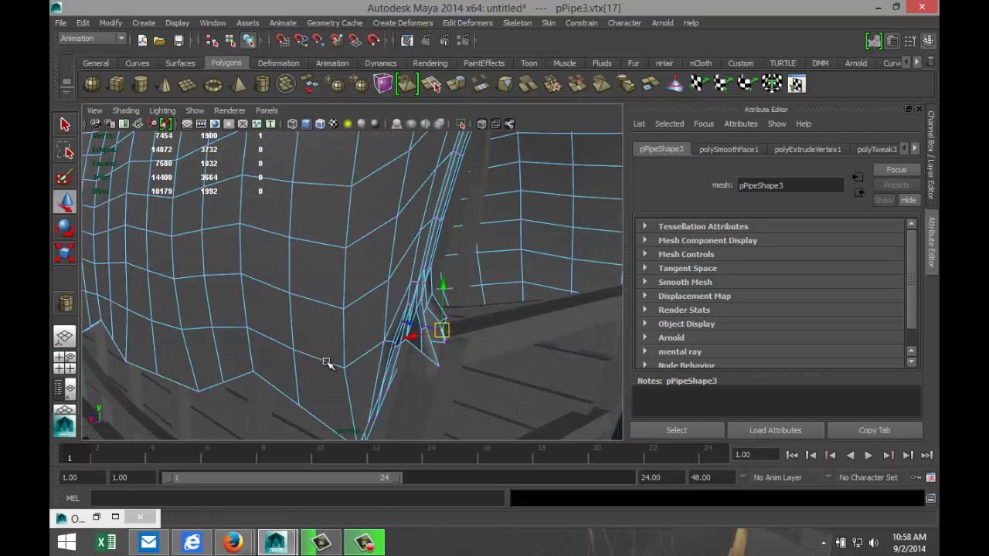
left_click_drag(414, 341, 452, 376)
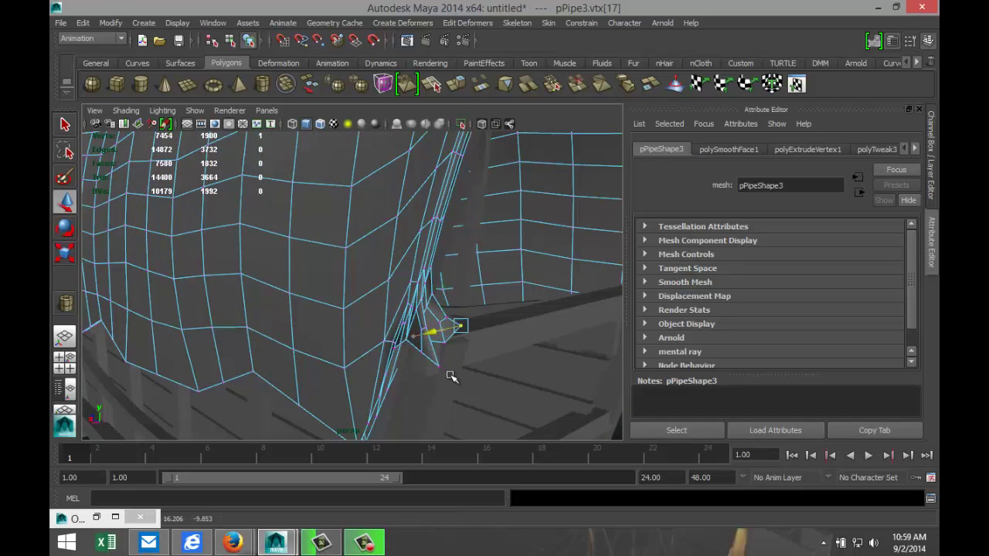
Delete the protruding spike faces on the inner side of that lower -Z corner of the cover.
left_click_drag(414, 345, 376, 261)
right_click_drag(351, 221, 354, 249)
left_click(416, 244)
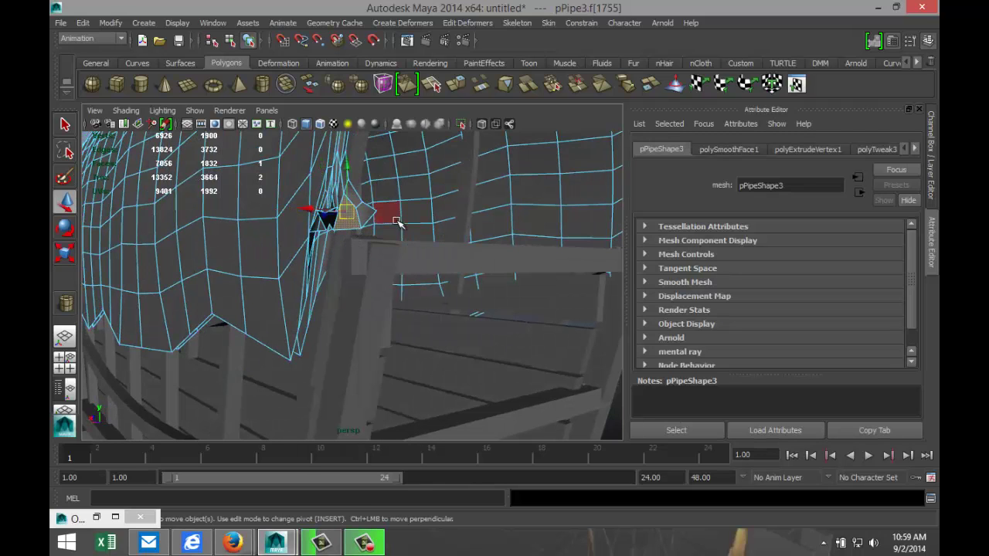
left_click(353, 221)
left_click(361, 214)
left_click(357, 202)
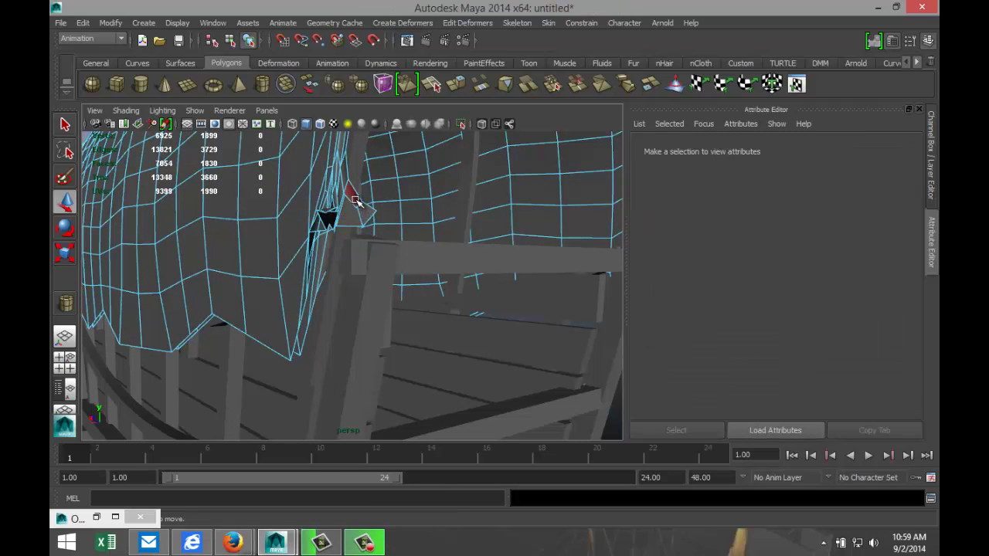
left_click(364, 220)
left_click(364, 216)
left_click(364, 214)
left_click(351, 214)
left_click(357, 218)
left_click(361, 221)
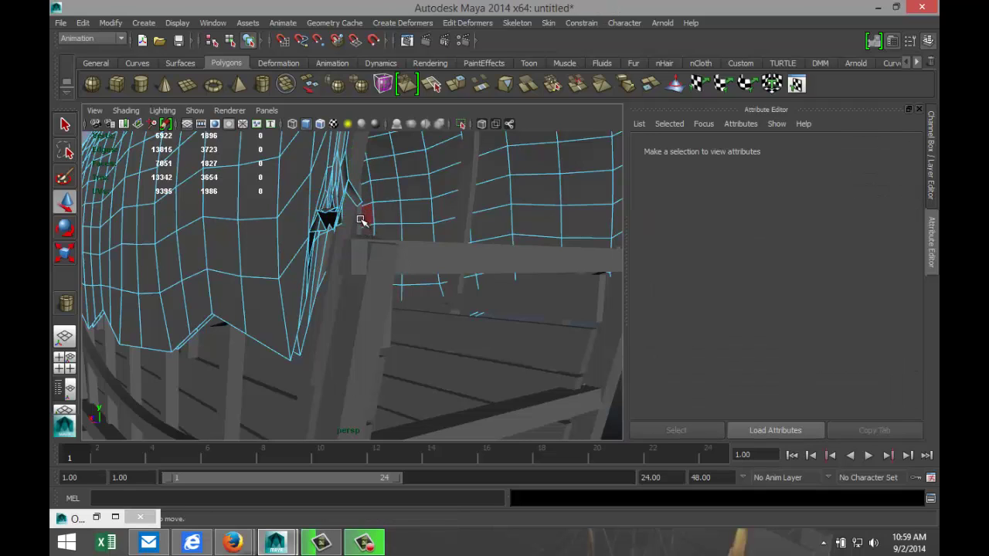
left_click(355, 201)
key("Delete")
Delete the remaining stray faces sticking out beside the hoop at the same lower corner.
scroll(327, 267, "up", 6)
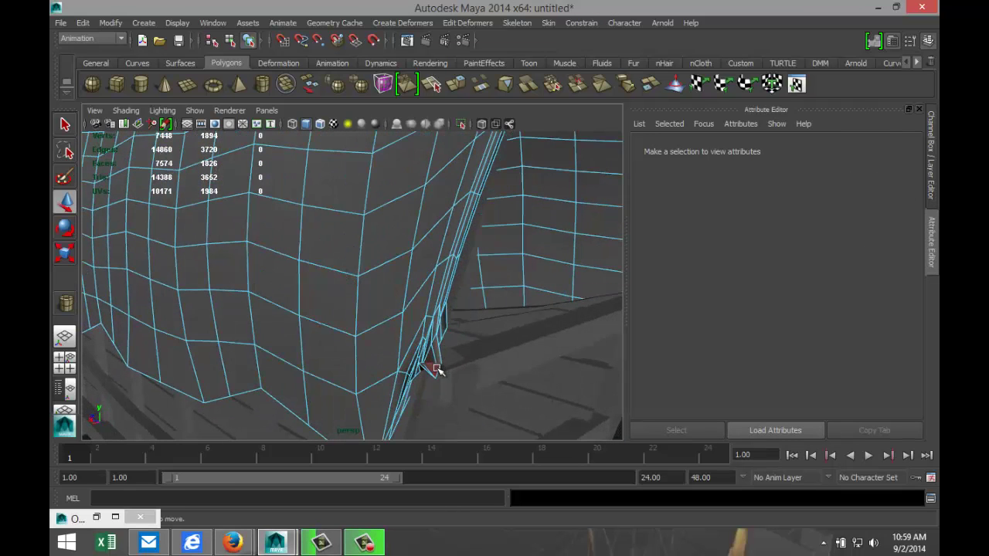
left_click(435, 369)
key("Delete")
left_click(435, 369)
key("Delete")
left_click(435, 365)
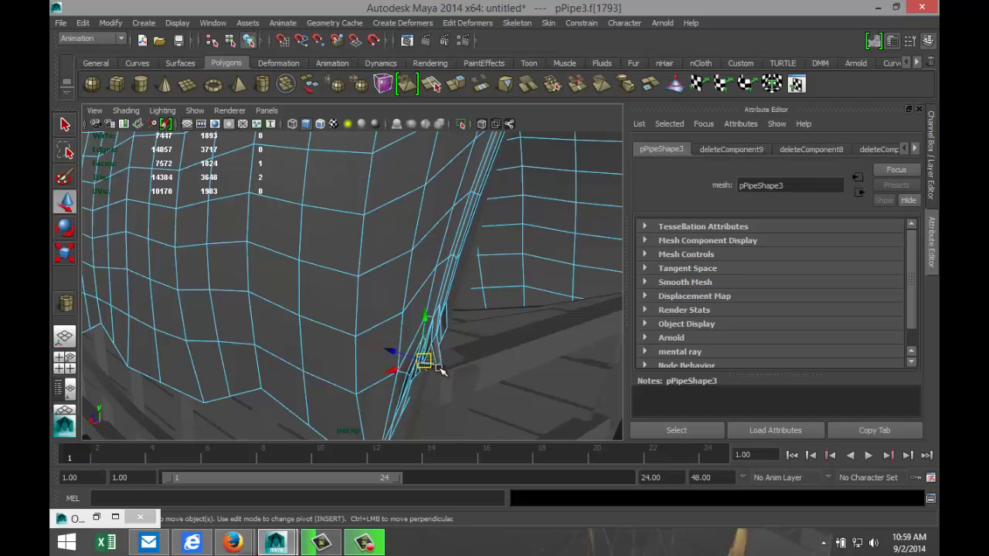
key("Delete")
left_click(439, 363)
left_click_drag(442, 368, 444, 376)
Delete the outermost spike faces sticking out at the opposite lower corner of the cover's -Z end.
scroll(449, 376, "down", 5)
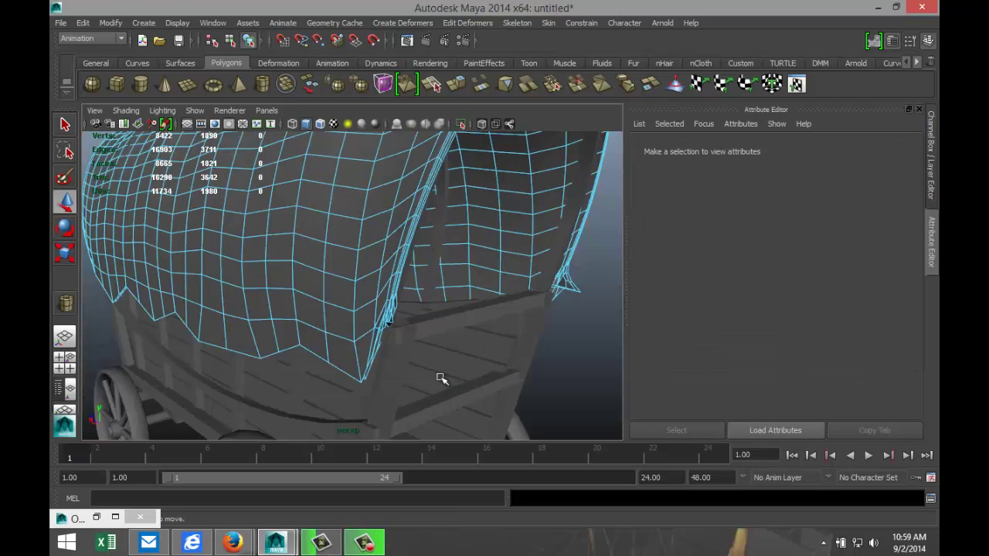
left_click_drag(445, 350, 343, 343, "alt")
scroll(343, 342, "up", 3)
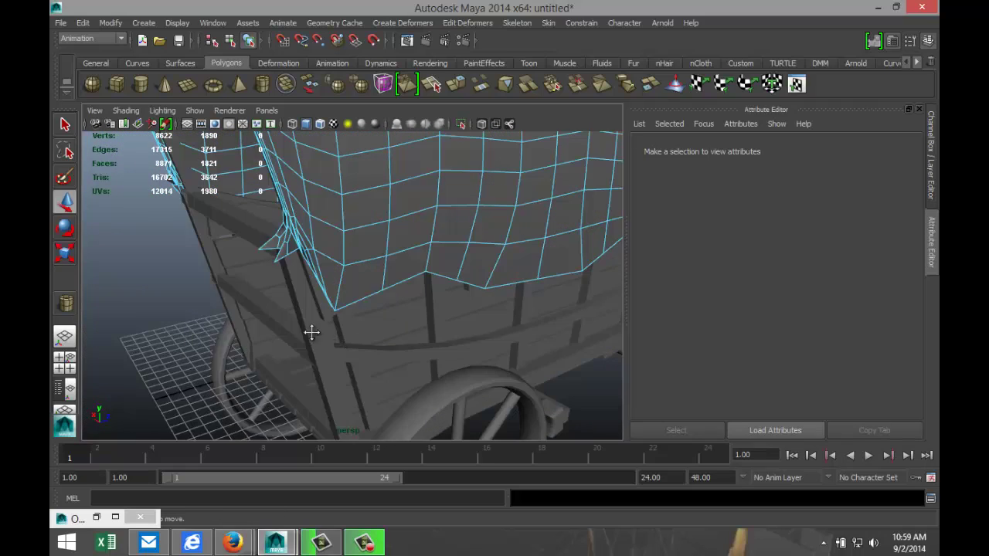
middle_click_drag(312, 332, 365, 372, "alt")
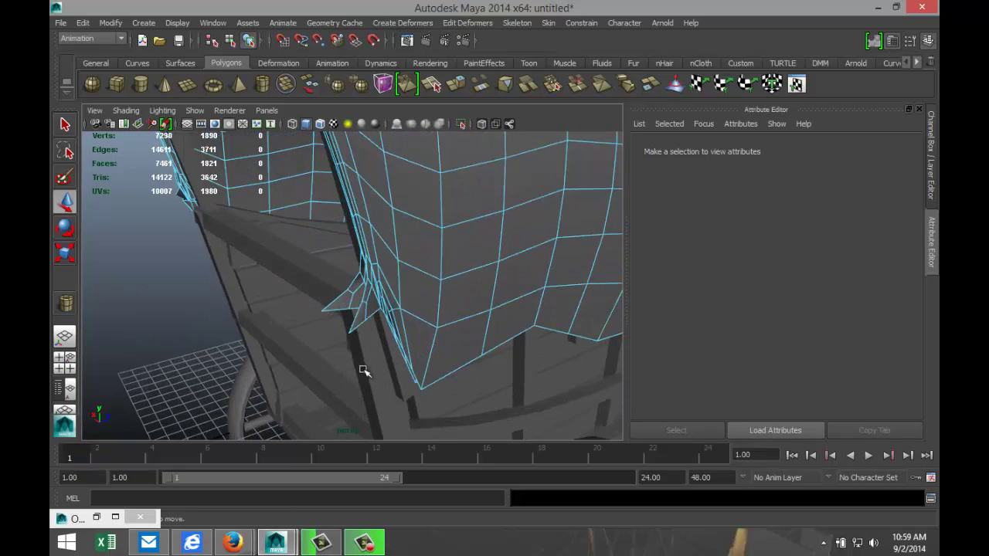
left_click(337, 302)
key("Delete")
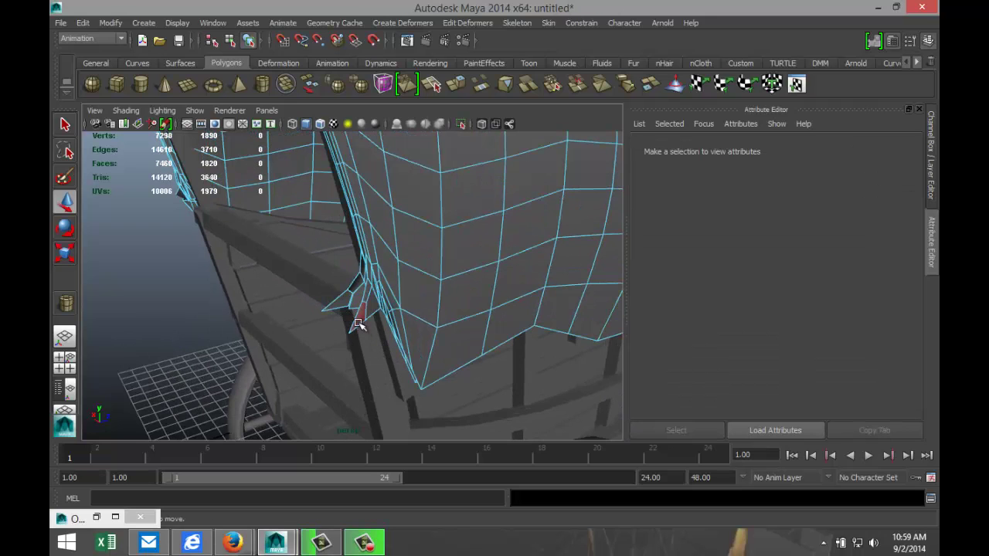
left_click(350, 310)
key("Delete")
left_click(352, 317)
key("Delete")
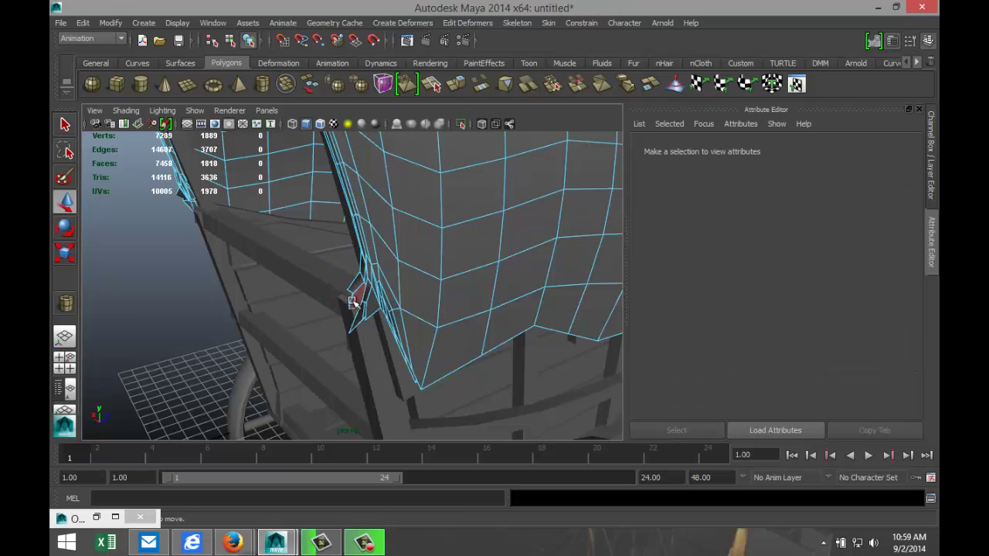
Delete the next stray faces protruding over the top of the wagon's corner post at that same lower corner.
left_click(354, 309)
key("Delete")
left_click(358, 303)
key("Delete")
left_click(360, 302)
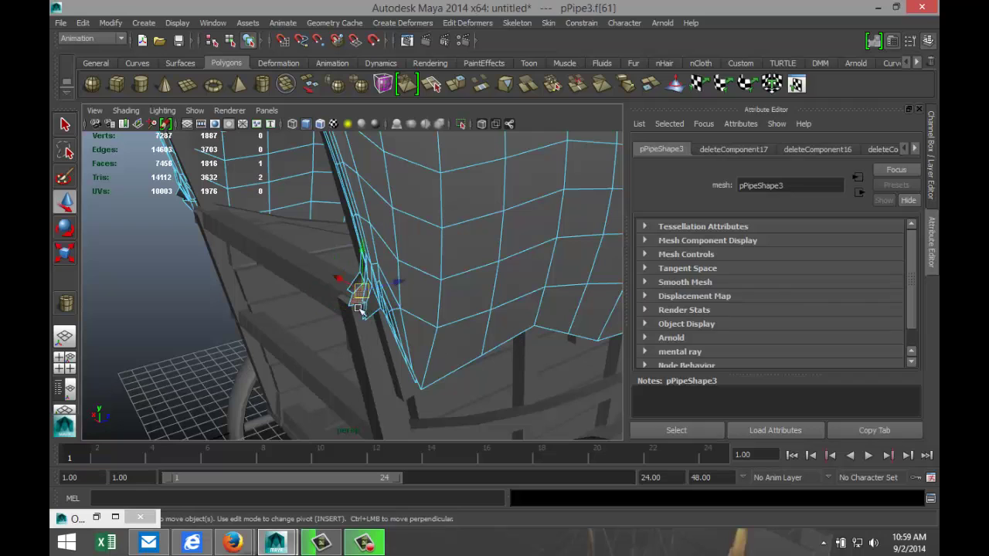
key("Delete")
left_click(365, 311)
key("Delete")
left_click(368, 310)
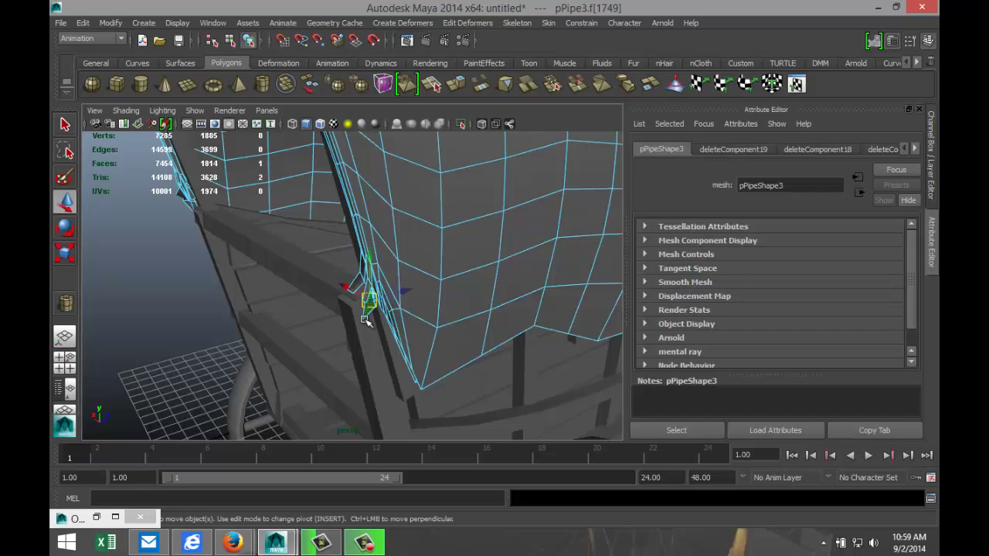
key("Delete")
Delete the last small leftover faces beside the hoop at that corner of the cover.
left_click(353, 287)
key("Delete")
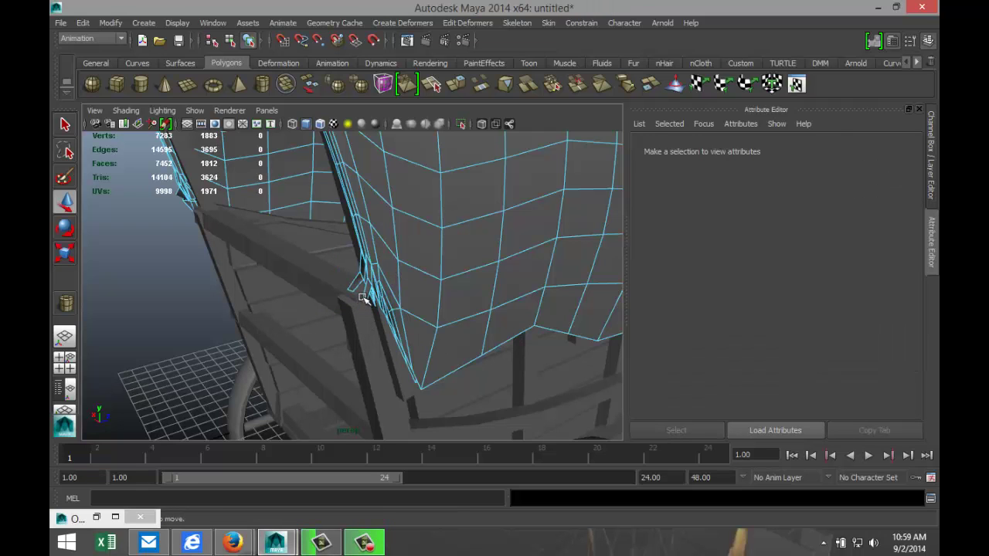
left_click(361, 292)
key("Delete")
left_click(356, 288)
key("Delete")
left_click(364, 301)
key("Delete")
In the side view, raise the low hem vertices near the cover's tongue end slightly to soften the zigzag.
scroll(352, 298, "down", 10)
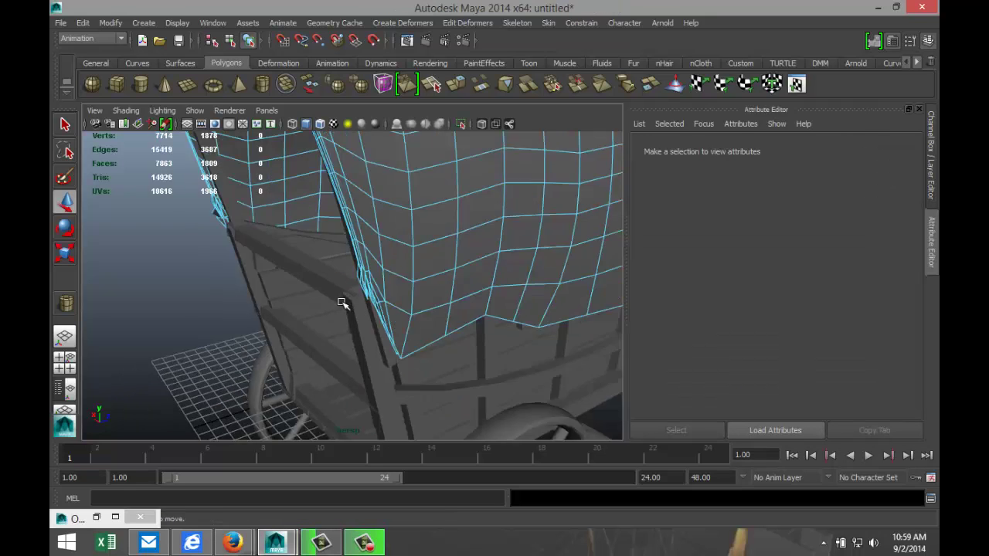
left_click_drag(426, 343, 318, 335, "alt")
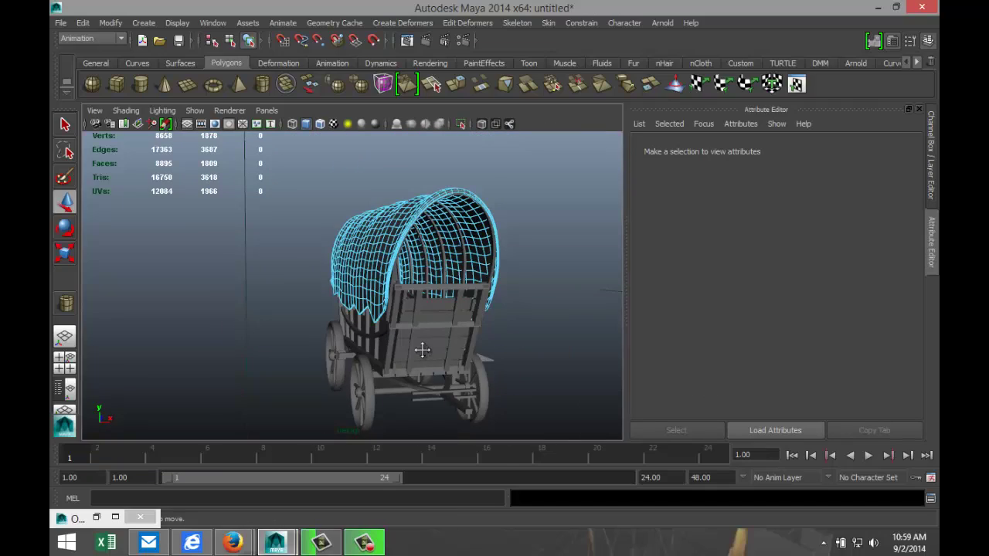
left_click_drag(422, 350, 389, 348, "alt")
middle_click_drag(393, 347, 460, 343, "alt")
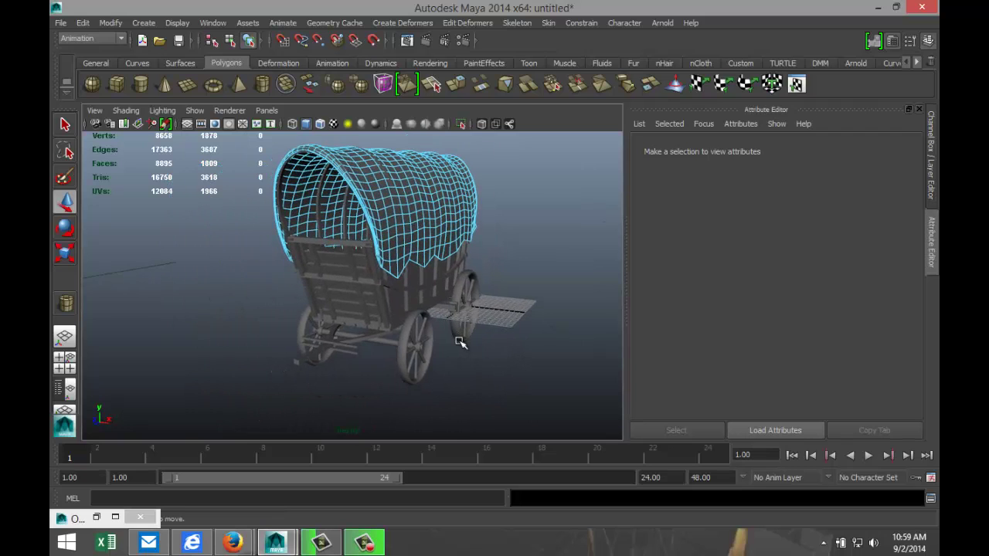
scroll(459, 342, "up", 3)
left_click_drag(449, 371, 404, 363, "alt")
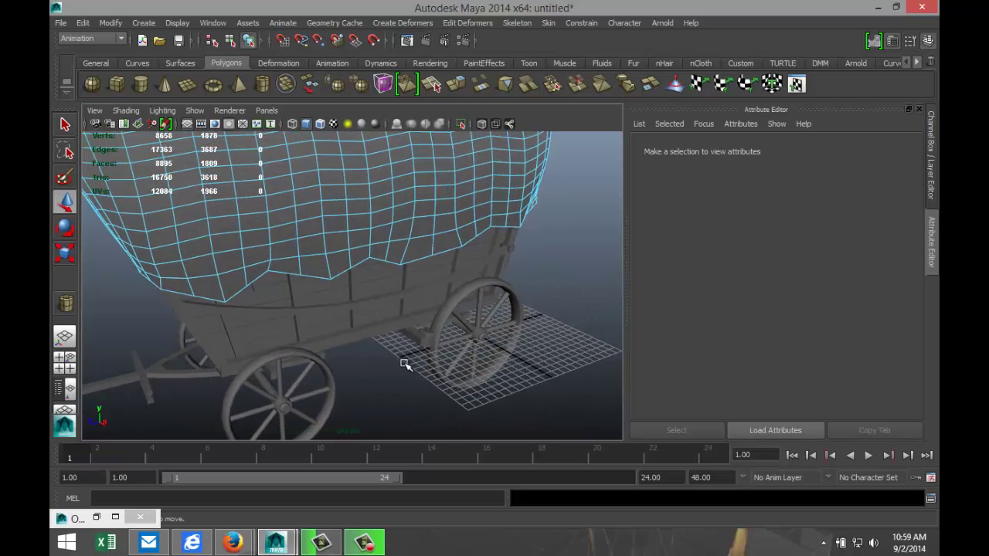
left_click(72, 367)
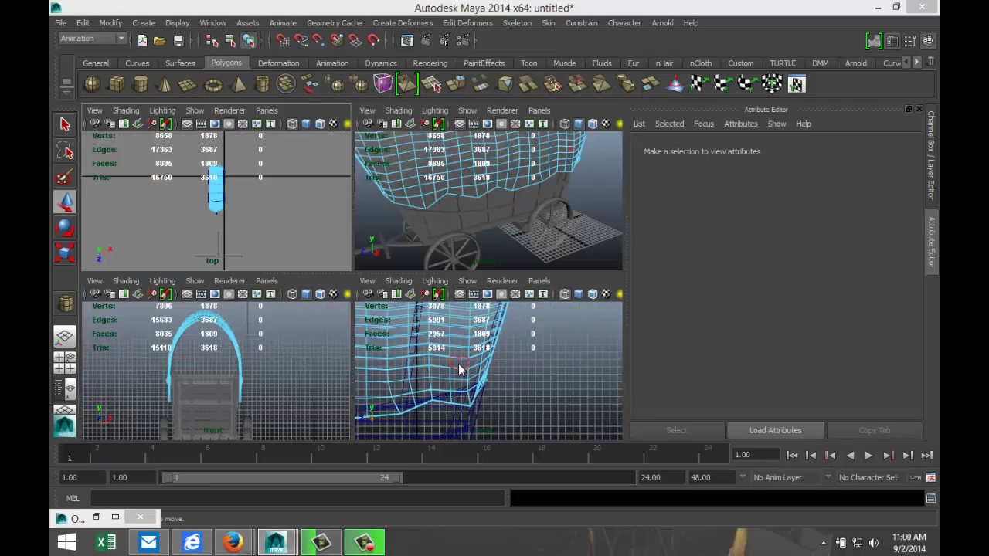
key("space")
scroll(353, 343, "down", 5)
scroll(320, 336, "down", 3)
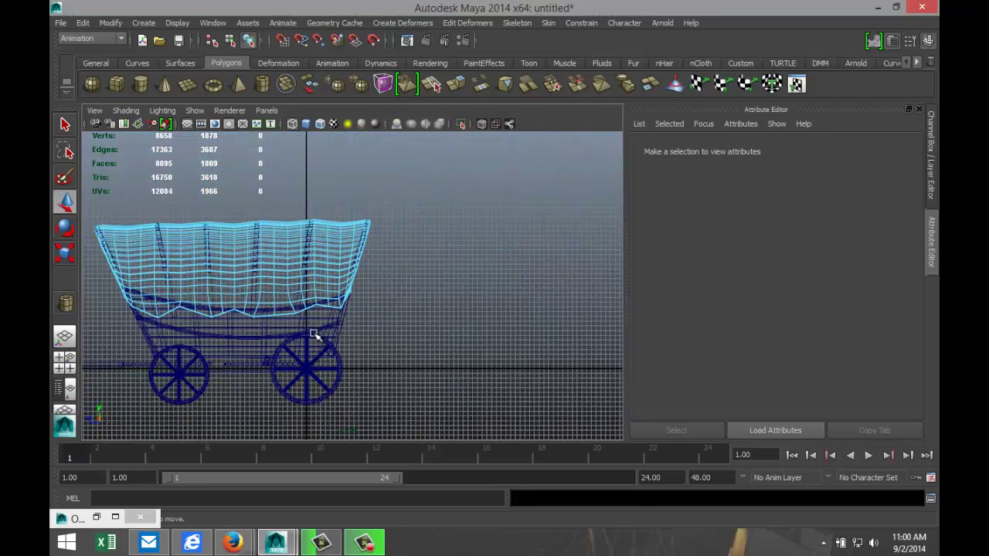
middle_click_drag(287, 337, 446, 335, "alt")
scroll(376, 325, "up", 5)
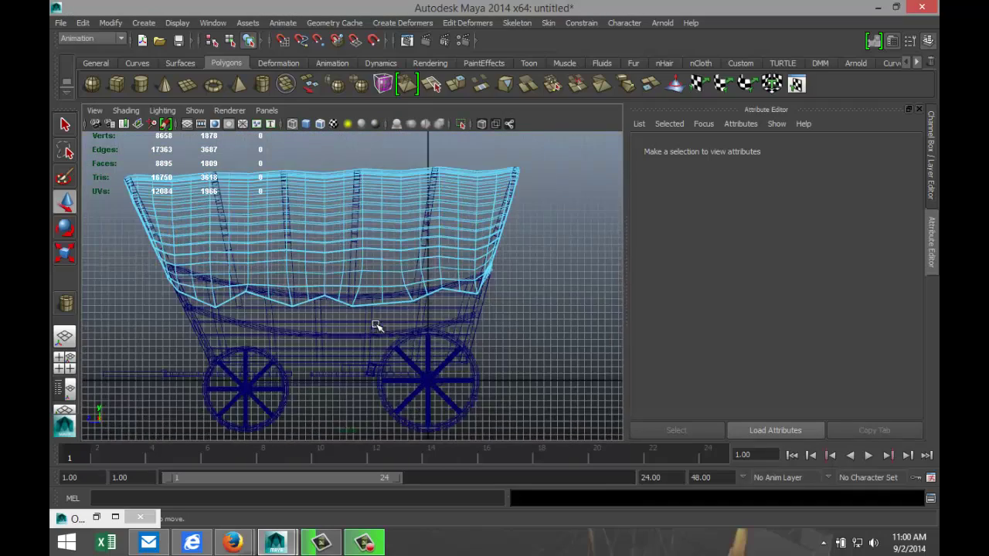
scroll(371, 330, "up", 3)
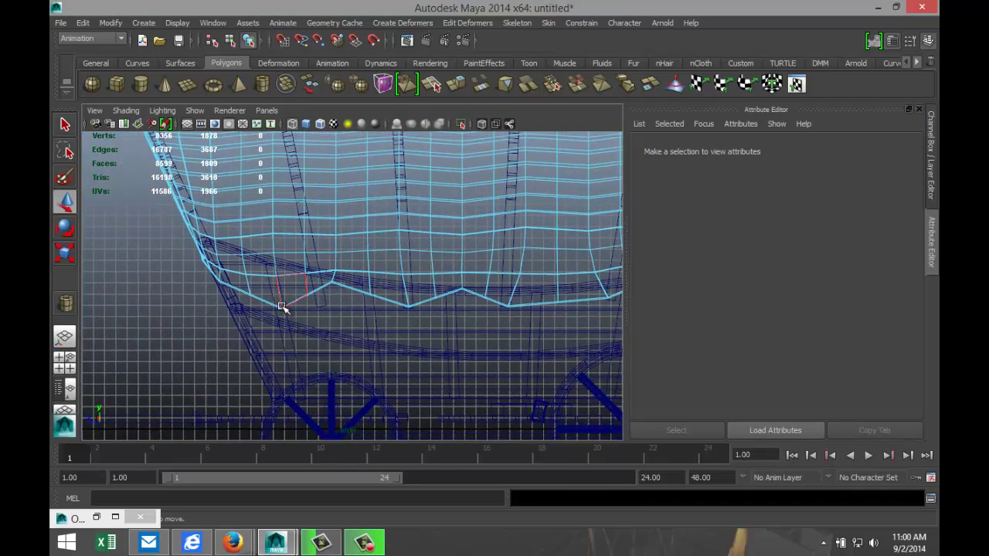
right_click_drag(281, 307, 262, 295)
left_click_drag(269, 299, 303, 342)
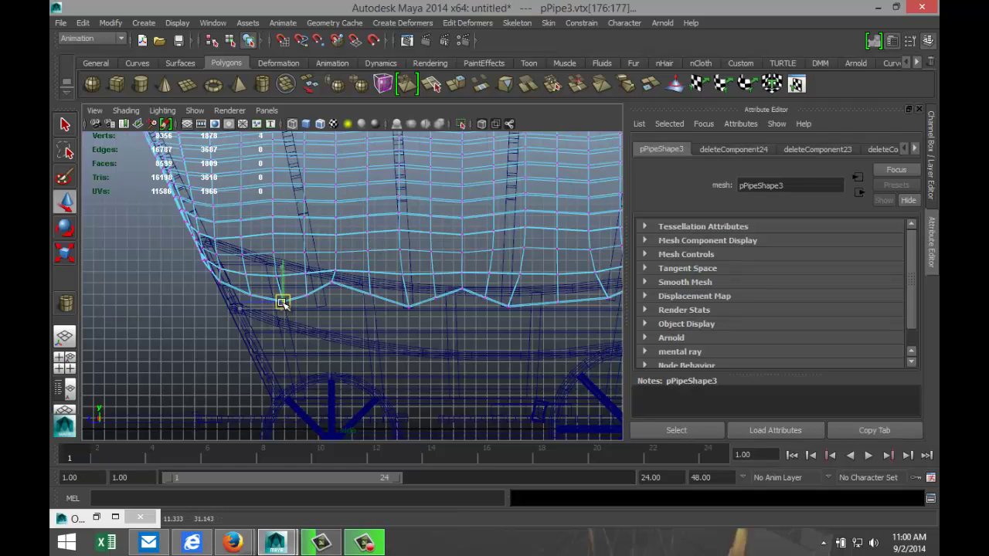
Pull the raised hem vertices along the middle of the cover down into one even, nearly straight bottom line.
left_click_drag(323, 316, 406, 342)
left_click(430, 299)
left_click(462, 287)
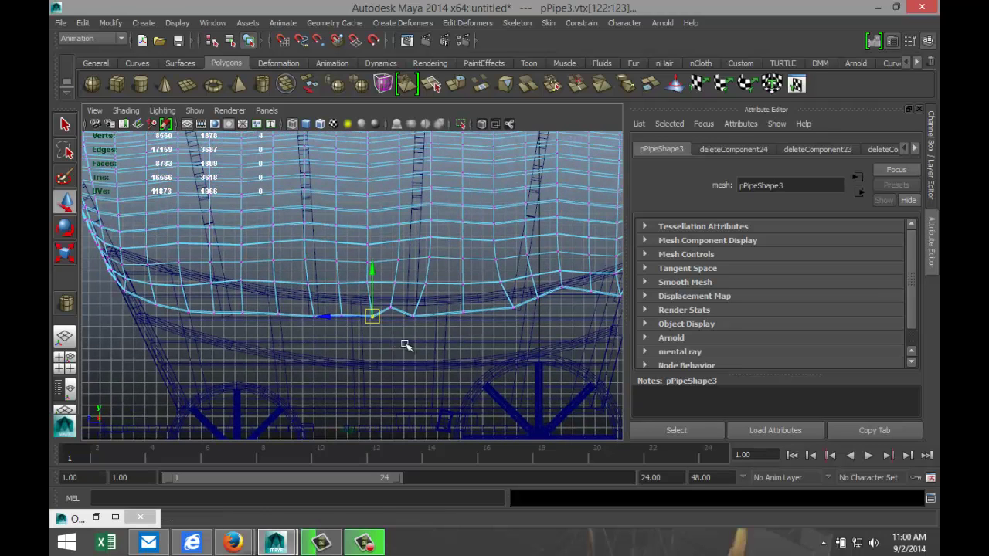
left_click(391, 302)
left_click_drag(391, 304, 393, 314)
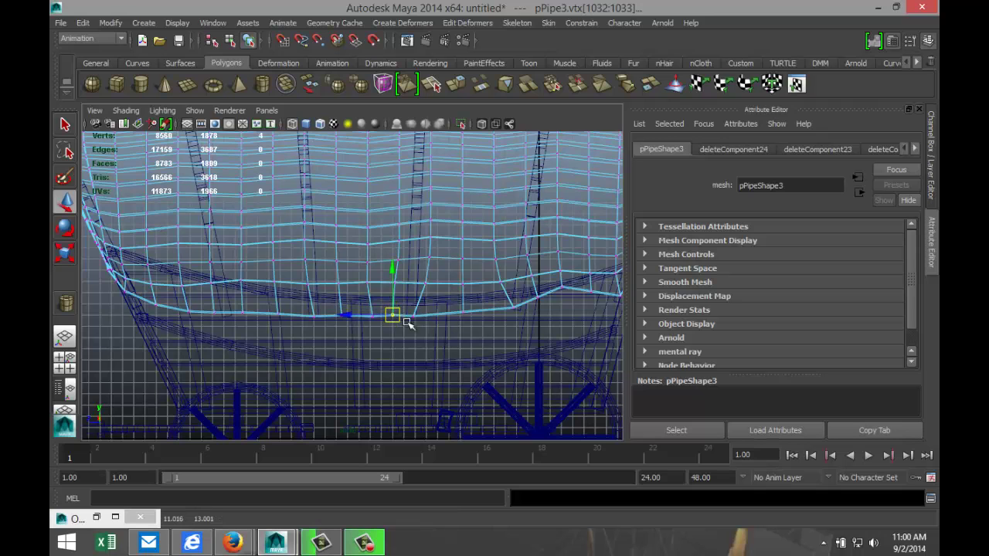
left_click(465, 315)
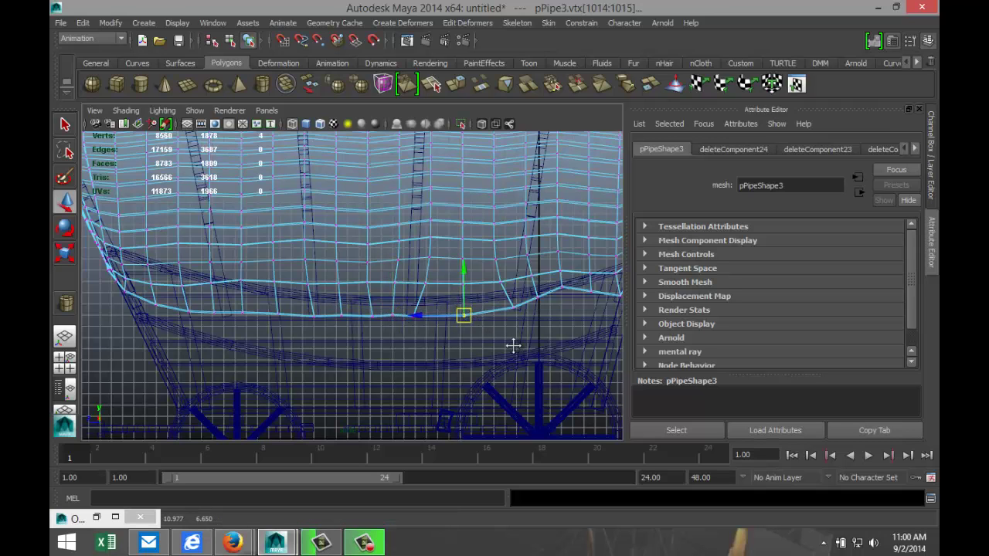
Lower the hem vertices toward the cover's -Z end so the bottom edge stays level and curves up at the corner.
left_click_drag(513, 345, 440, 330, "alt")
left_click(382, 316)
left_click(408, 309)
left_click(436, 299)
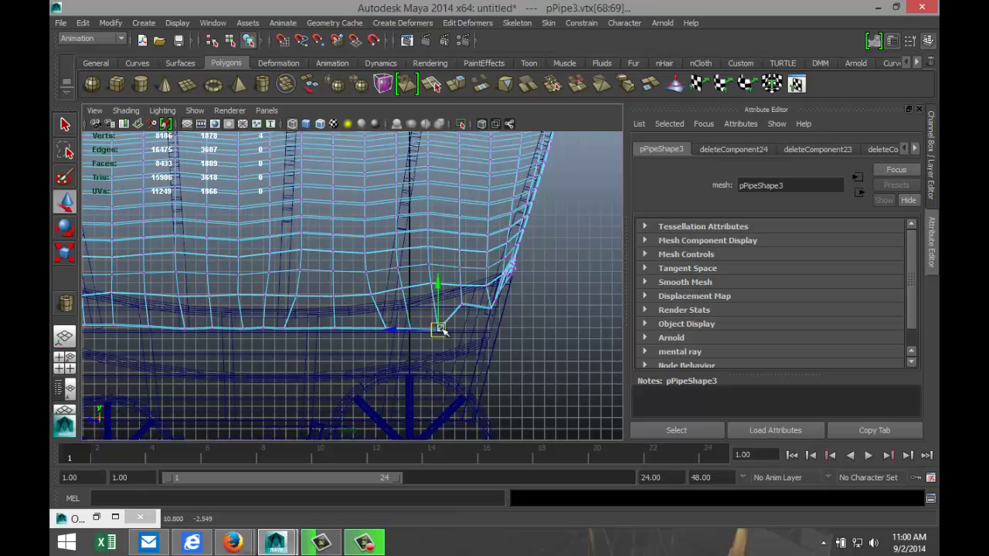
left_click(464, 298)
left_click_drag(464, 299, 468, 323)
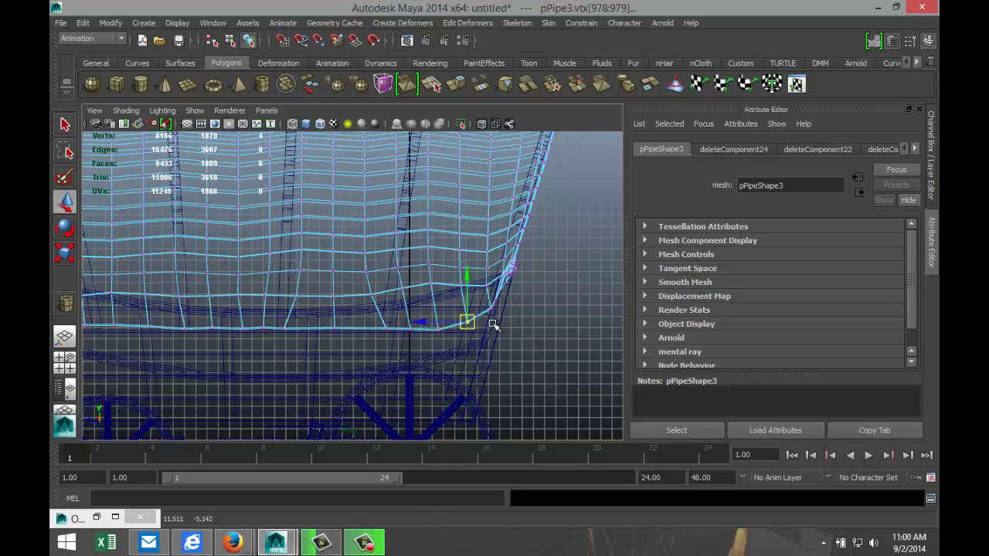
Go back to the perspective view, return the cover to object mode and clear the selection.
scroll(494, 326, "down", 5)
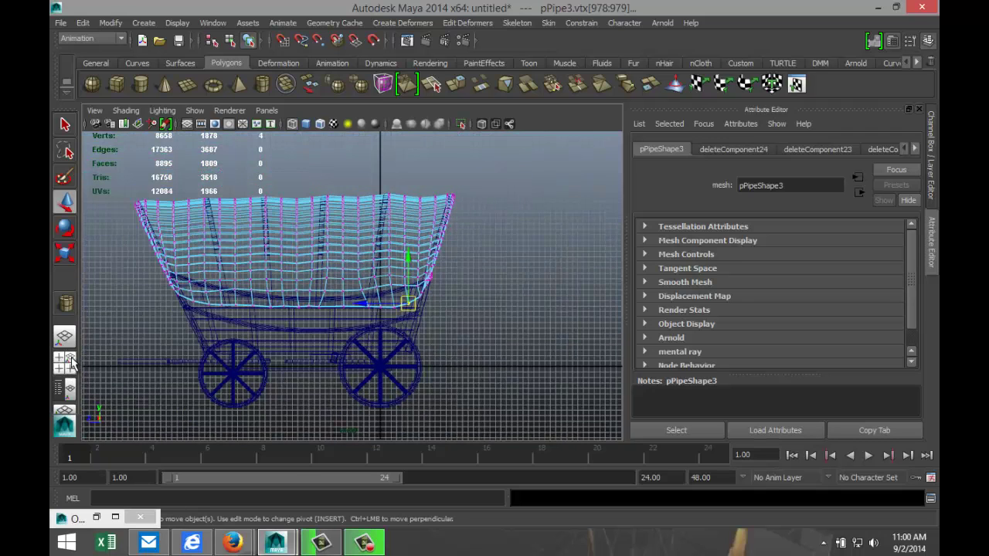
left_click(64, 364)
key("space")
left_click(483, 357)
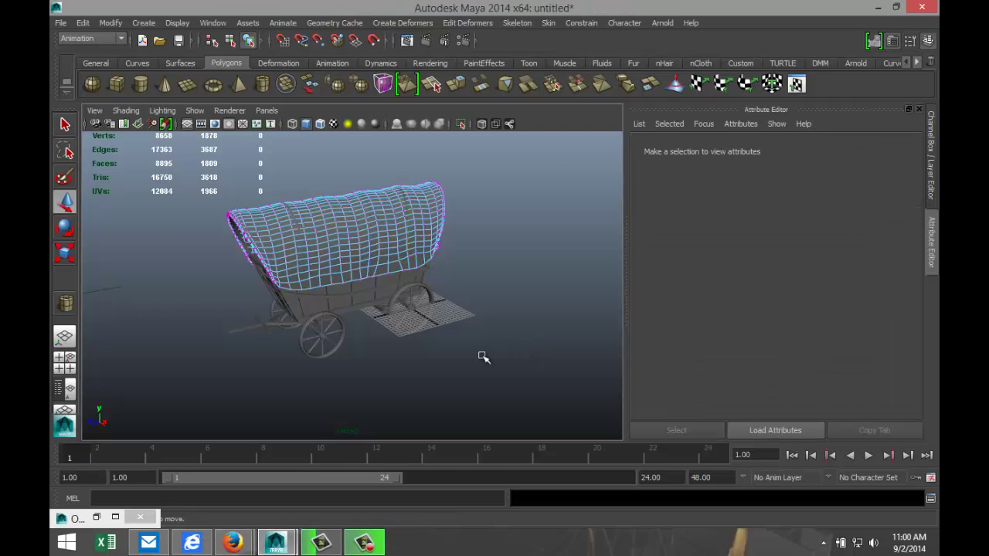
right_click_drag(435, 331, 479, 252)
left_click(358, 287)
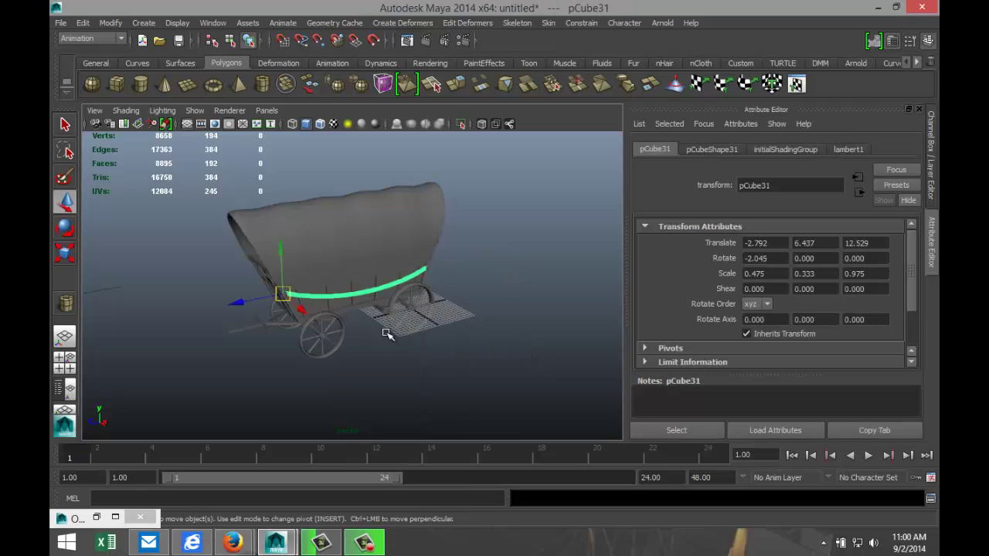
left_click(316, 347)
left_click(494, 364)
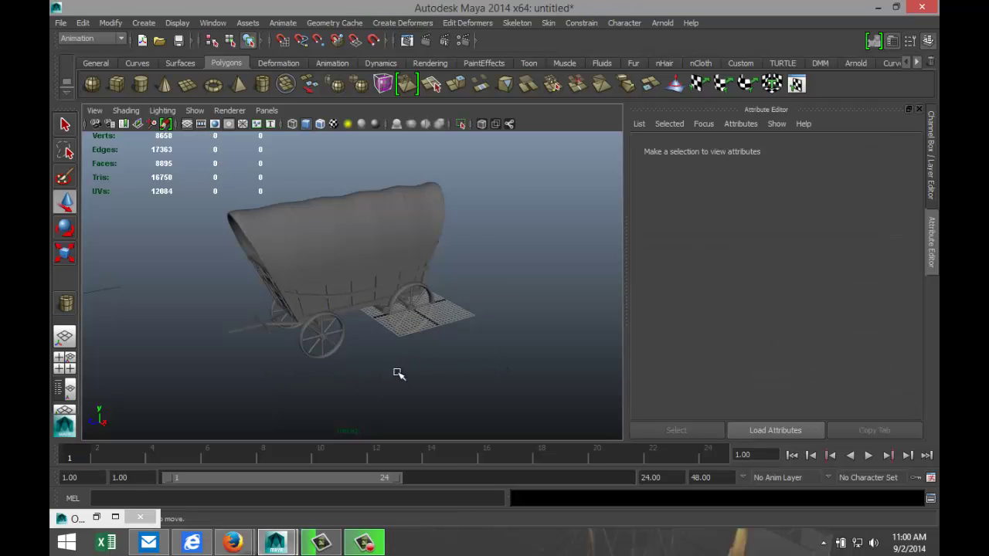
Select all parts of the wagon and combine them into a single polygon mesh.
mouse_move(398, 374)
left_mouse_down("alt")
mouse_move(411, 349)
mouse_move(430, 360)
mouse_move(451, 356)
mouse_move(420, 373)
mouse_move(353, 358)
mouse_move(407, 370)
left_mouse_up("alt")
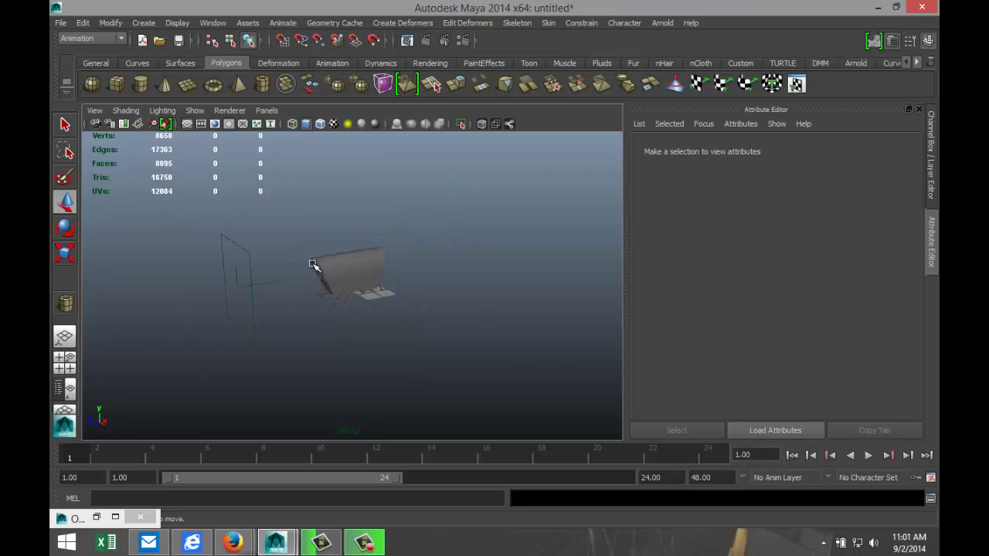
left_click_drag(253, 232, 518, 429)
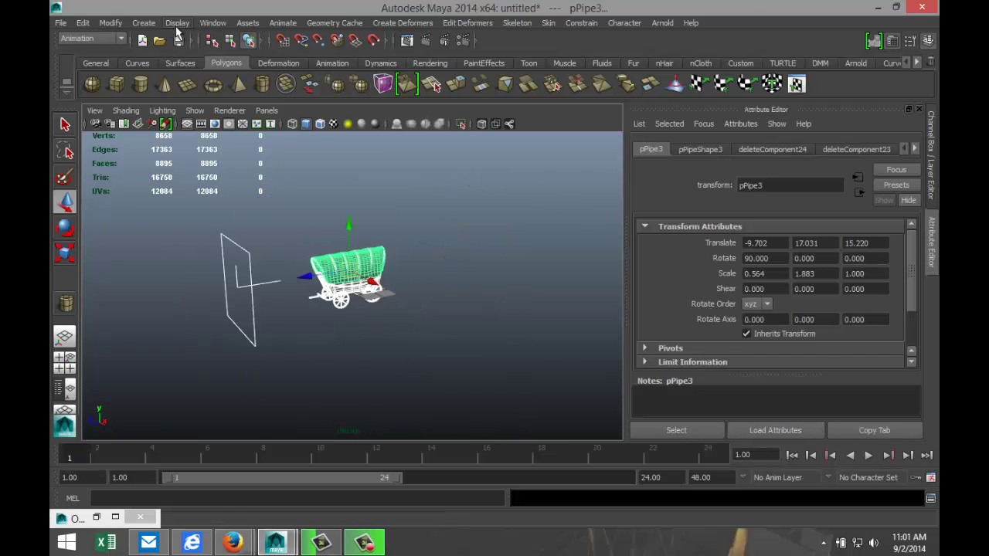
left_click(121, 38)
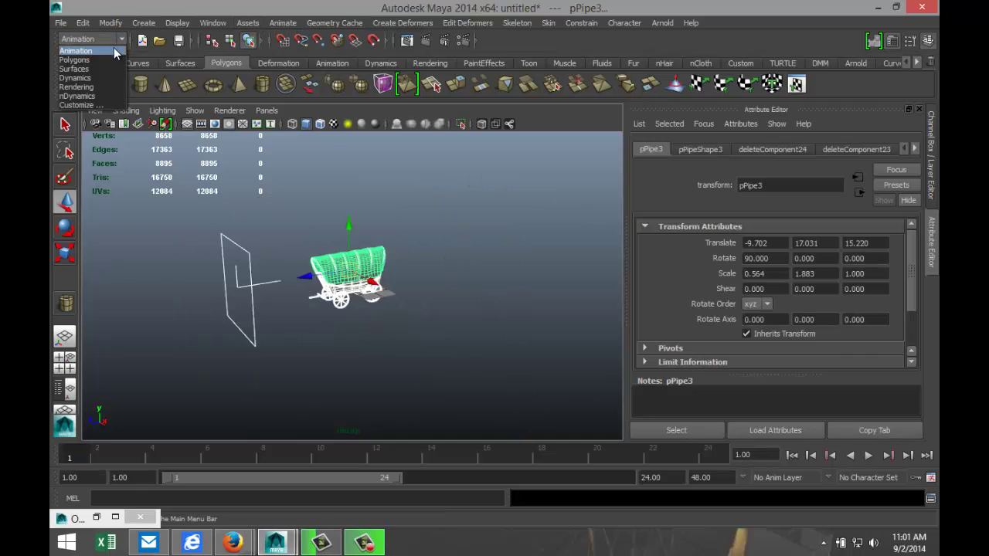
left_click(109, 55)
left_click(309, 23)
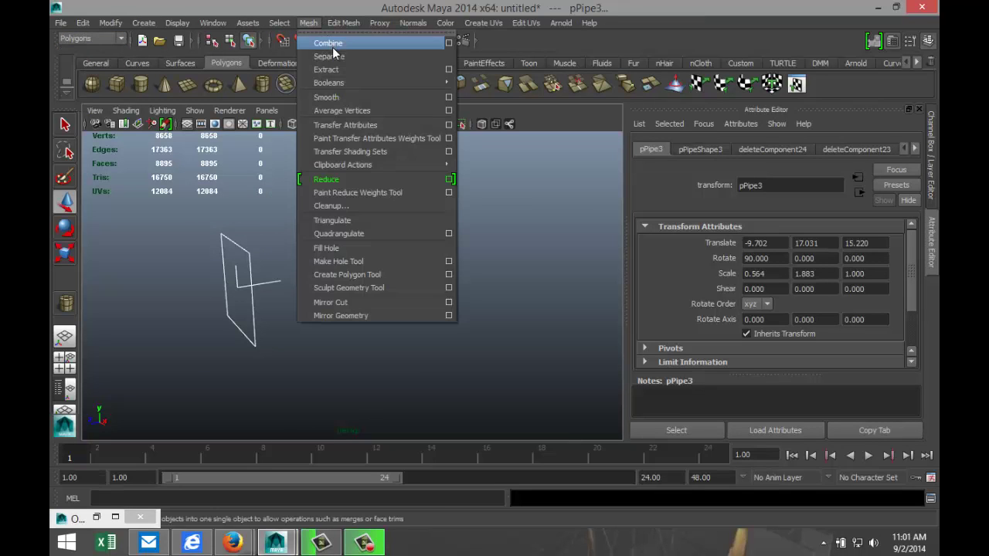
left_click(328, 43)
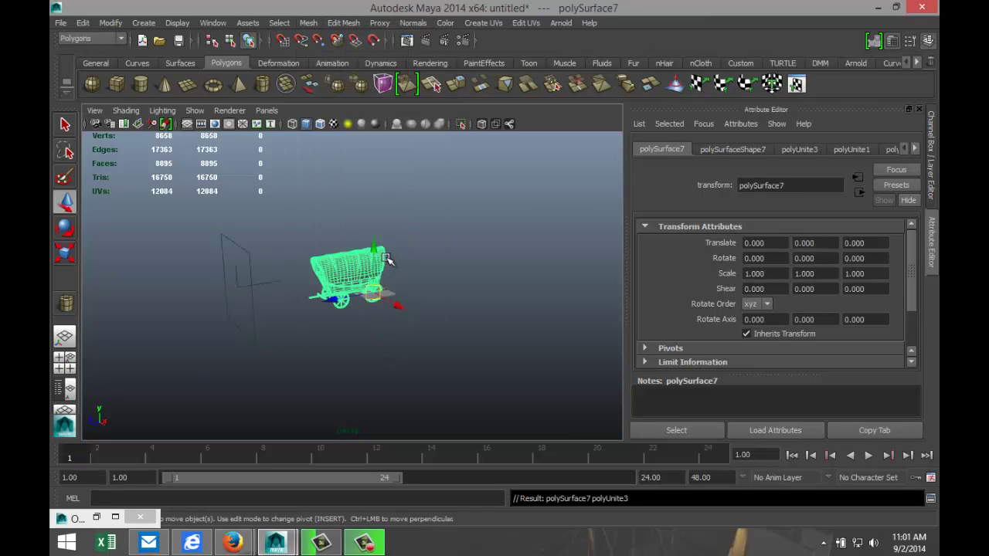
Move the combined wagon up to a Y translation of 7.777 so its wheels rest on the ground grid.
left_click_drag(377, 249, 379, 221)
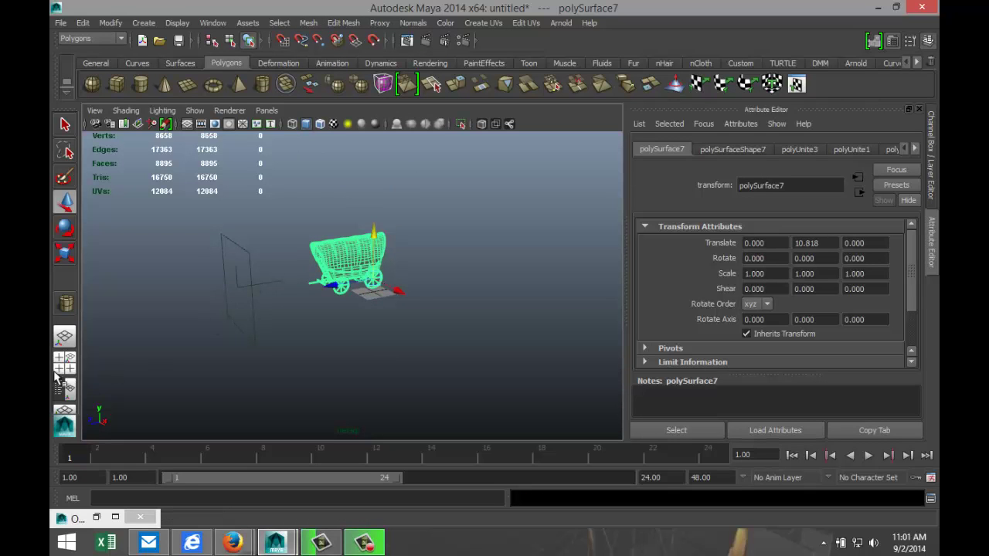
left_click(63, 364)
key("space")
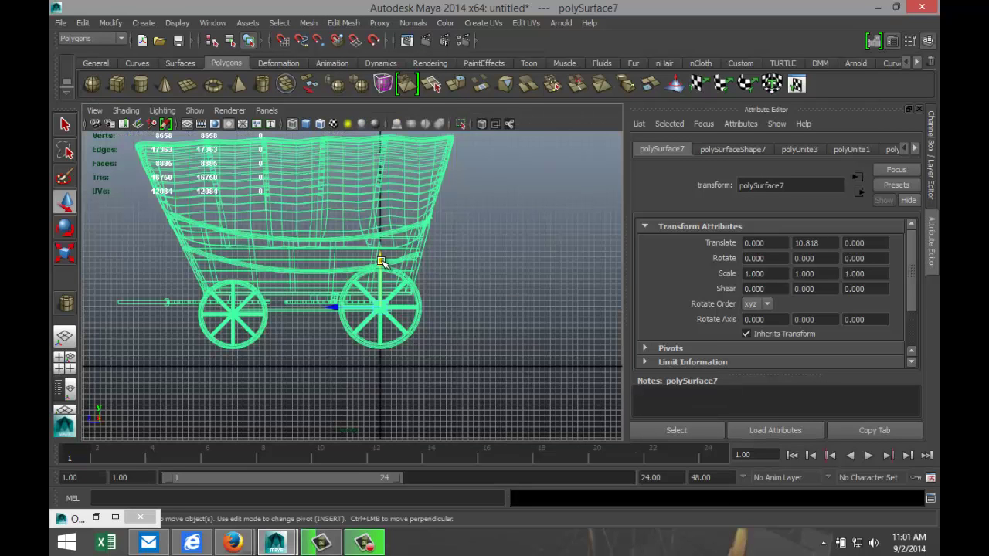
left_click_drag(381, 261, 386, 280)
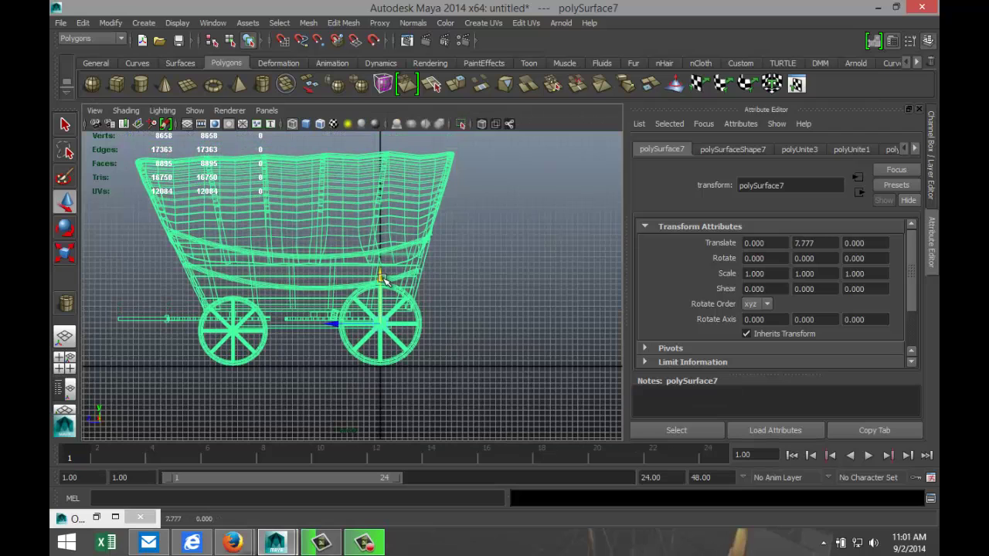
left_click(64, 364)
key("space")
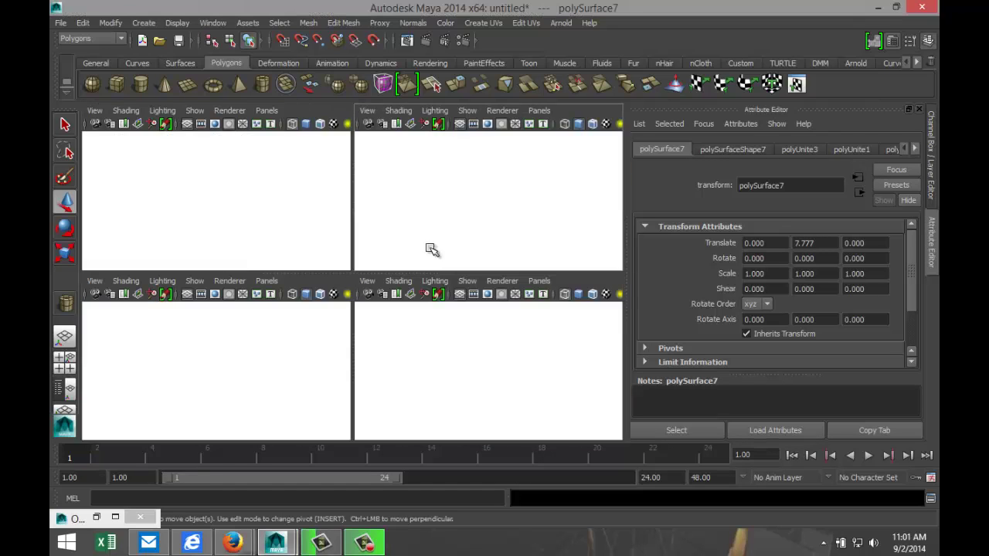
Create a large polygon plane on the ground grid, extending well beyond the wagon on all sides.
left_click(187, 83)
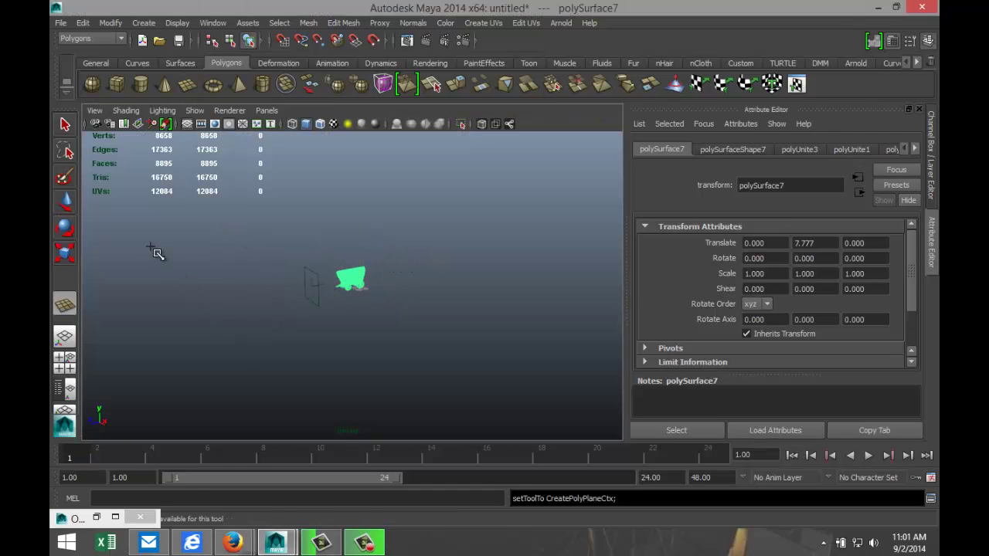
left_click_drag(155, 250, 789, 314)
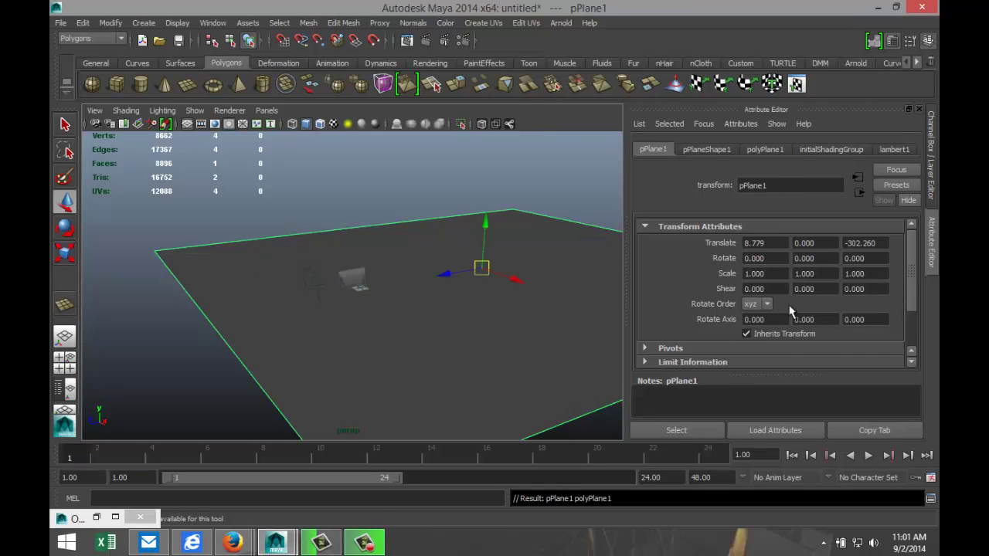
key("w")
scroll(412, 357, "up", 3)
scroll(390, 369, "up", 1)
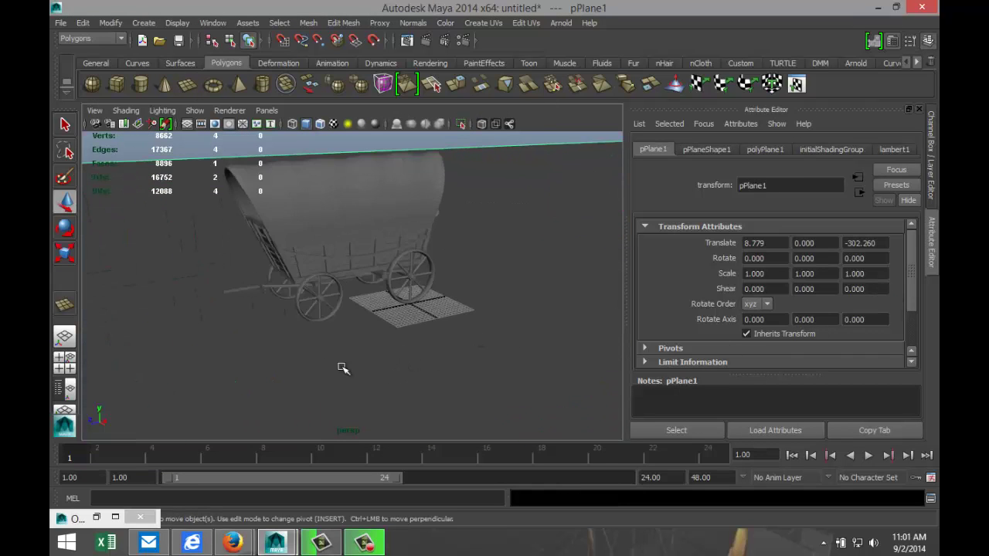
Add a point light to the scene and raise it above the wagon to a Y translation of 63.875.
left_click_drag(343, 366, 399, 366, "alt")
left_click(143, 23)
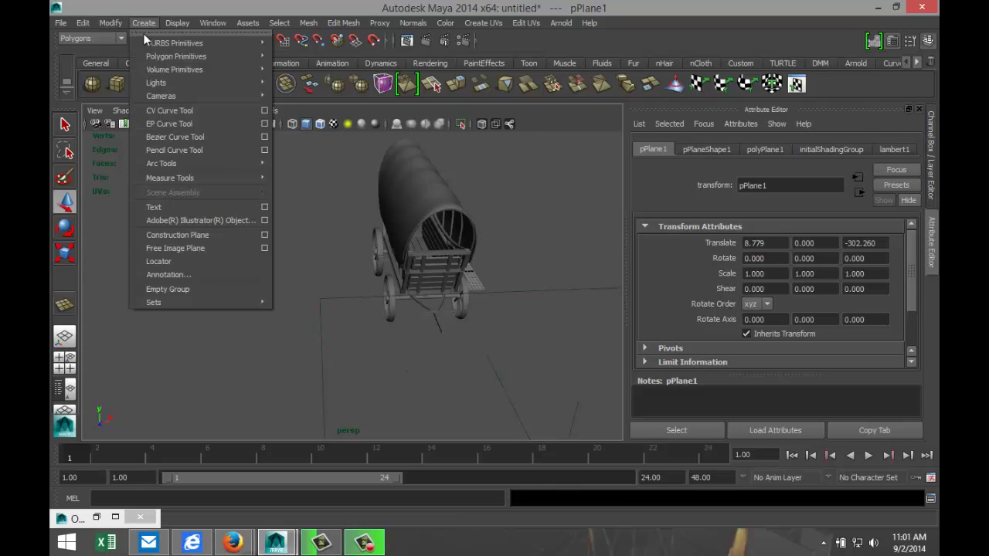
mouse_move(175, 86)
left_click(306, 116)
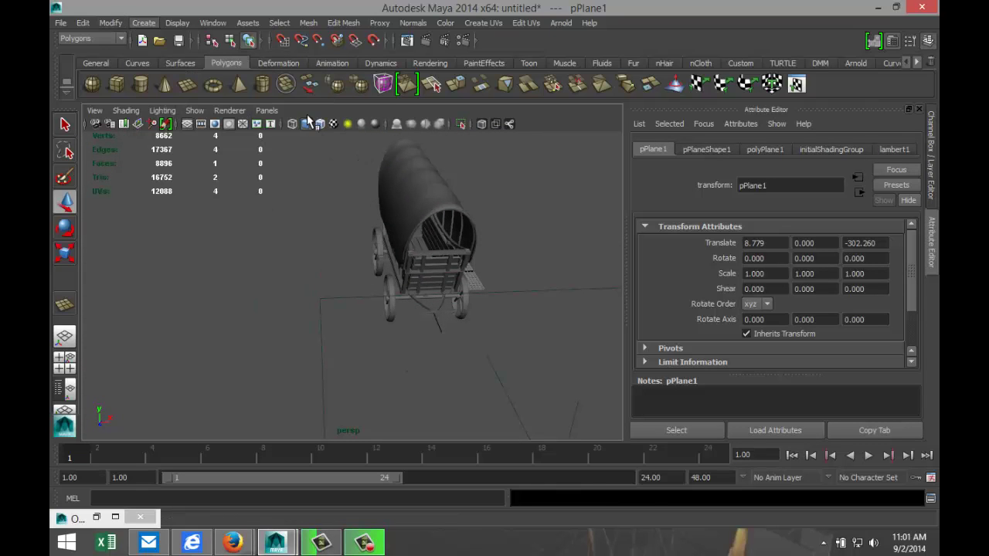
left_click_drag(371, 255, 408, 136, "alt")
Place one duplicate of the point light at X 67.786, Z 102.095 and a second duplicate across from it along negative X.
key("ctrl+d")
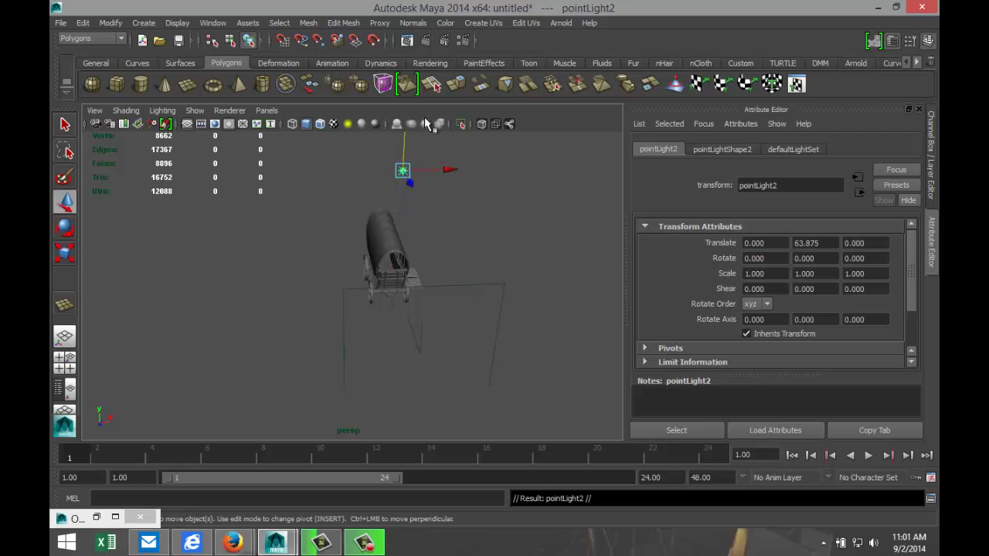
left_click_drag(450, 170, 439, 278)
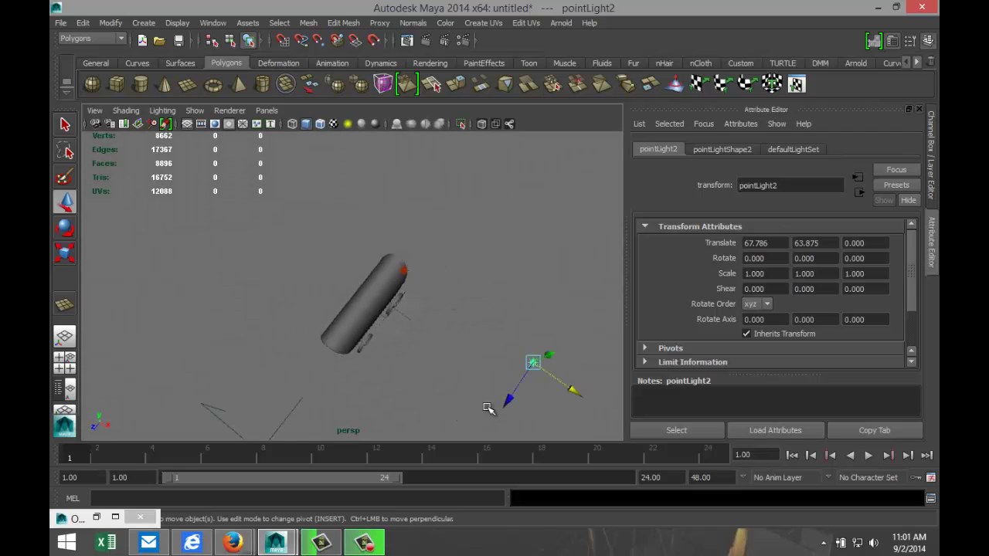
left_click_drag(510, 403, 421, 471)
left_click_drag(397, 399, 389, 340, "alt")
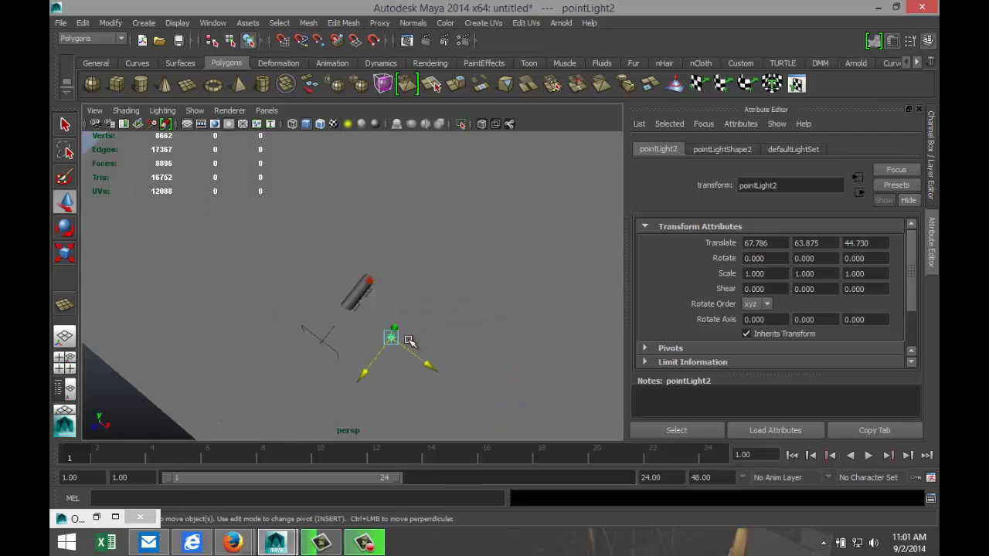
left_click_drag(365, 372, 400, 380)
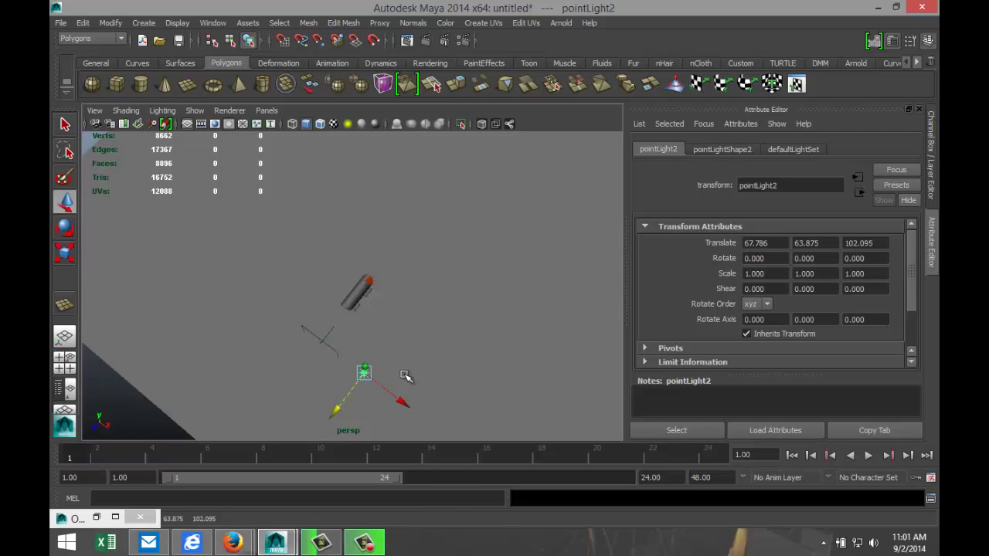
key("ctrl+d")
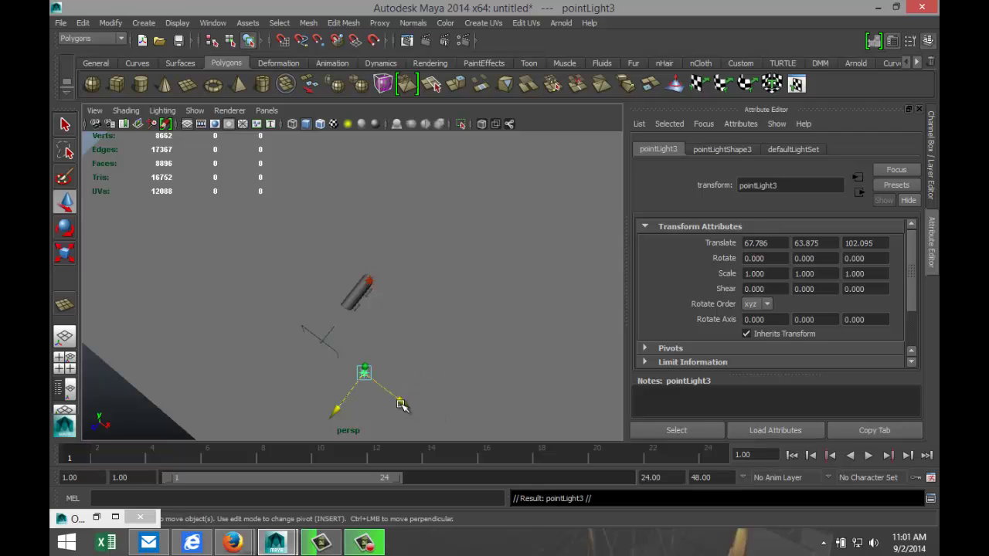
left_click_drag(401, 403, 396, 323)
Select all three point lights and enable depth map shadows for the one above the wagon.
left_click(455, 280)
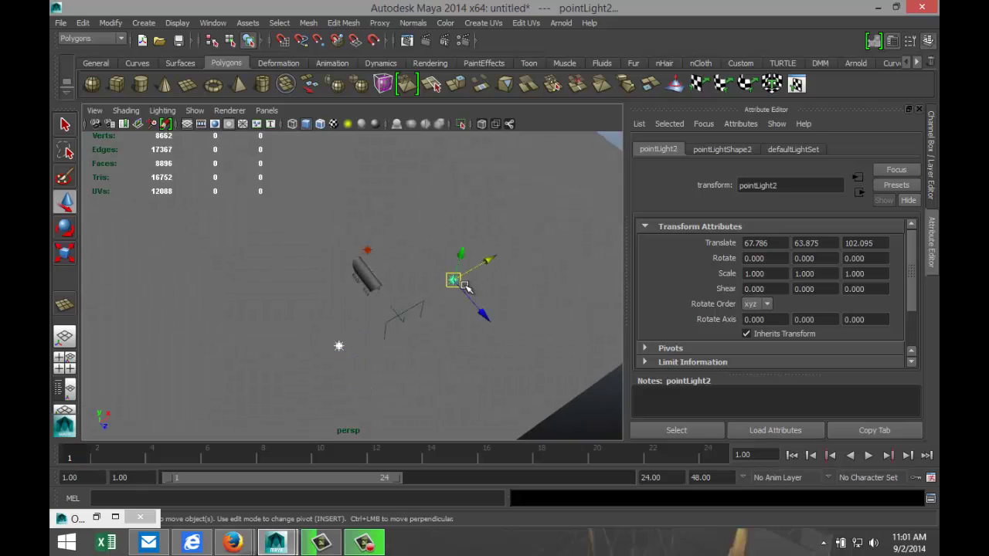
left_click(368, 250)
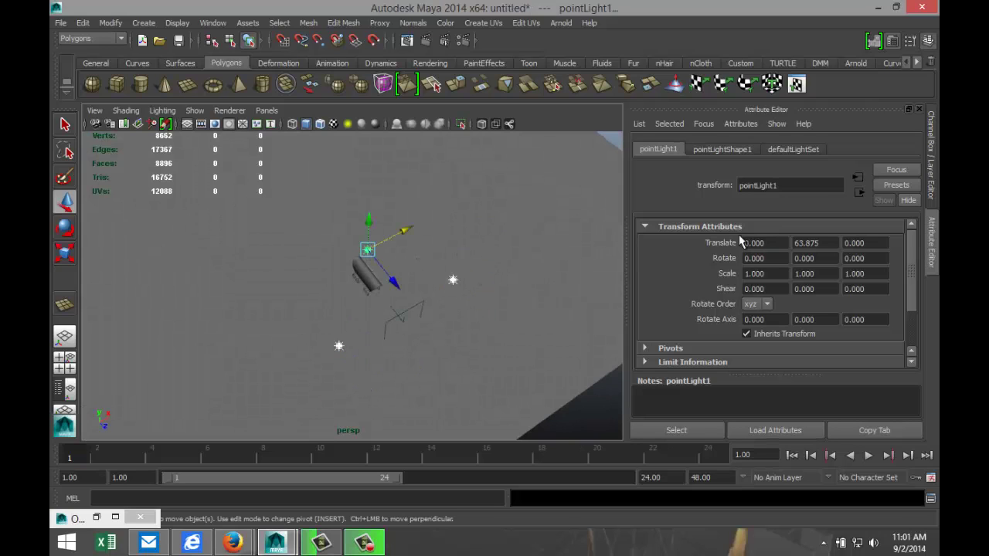
left_click(736, 149)
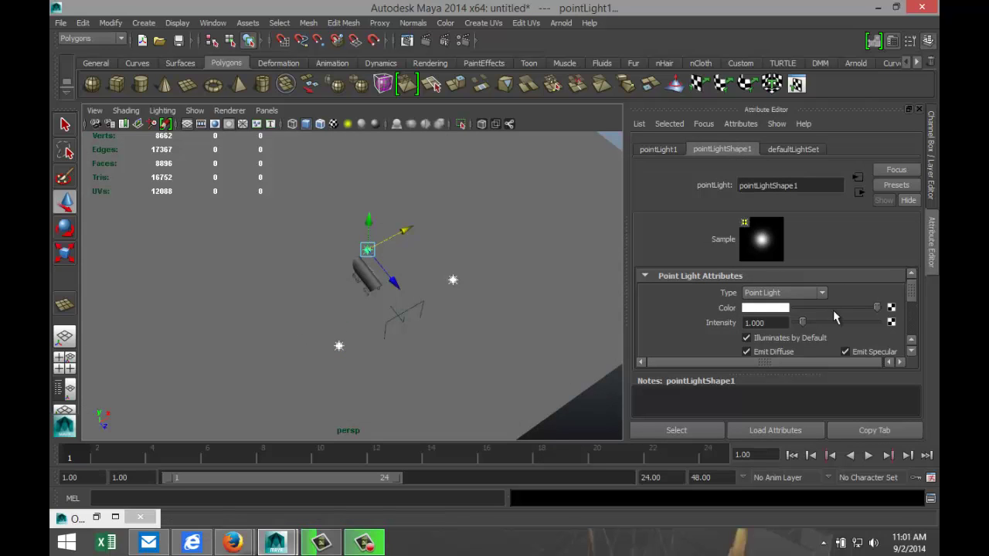
scroll(833, 313, "down", 3)
scroll(831, 317, "down", 2)
left_click(646, 280)
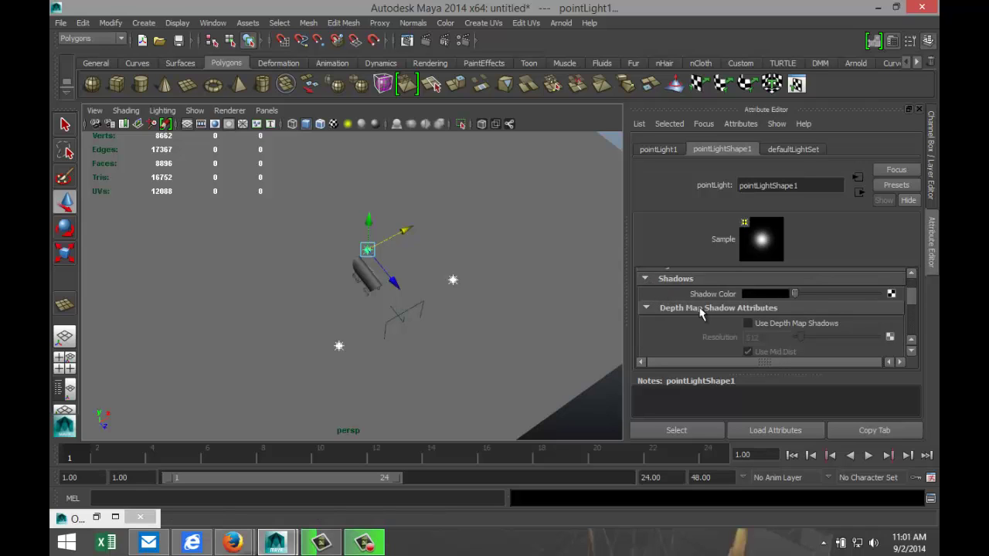
left_click(748, 323)
Frame the wagon up close in the perspective view at a low three-quarter angle showing its side and open end.
scroll(439, 327, "up", 3)
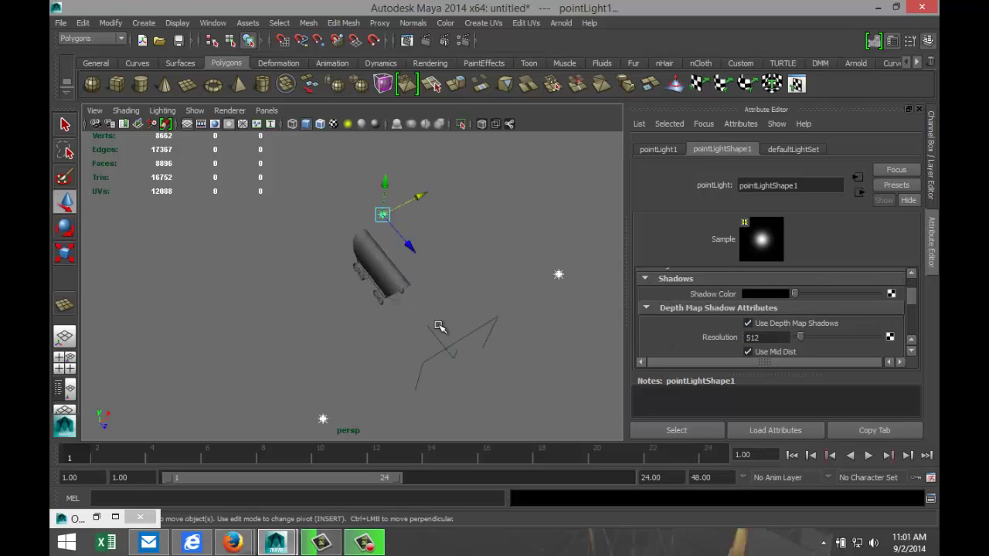
scroll(456, 310, "up", 3)
left_click_drag(470, 350, 423, 330, "alt")
scroll(426, 332, "up", 8)
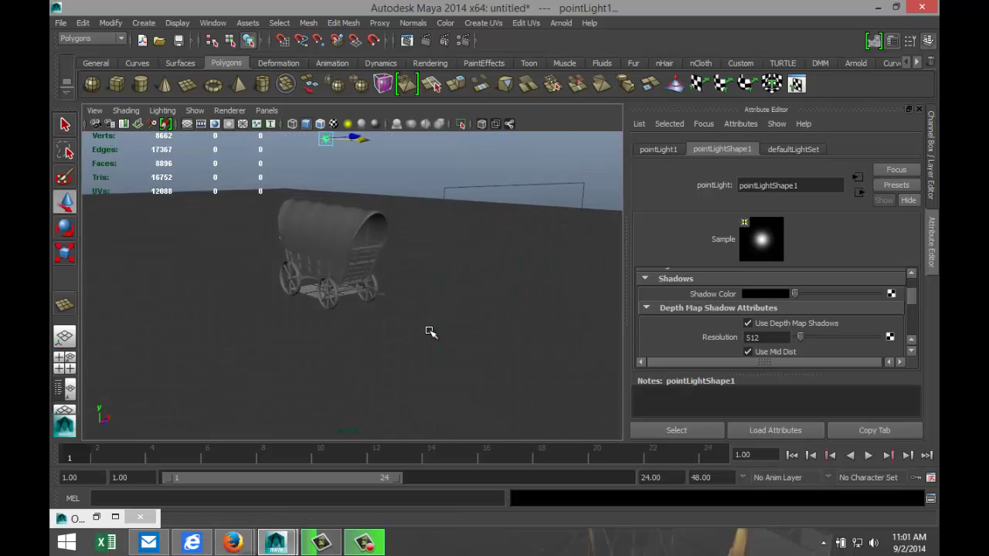
scroll(453, 404, "down", 5)
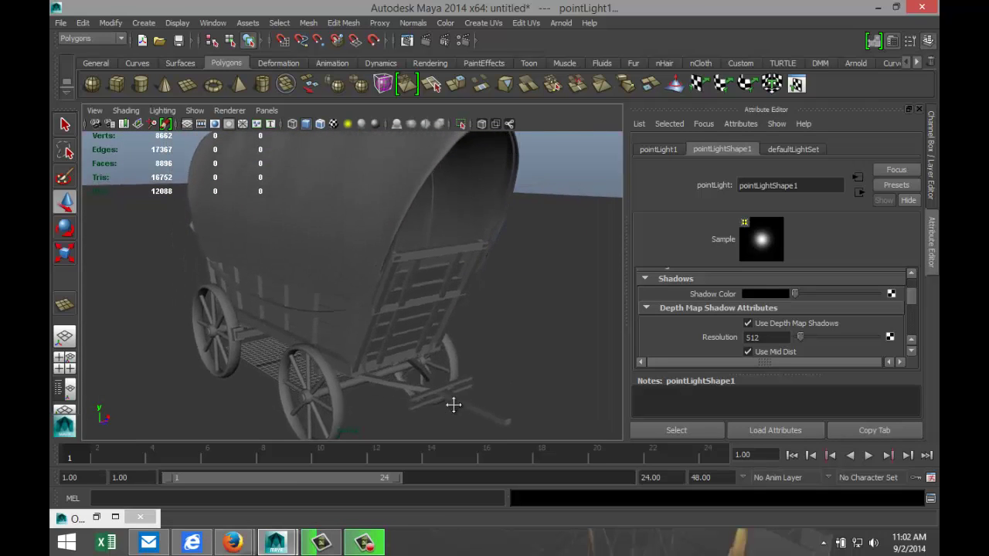
mouse_move(452, 405)
left_mouse_down("alt")
mouse_move(456, 413)
mouse_move(455, 391)
mouse_move(468, 394)
left_mouse_up("alt")
scroll(457, 390, "up", 3)
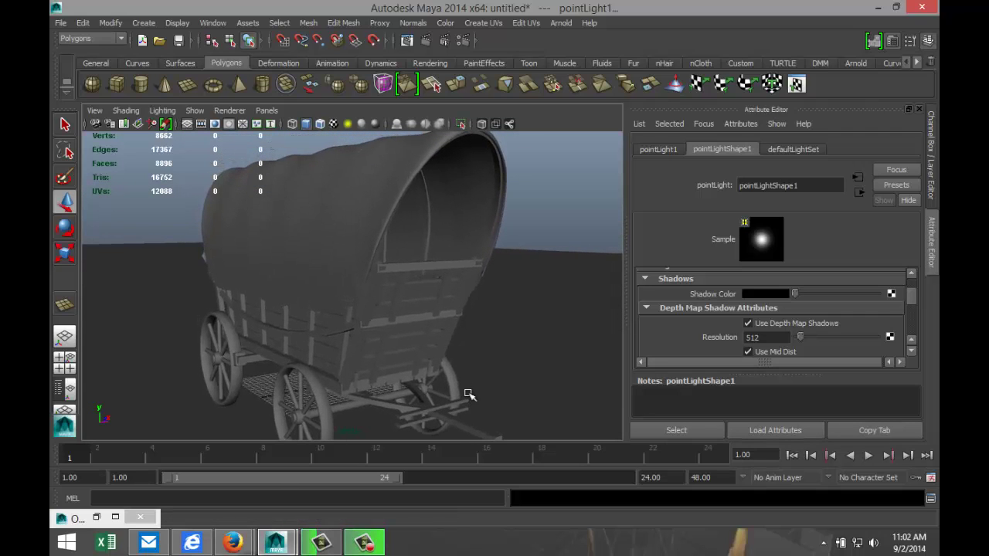
Set the scene to render with mental ray and set the unified sampling quality to 1.25.
left_click(466, 43)
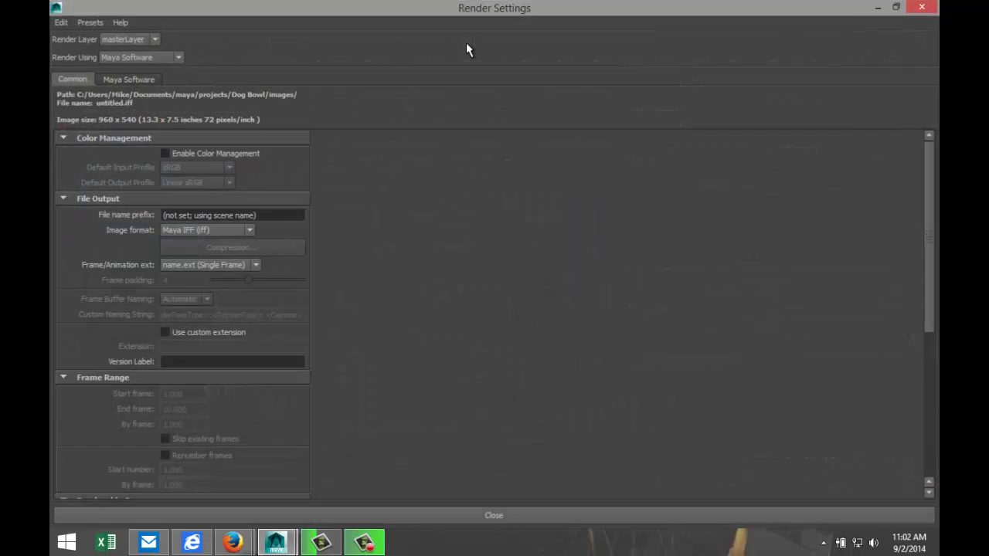
left_click(179, 59)
left_click(163, 103)
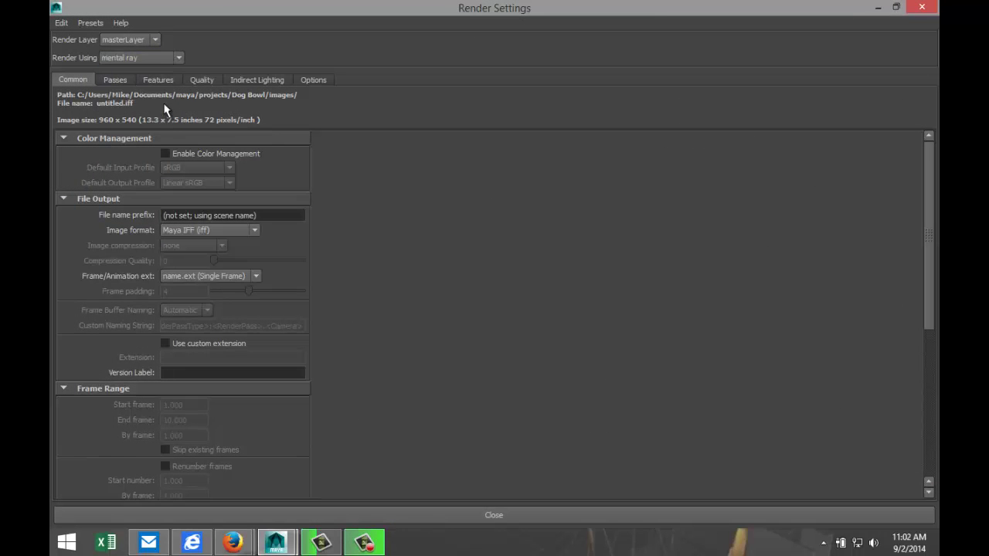
left_click(256, 80)
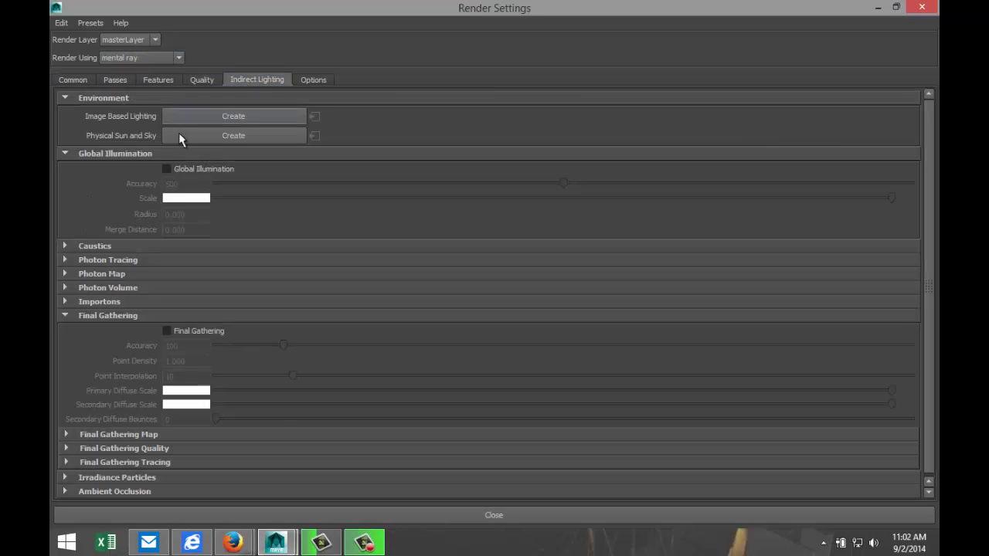
left_click(202, 80)
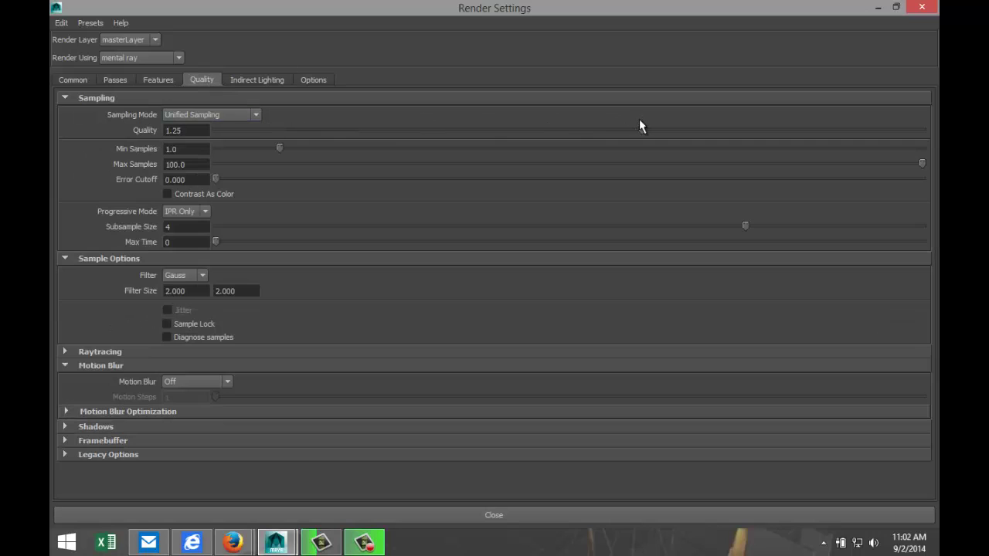
Set the render image size to the HD 1080 preset.
left_click(77, 81)
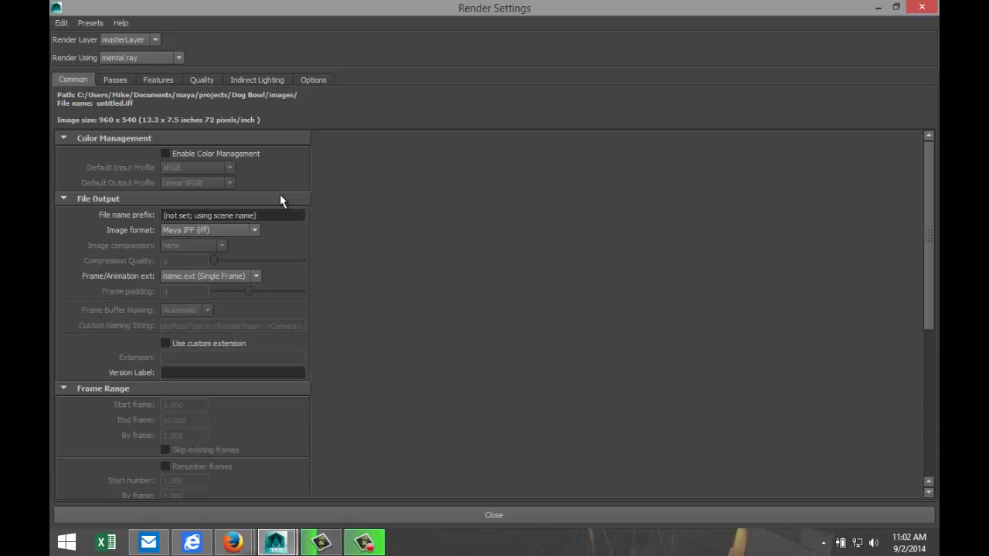
scroll(358, 274, "down", 8)
left_click(259, 304)
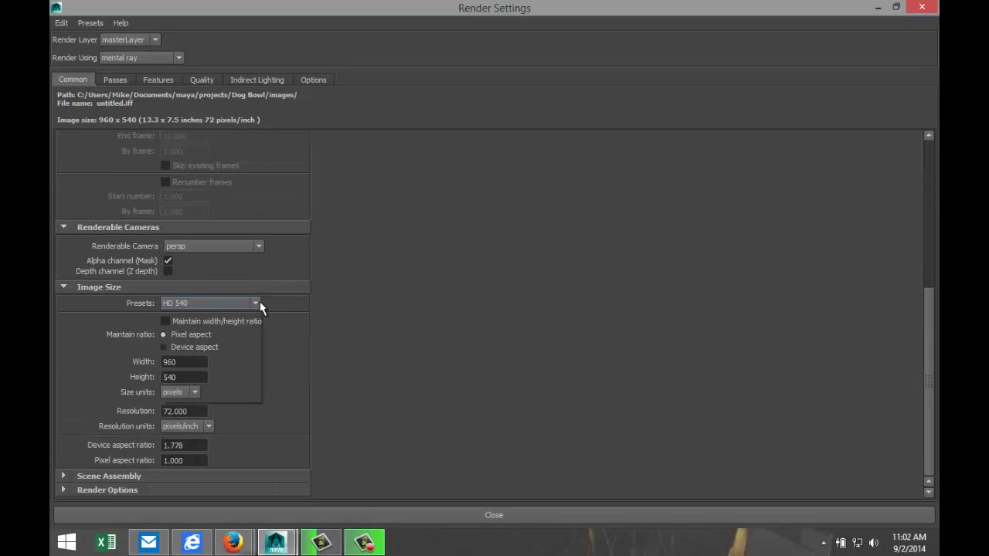
left_click(254, 393)
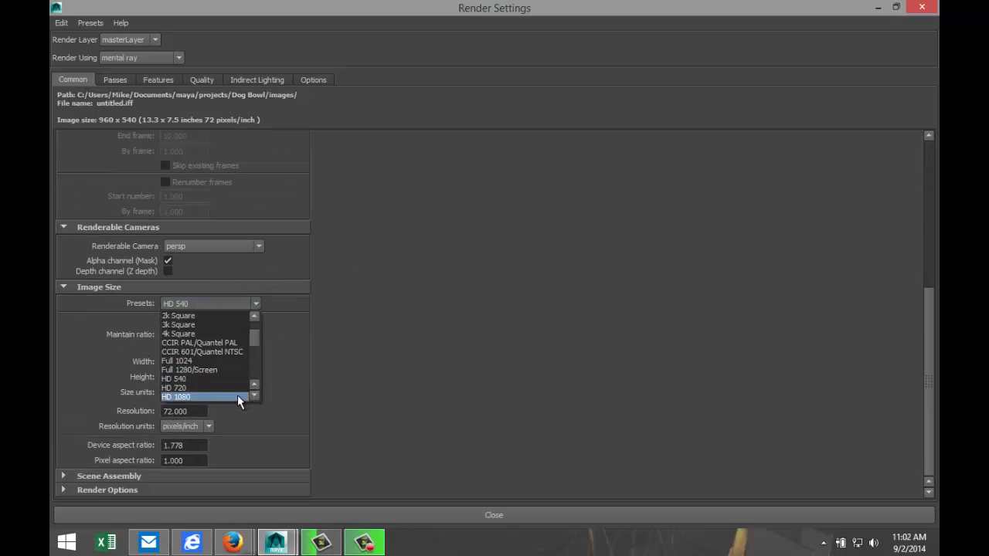
left_click(237, 397)
Put the render settings away and render the current frame of the wagon from the perspective view.
left_click(878, 12)
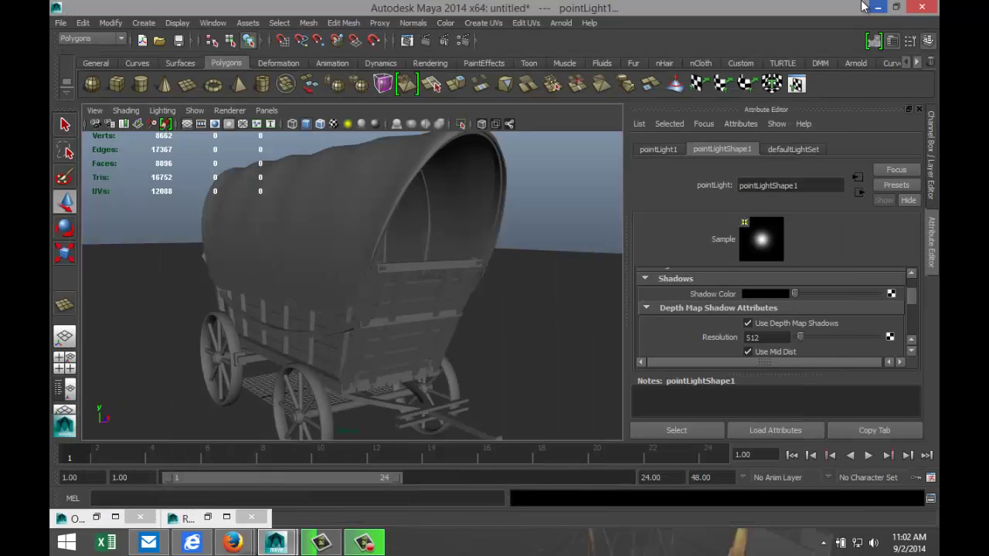
left_click(425, 40)
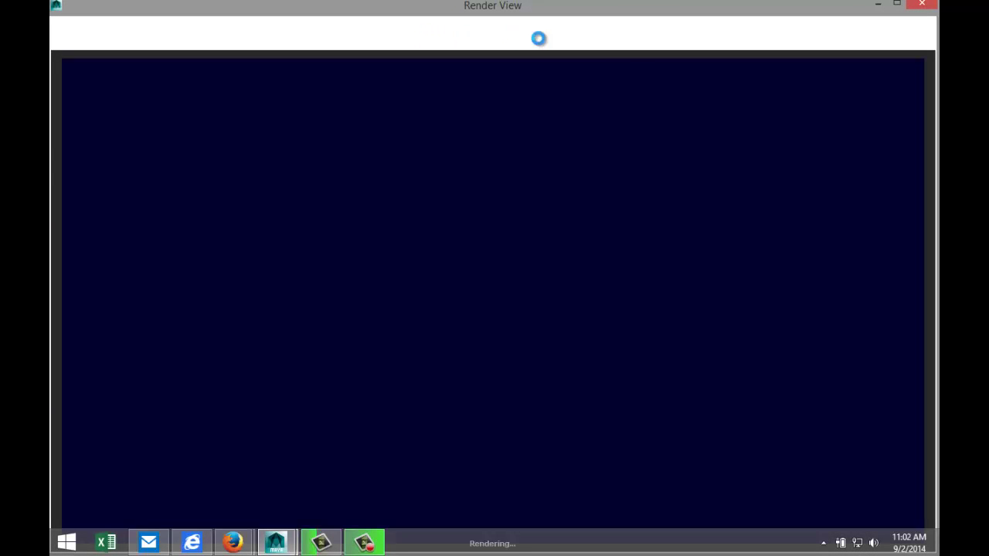